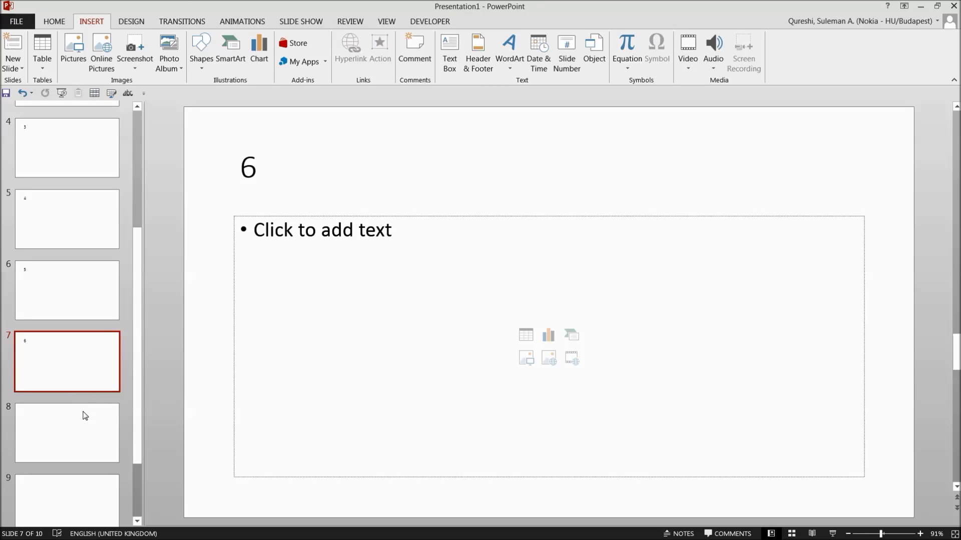
# Step: Title slides 8, 9 and 10 with the numbers 7, 8 and 9
pyautogui.click(278, 177)
pyautogui.write('7')
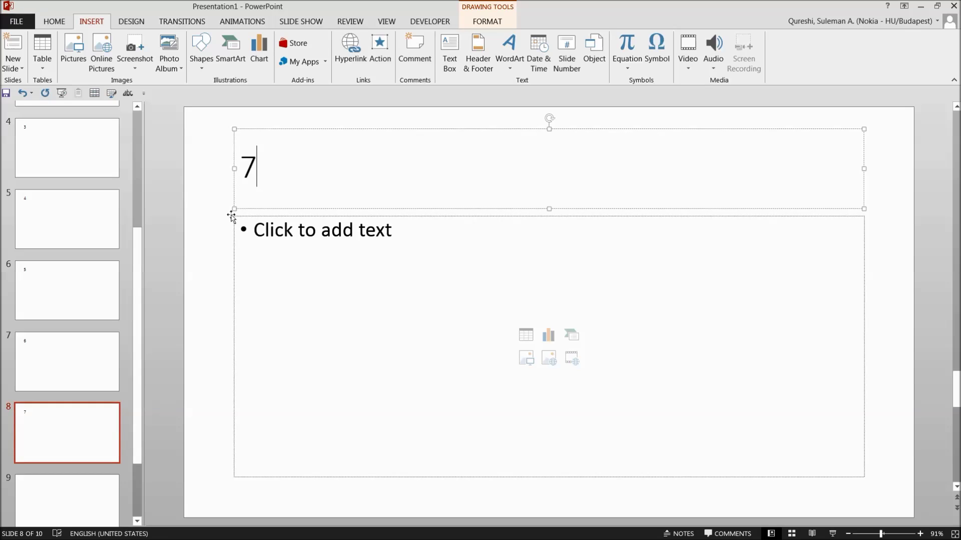
pyautogui.press('pagedown')
pyautogui.click(278, 162)
pyautogui.write('8')
pyautogui.click(68, 465)
pyautogui.click(268, 153)
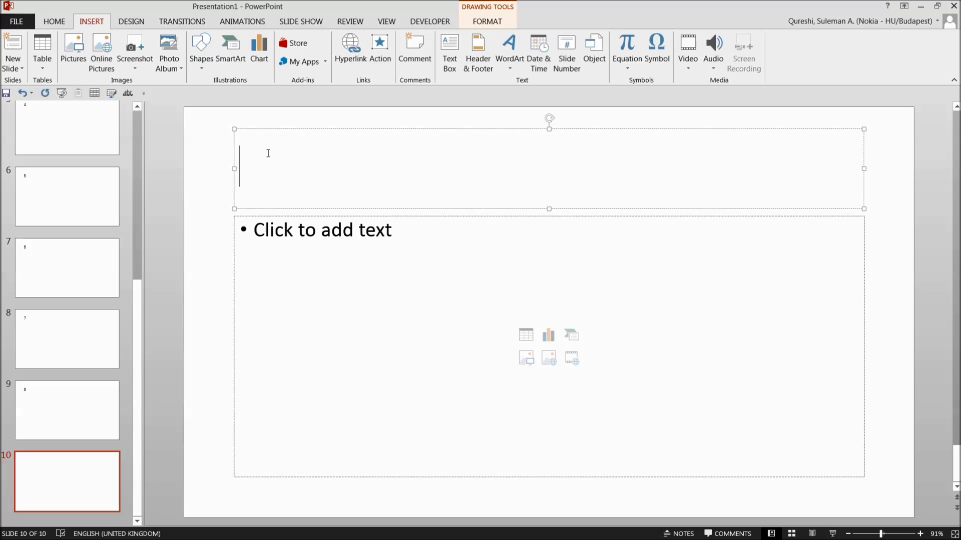
pyautogui.write('9')
# Step: Duplicate the slide titled 9 at the end of the presentation and change the copy's title to 10
pyautogui.click(96, 457)
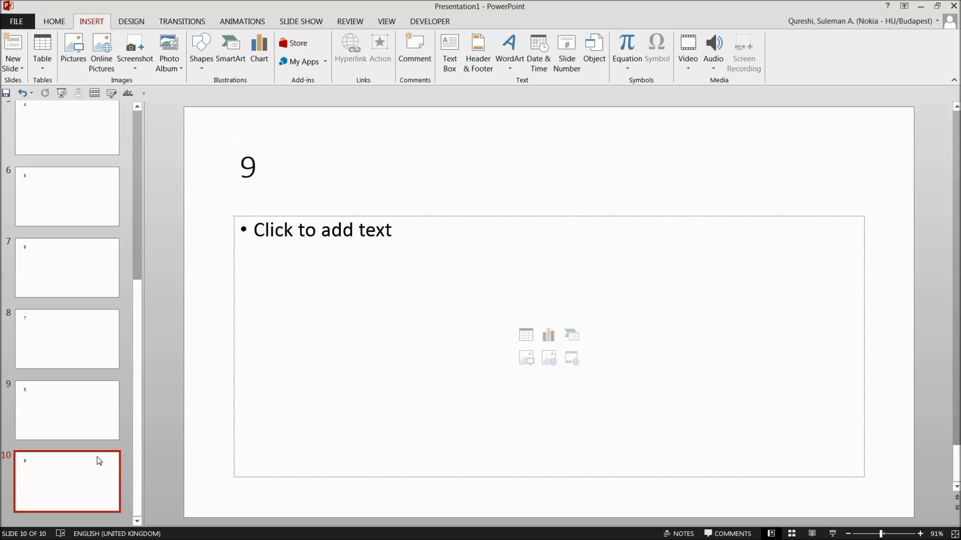
pyautogui.scroll(1, 93, 380)
pyautogui.hotkey('ctrl', 'v')
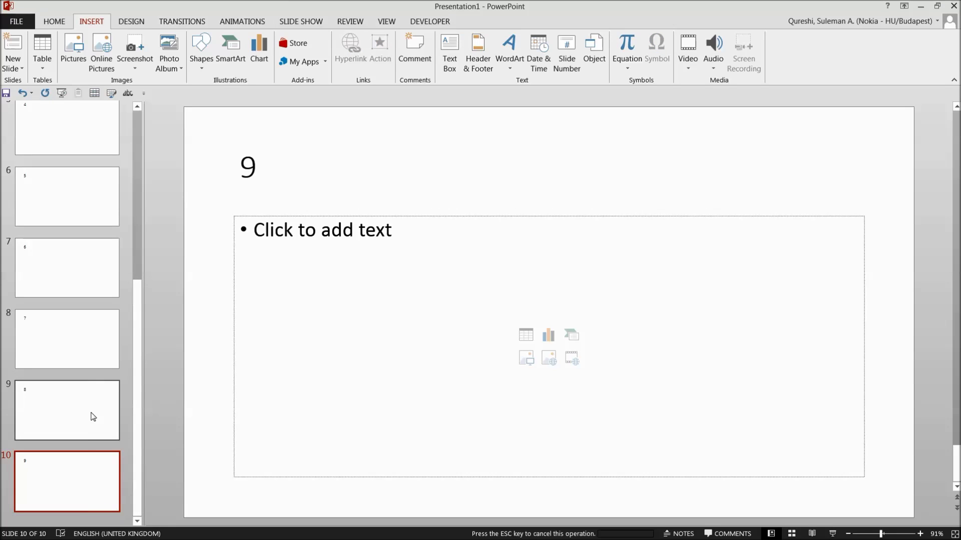
pyautogui.click(254, 155)
pyautogui.press('BackSpace')
pyautogui.write('10')
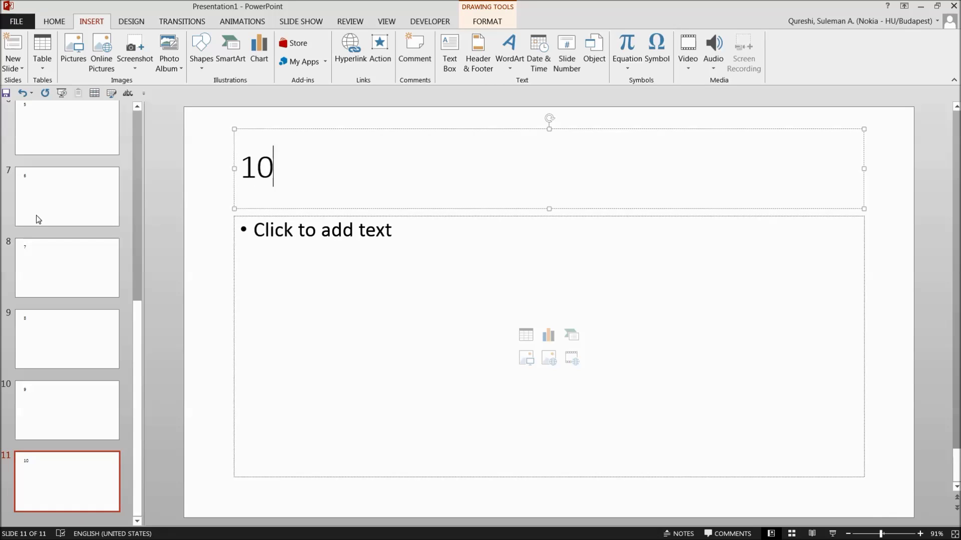
# Step: Delete the first slide, titled "Table of Content"
pyautogui.click(88, 217)
pyautogui.scroll(5, 71, 157)
pyautogui.click(71, 156)
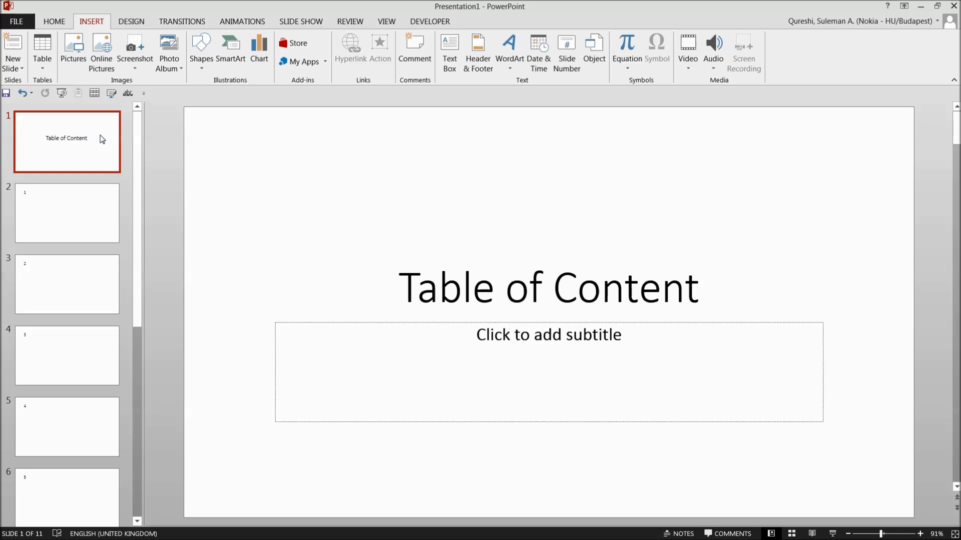
pyautogui.press('Delete')
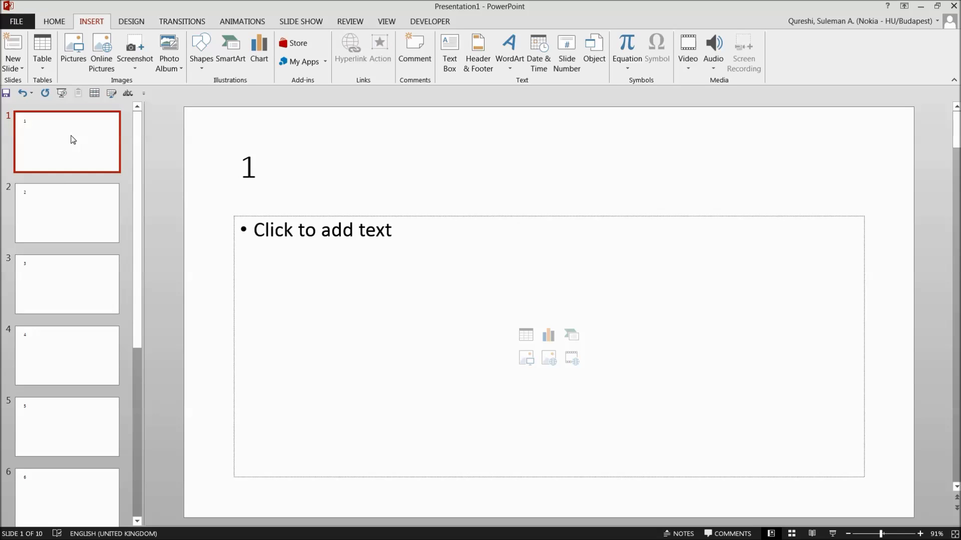
# Step: Look through the first numbered slides and return to slide 1
pyautogui.press('Down')
pyautogui.press('Down')
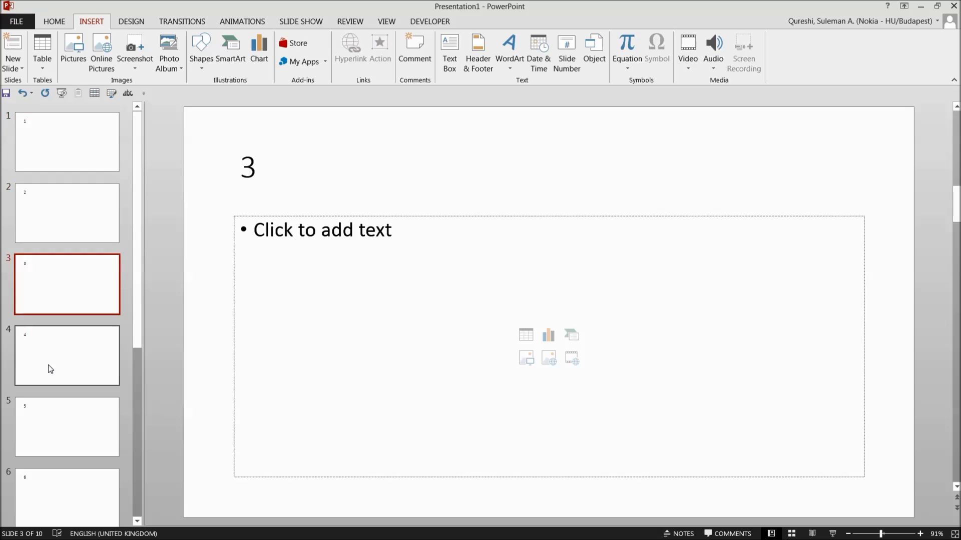
pyautogui.press('Up')
pyautogui.press('Up')
pyautogui.press('Down')
pyautogui.press('Down')
pyautogui.press('Down')
pyautogui.press('Up')
pyautogui.press('Up')
pyautogui.click(73, 147)
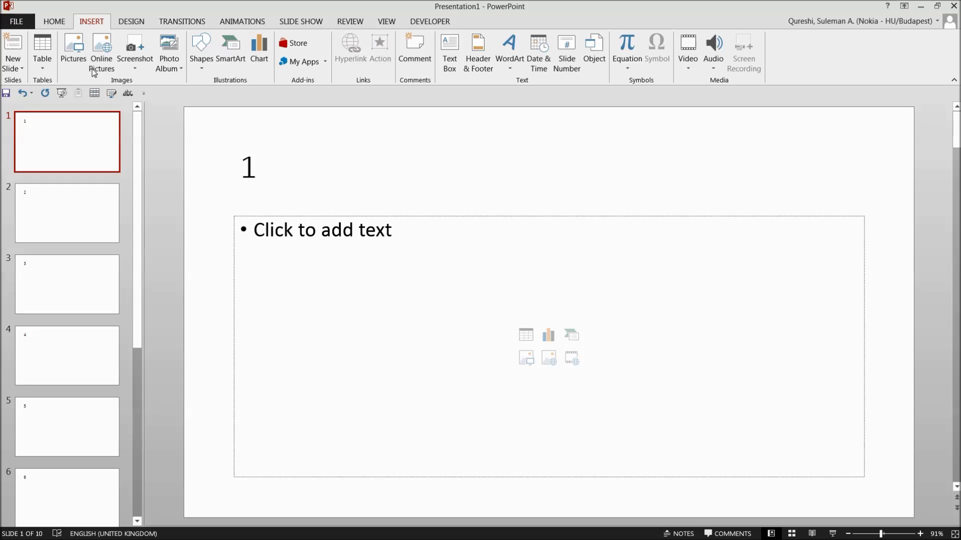
# Step: Check which macros are available among the open presentations
pyautogui.click(419, 23)
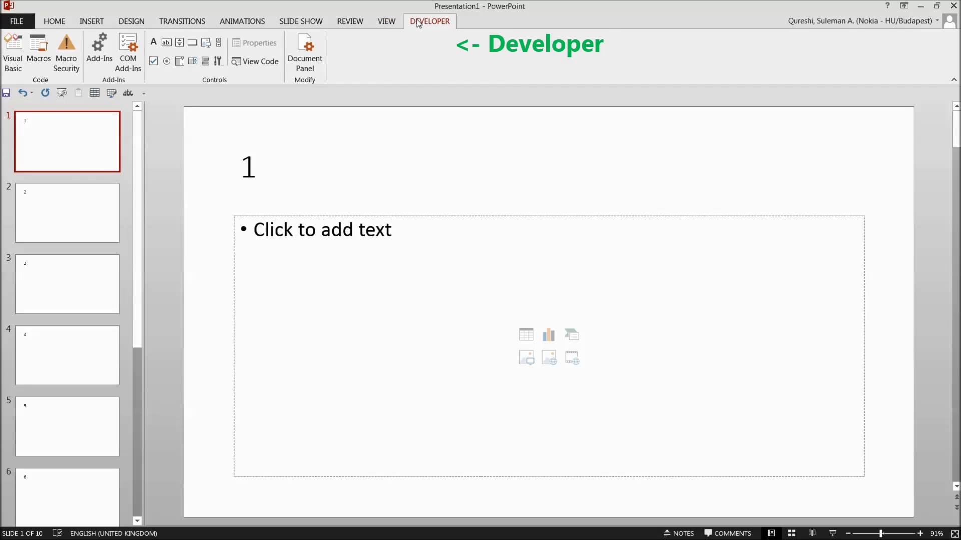
pyautogui.click(39, 54)
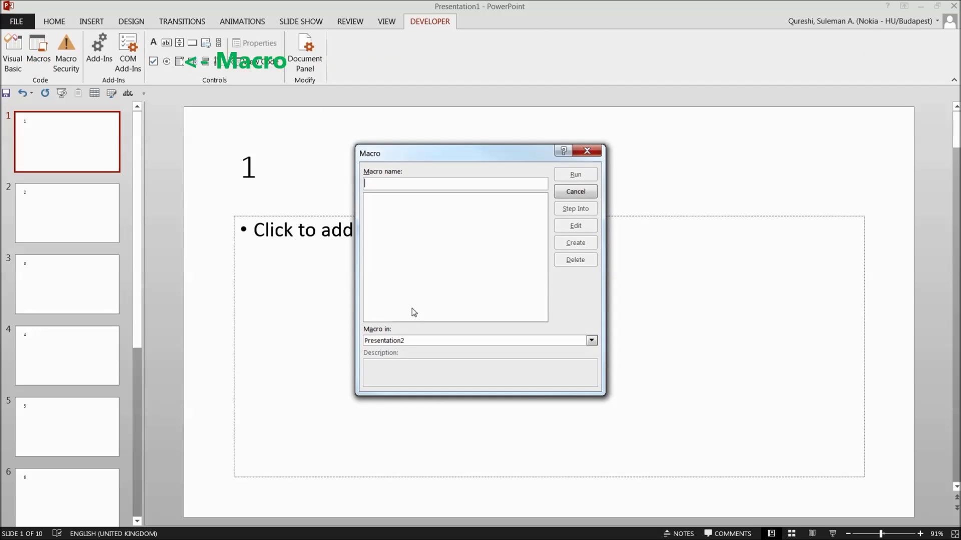
pyautogui.click(407, 340)
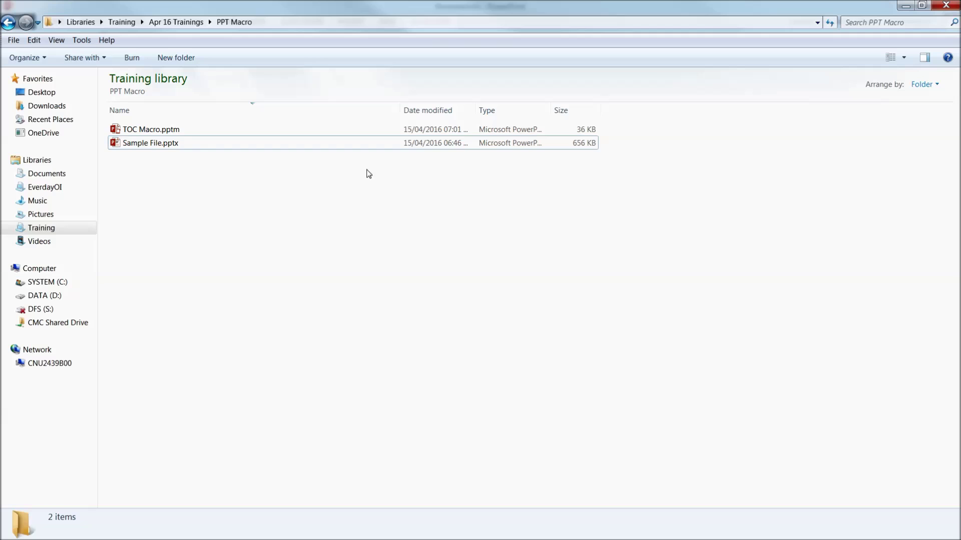
# Step: Open the macro file TOC Macro.pptm from the PPT Macro folder and minimize its window
pyautogui.click(152, 131)
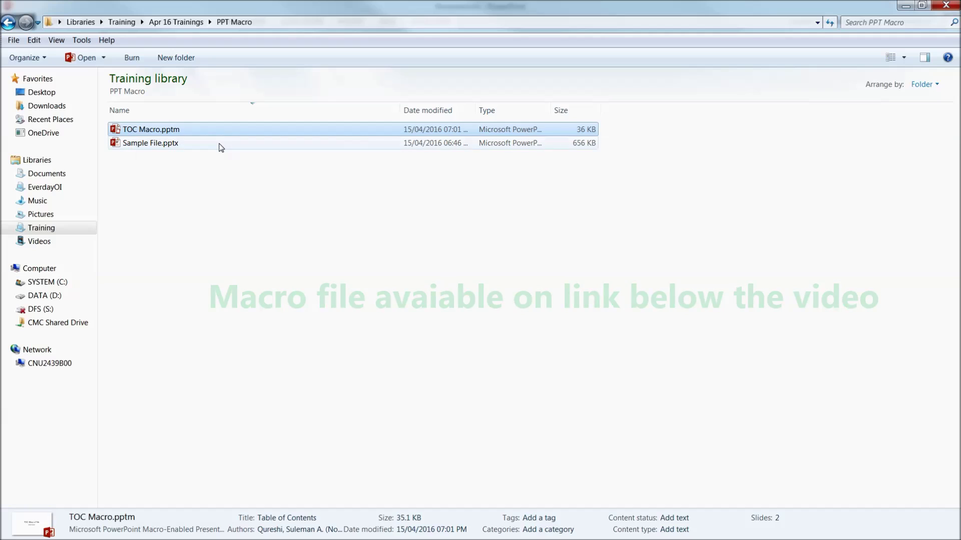
pyautogui.click(231, 172)
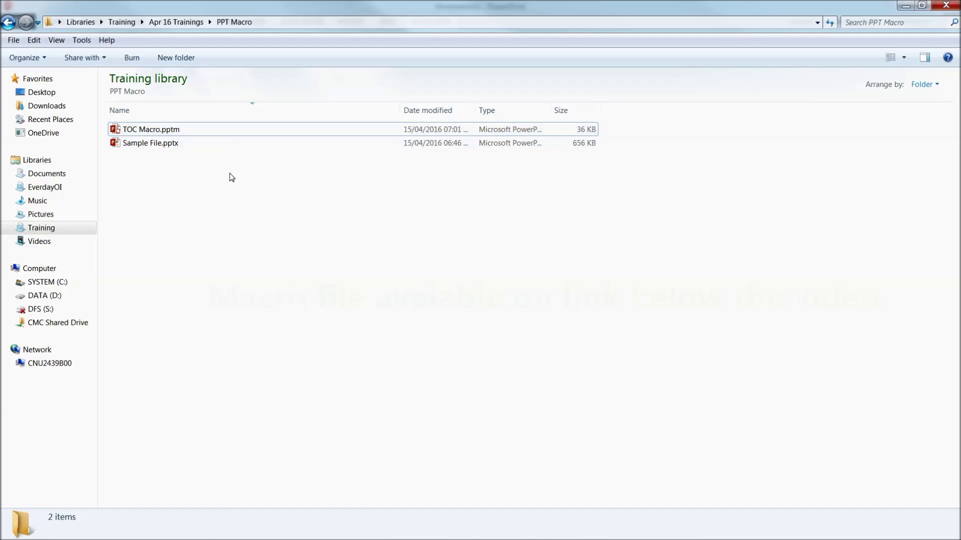
pyautogui.click(162, 131)
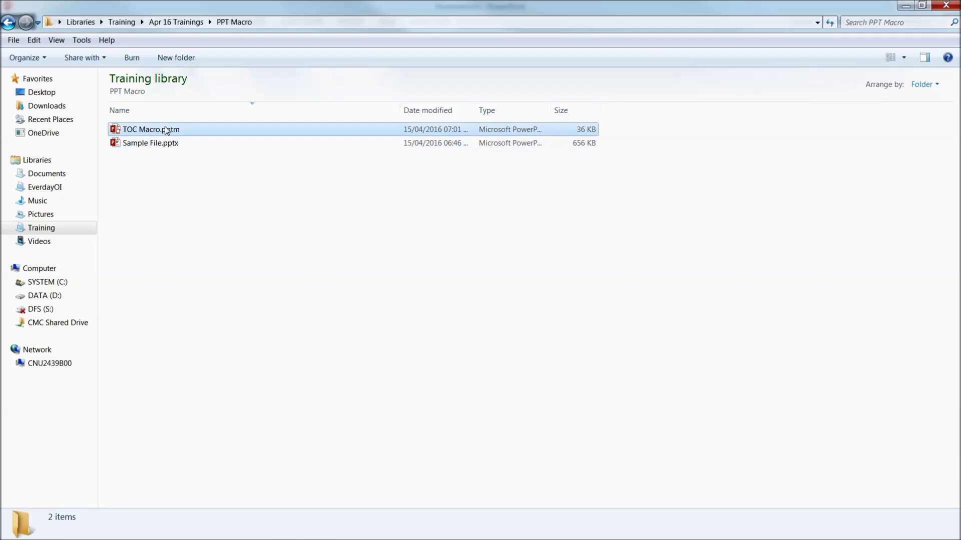
pyautogui.click(164, 129)
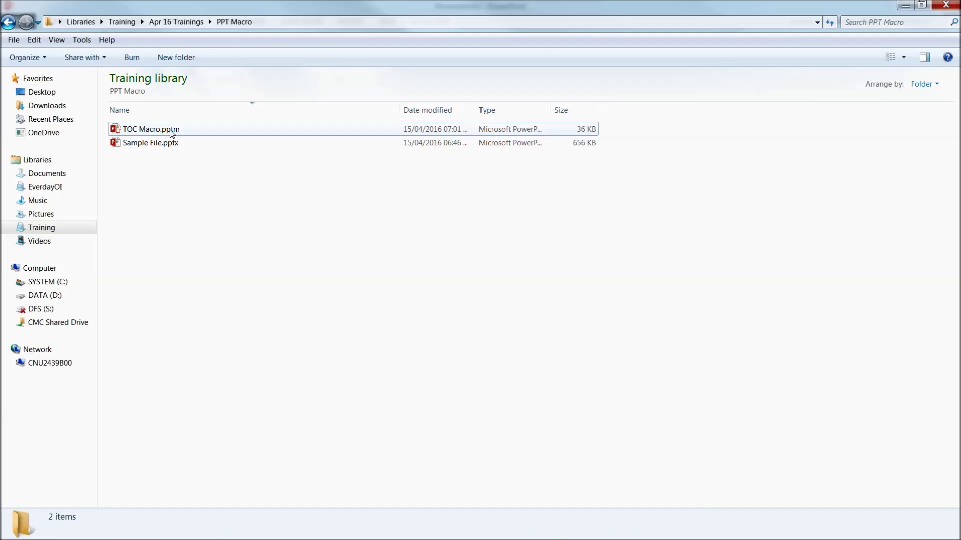
pyautogui.doubleClick(167, 130)
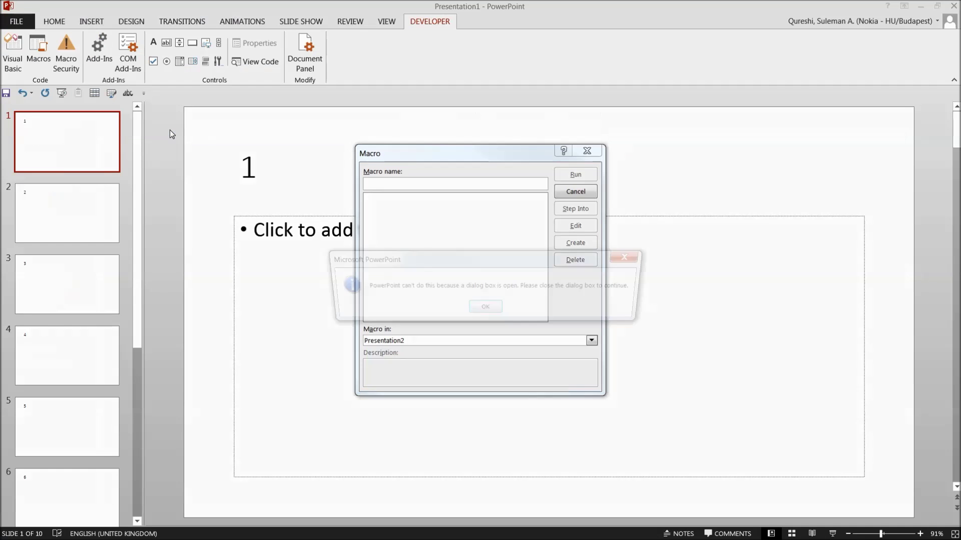
pyautogui.click(485, 310)
pyautogui.click(576, 191)
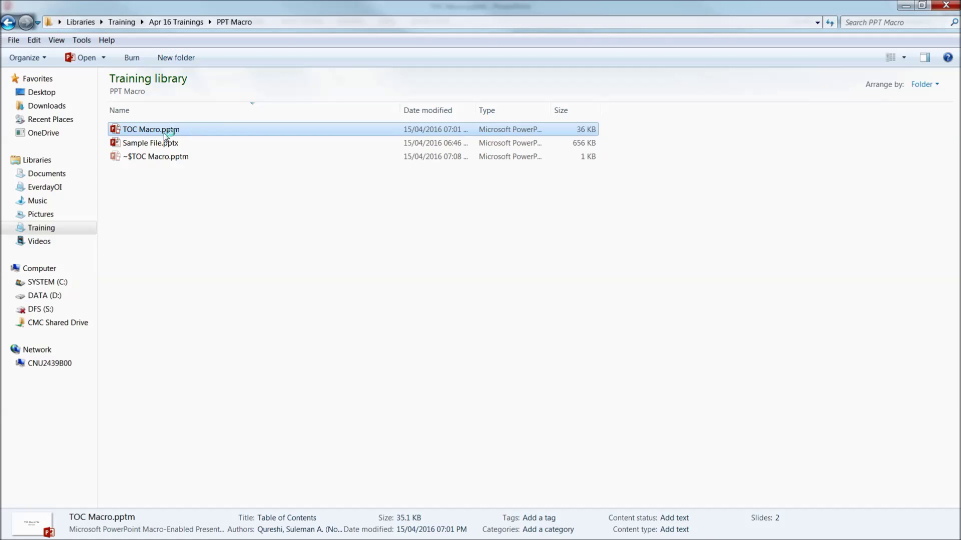
pyautogui.doubleClick(163, 132)
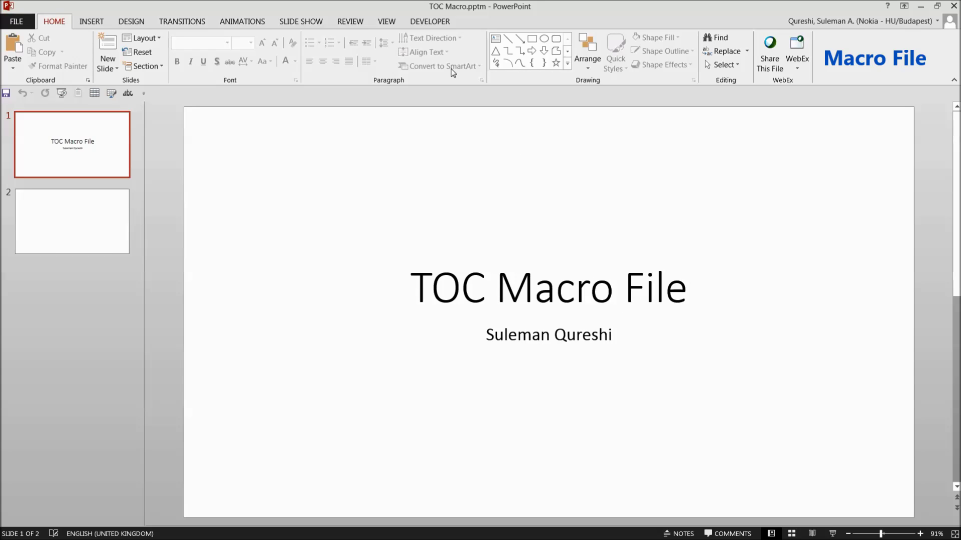
pyautogui.click(920, 6)
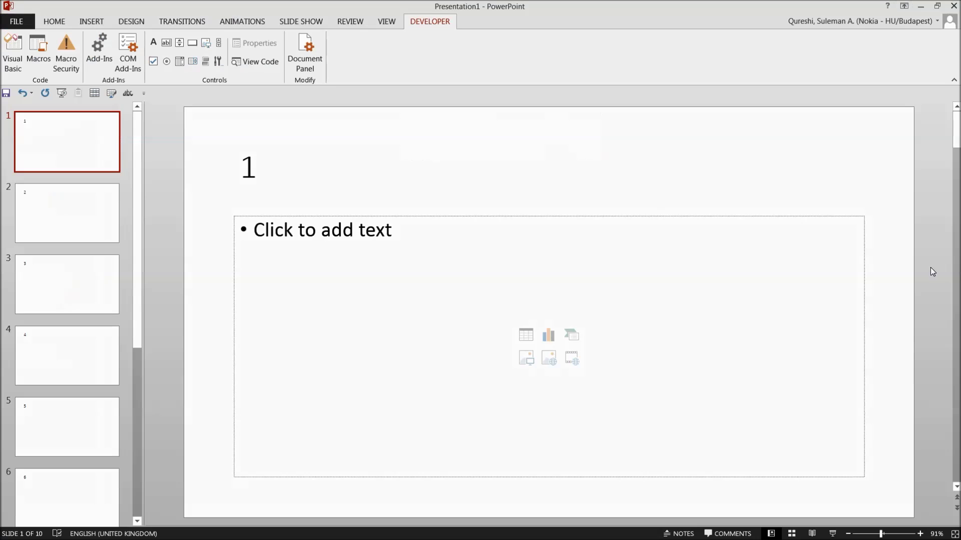
# Step: With slide 1 of the numbered presentation selected, list the macros stored in TOC Macro.pptm
pyautogui.click(65, 213)
pyautogui.click(54, 156)
pyautogui.click(55, 215)
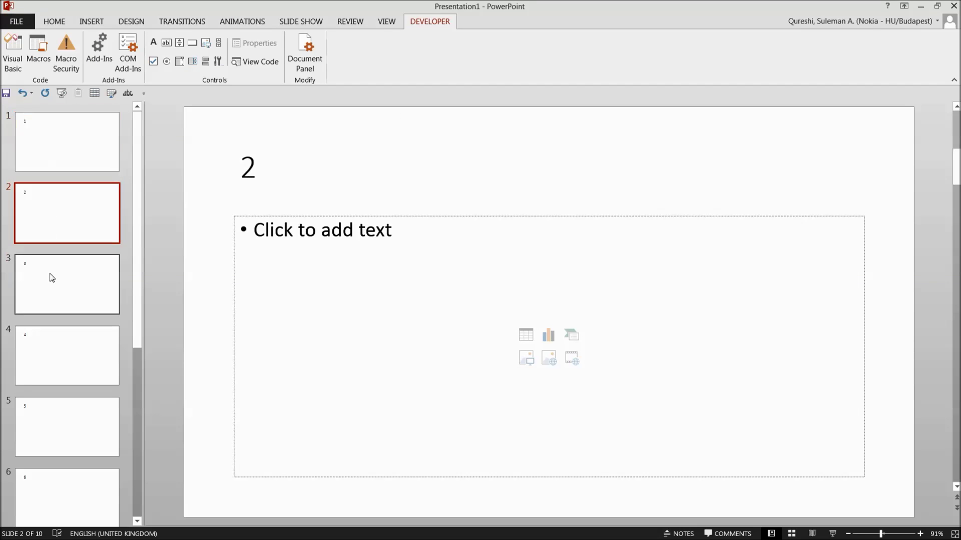
pyautogui.click(54, 144)
pyautogui.click(40, 62)
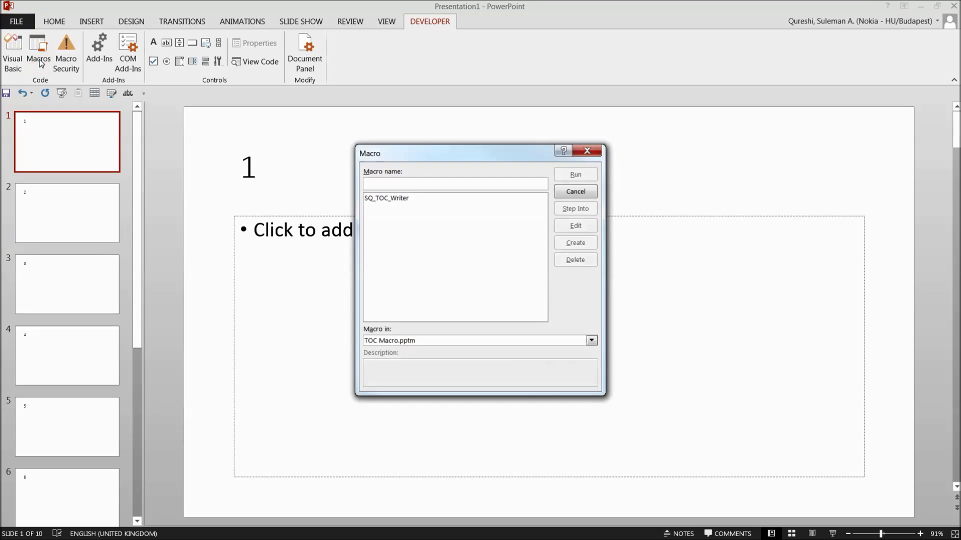
pyautogui.click(437, 342)
pyautogui.click(418, 336)
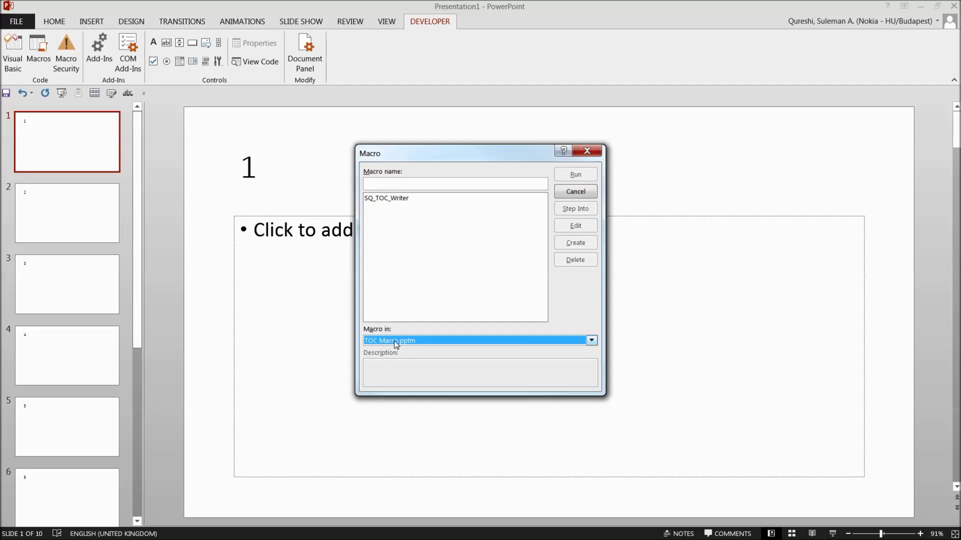
pyautogui.click(395, 343)
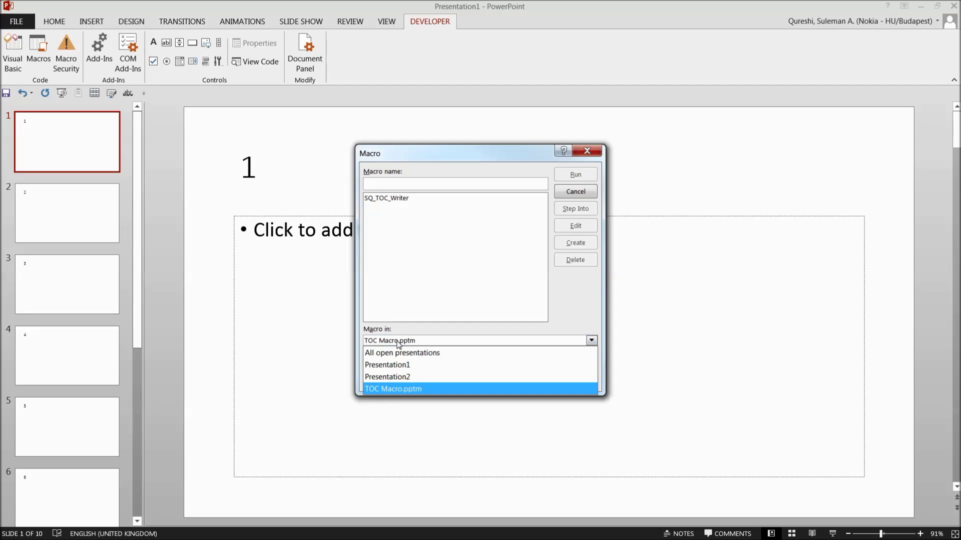
pyautogui.click(592, 341)
pyautogui.click(591, 341)
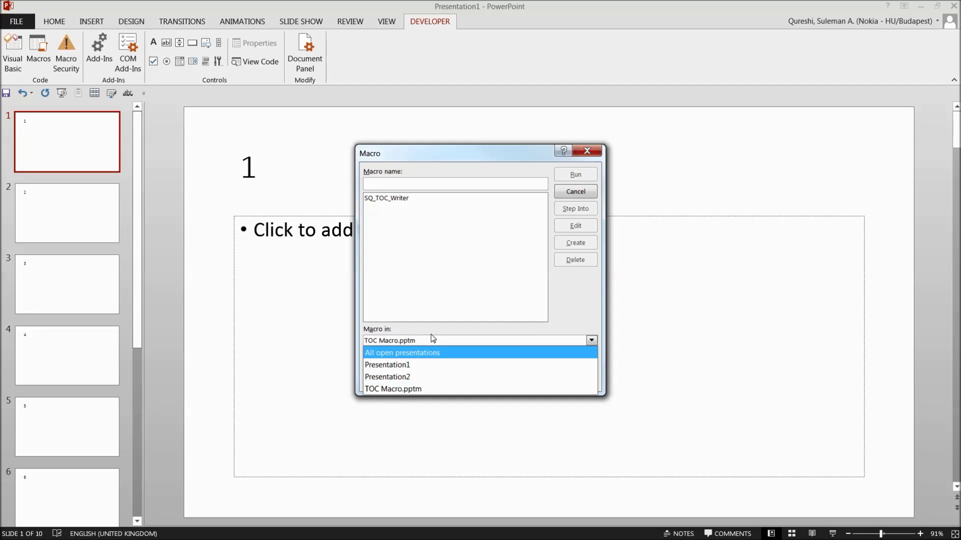
pyautogui.click(419, 389)
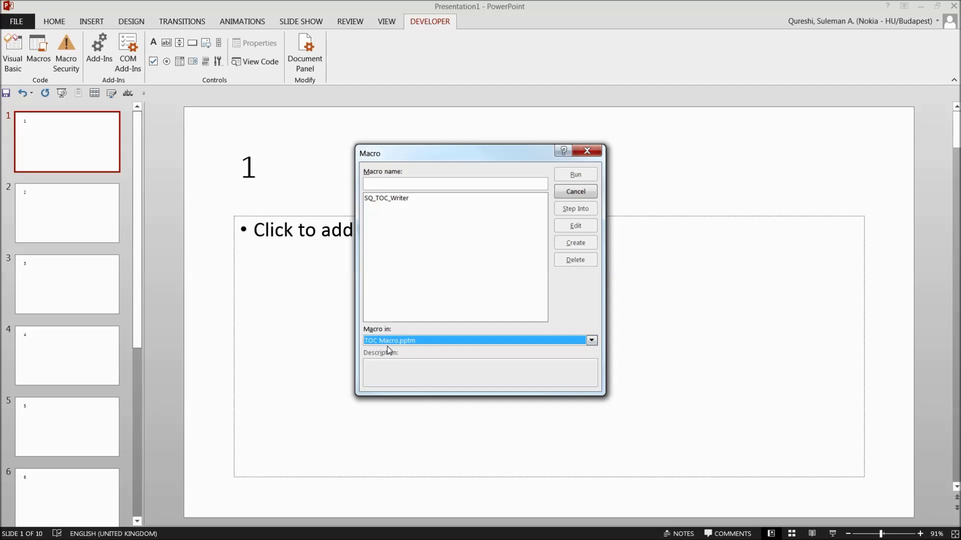
# Step: Run the SQ_TOC_Writer macro and display the generated Table of Contents slide
pyautogui.click(370, 200)
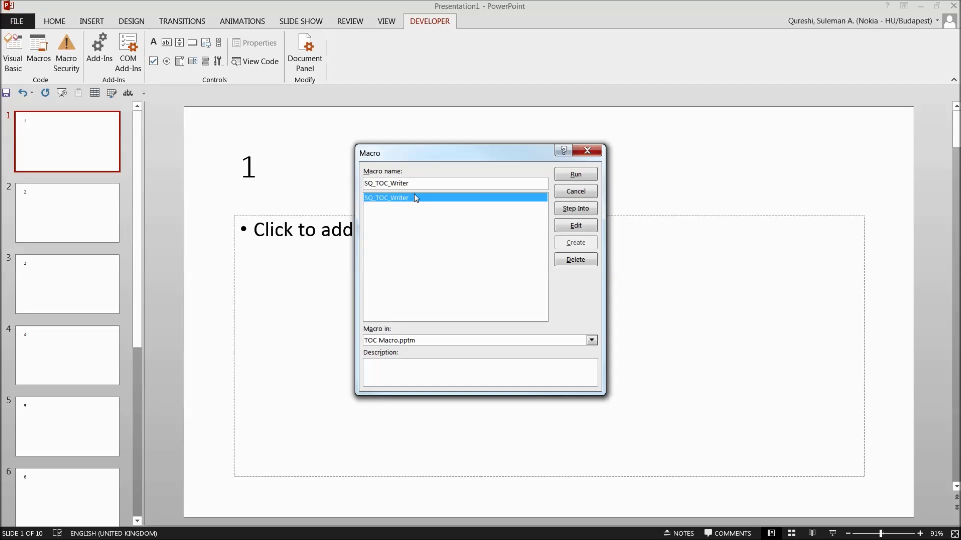
pyautogui.click(575, 175)
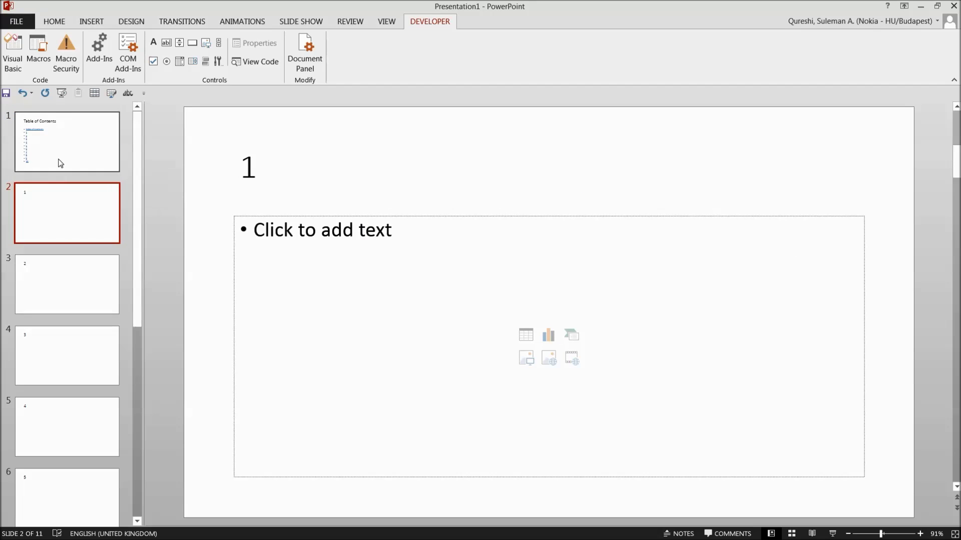
pyautogui.click(60, 148)
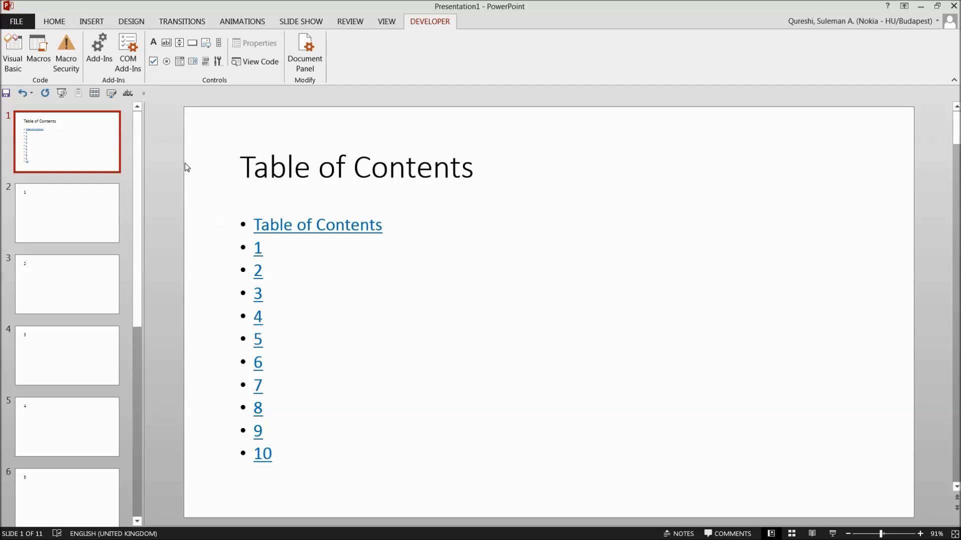
# Step: Test the table of contents link for slide 6 in the slide show, and exit the show
pyautogui.click(832, 534)
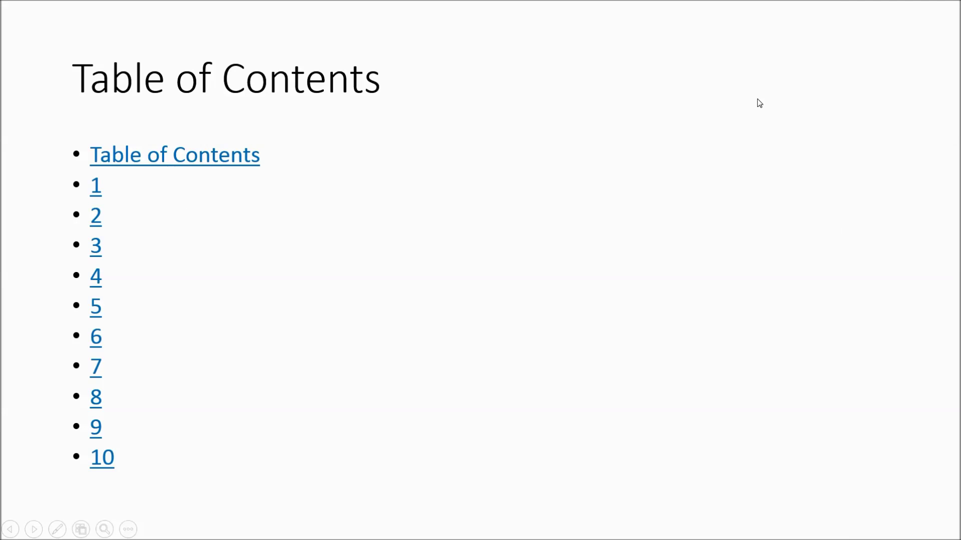
pyautogui.click(98, 342)
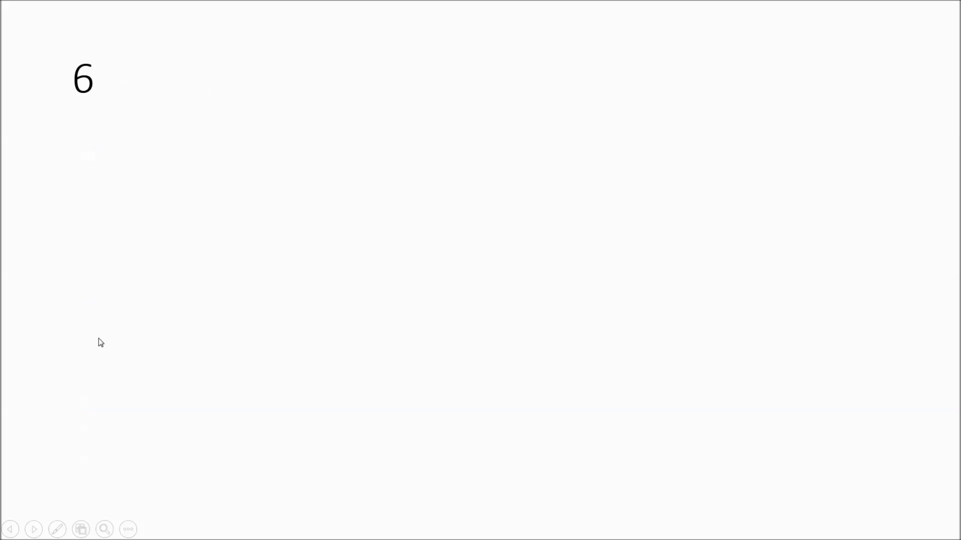
pyautogui.press('Escape')
# Step: Start the slide show from the Table of Contents slide, test the link for slide 3, and exit the show
pyautogui.click(92, 165)
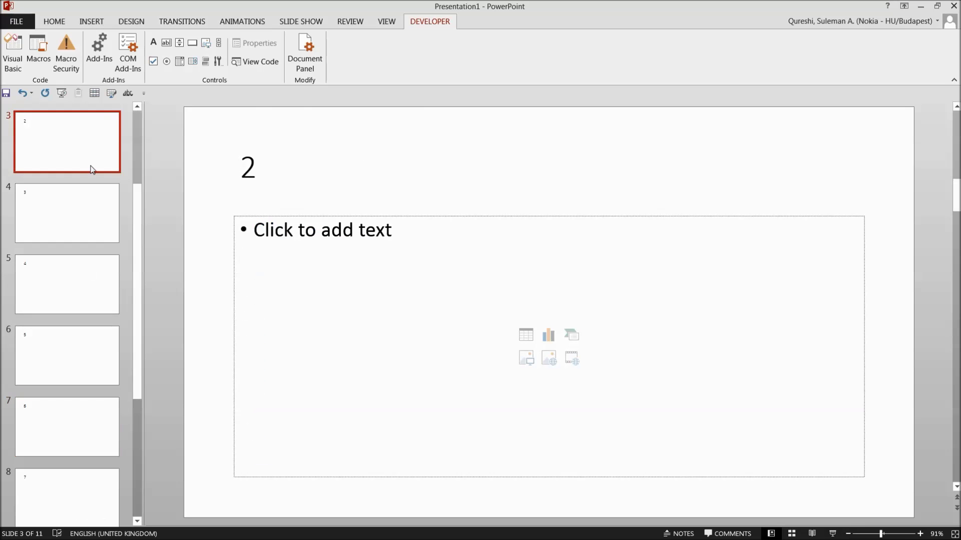
pyautogui.scroll(3, 95, 195)
pyautogui.click(67, 141)
pyautogui.click(833, 533)
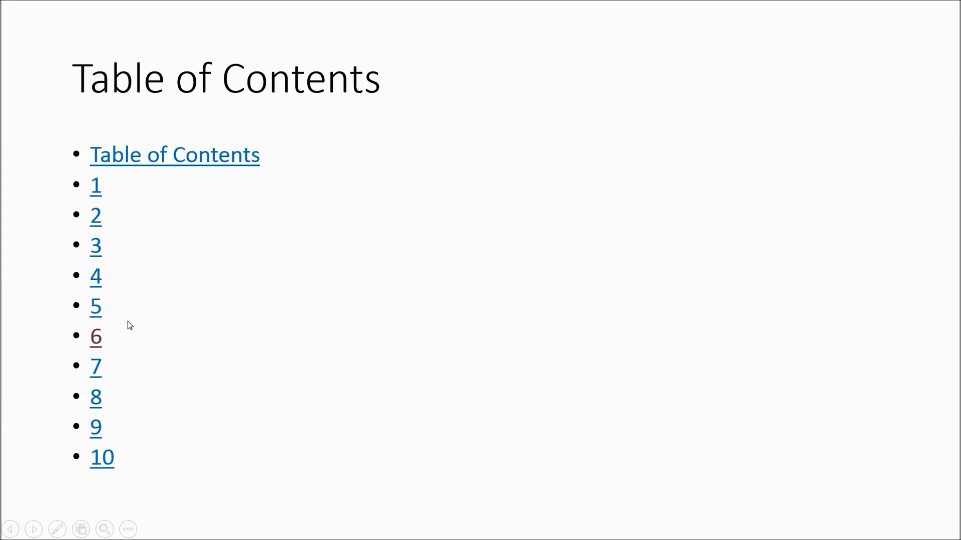
pyautogui.click(99, 248)
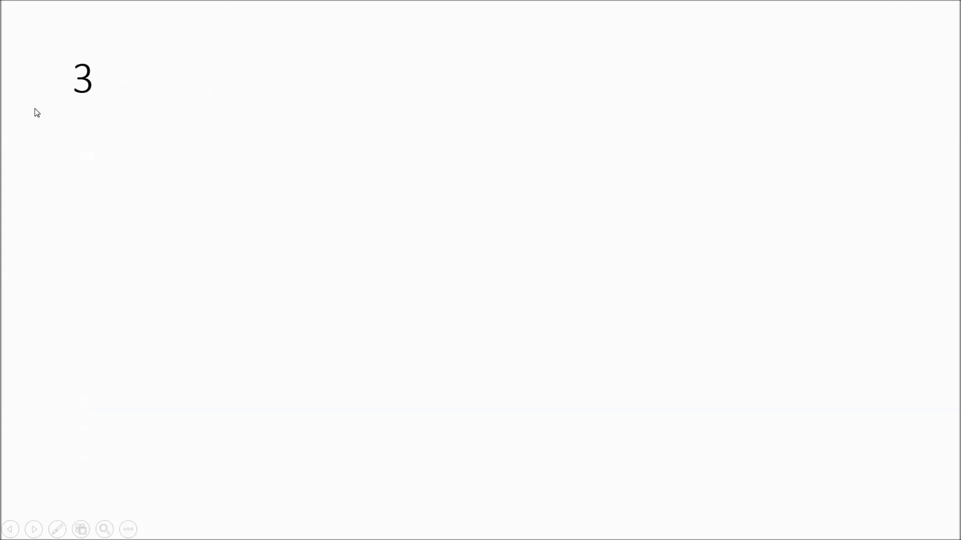
pyautogui.press('Escape')
# Step: Look over the numbered slides and return to the Table of Contents slide
pyautogui.click(75, 194)
pyautogui.click(62, 351)
pyautogui.click(61, 283)
pyautogui.click(60, 133)
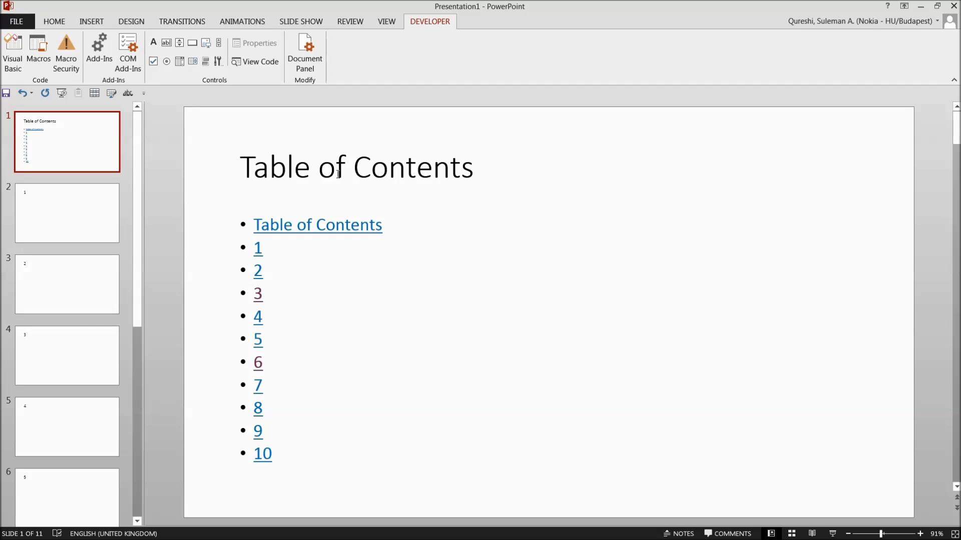
pyautogui.click(72, 238)
pyautogui.click(66, 294)
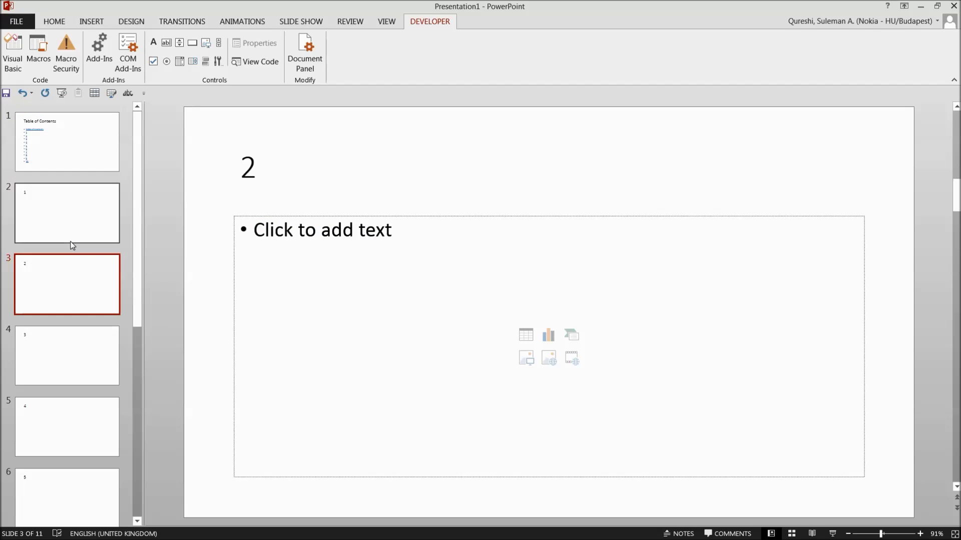
pyautogui.click(68, 168)
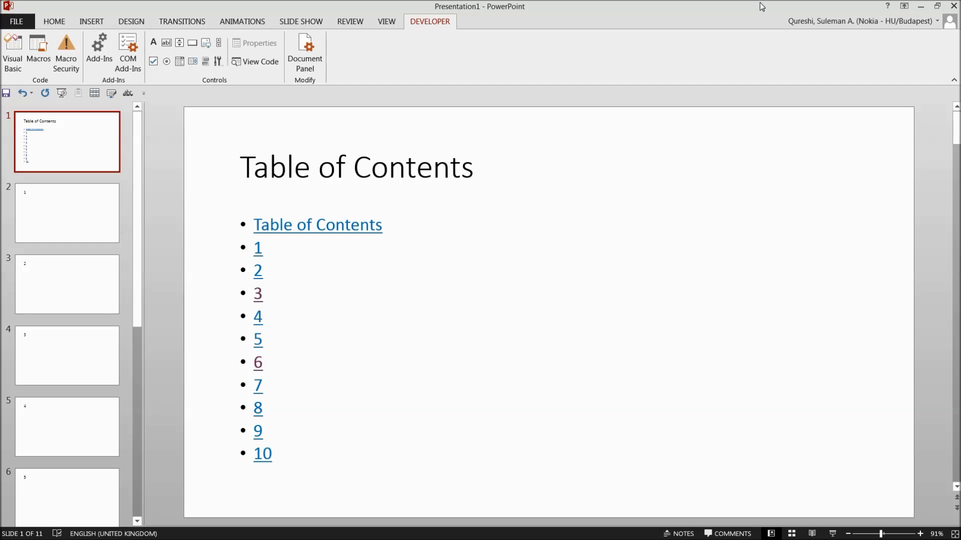
# Step: Close the numbered presentation without saving and open Sample File.pptx from the PPT Macro folder
pyautogui.click(953, 7)
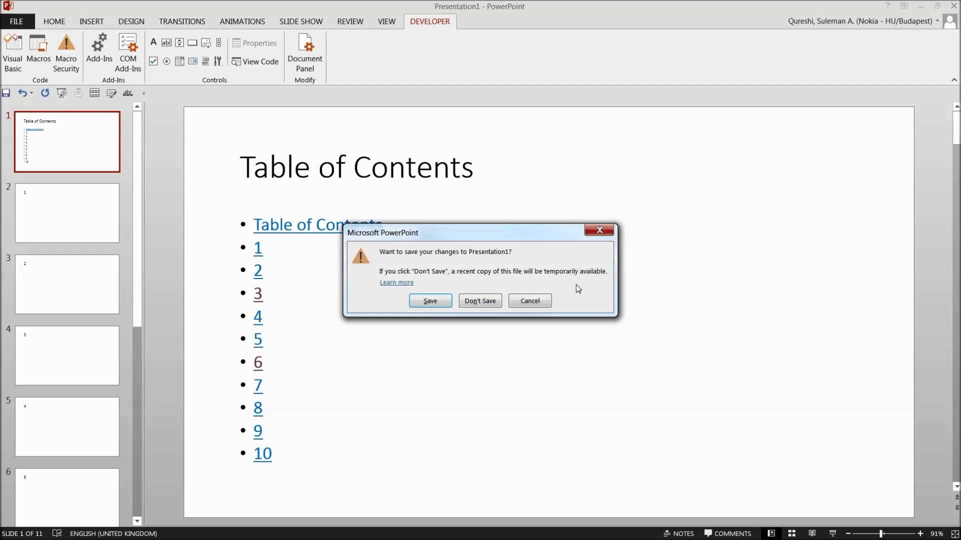
pyautogui.click(471, 302)
pyautogui.click(173, 157)
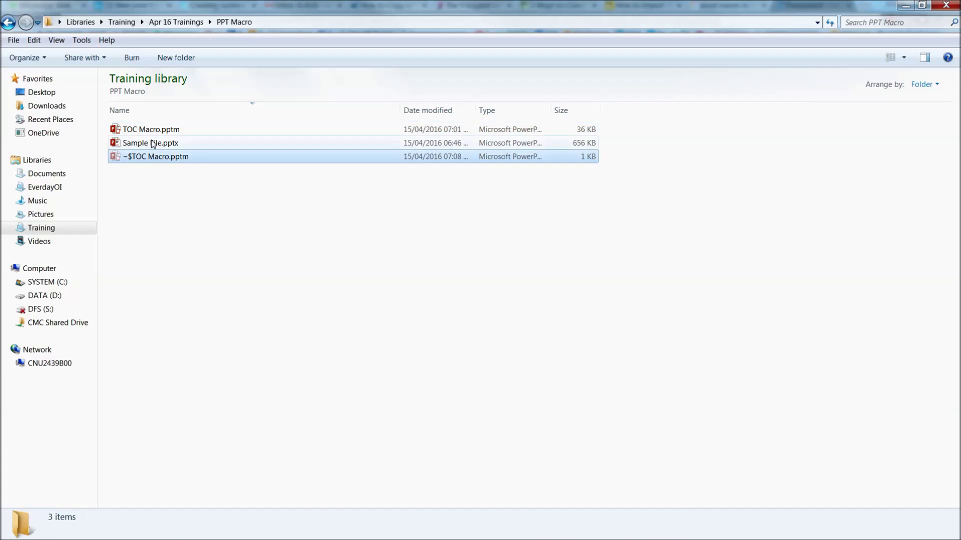
pyautogui.click(176, 143)
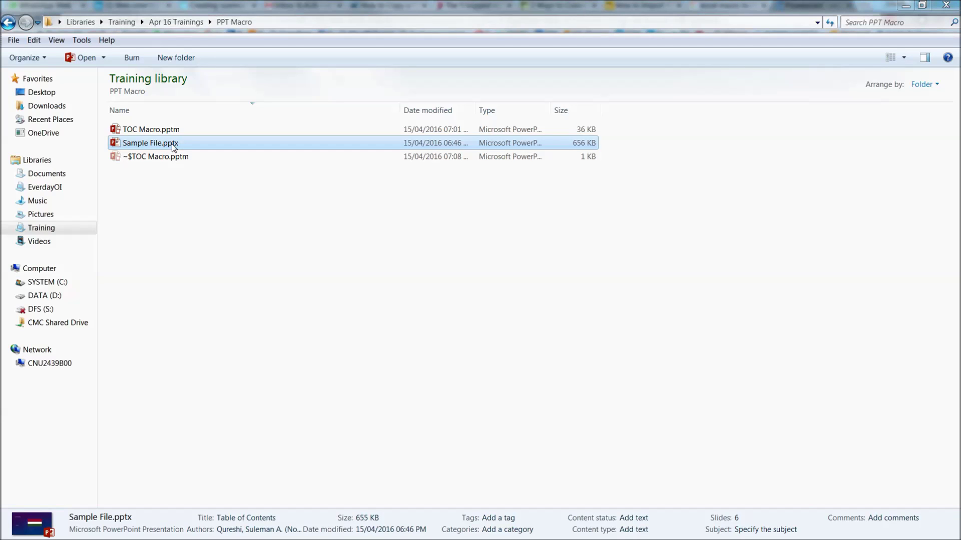
pyautogui.doubleClick(174, 144)
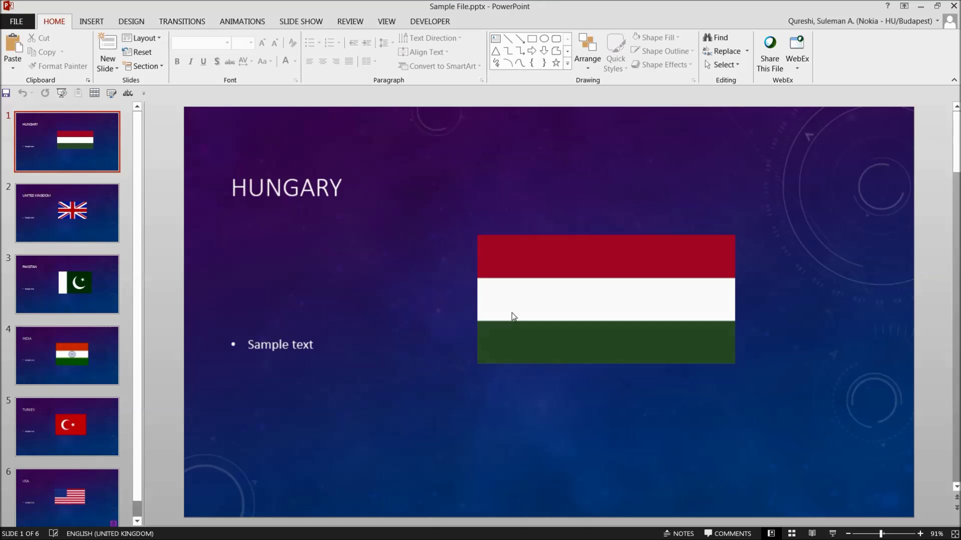
# Step: Look through the country slides from Hungary to USA and return to the title of the Hungary slide
pyautogui.click(71, 149)
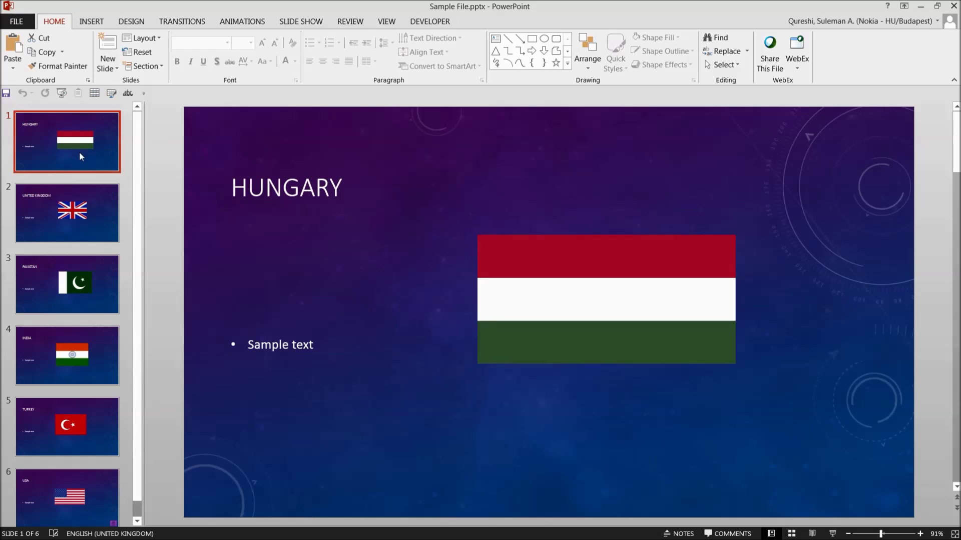
pyautogui.click(72, 215)
pyautogui.click(65, 270)
pyautogui.moveTo(65, 270); pyautogui.dragTo(74, 360)
pyautogui.click(81, 412)
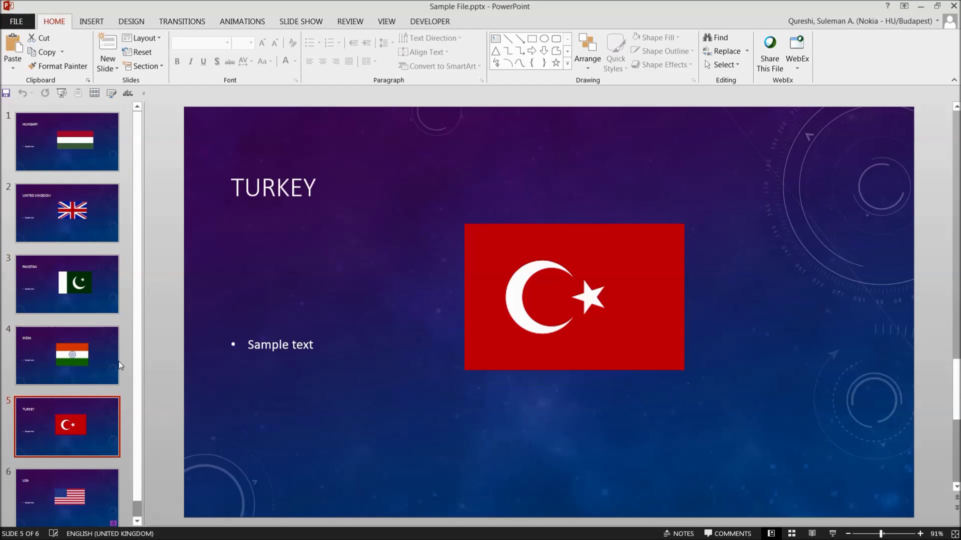
pyautogui.click(65, 476)
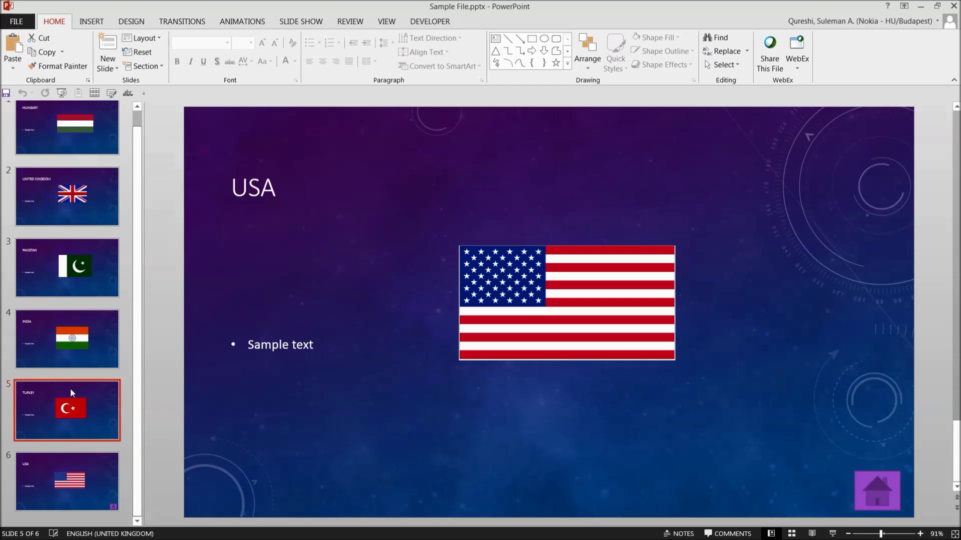
pyautogui.click(72, 273)
pyautogui.press('Home')
pyautogui.click(243, 175)
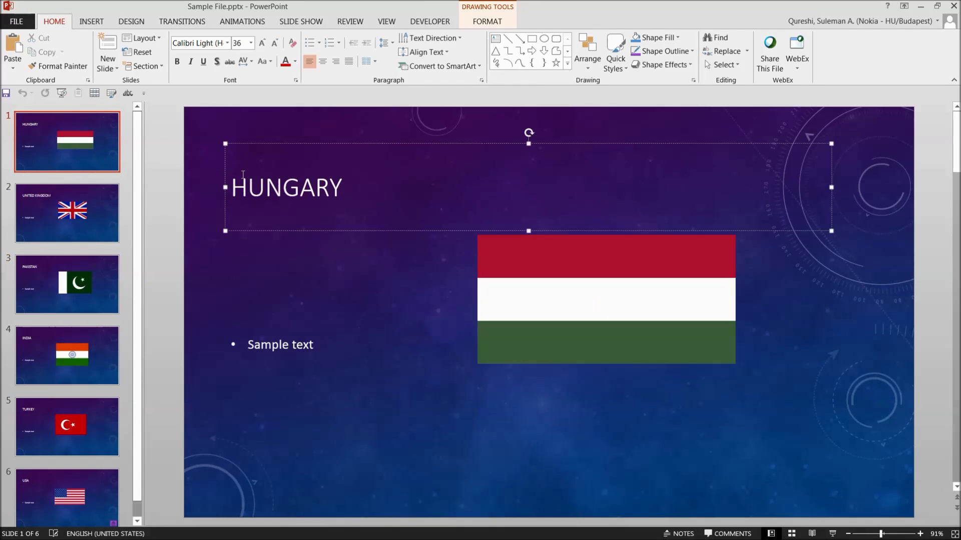
# Step: Insert a Title and Content slide after the Hungary slide, delete it again, and return to the Hungary slide
pyautogui.click(89, 135)
pyautogui.click(108, 67)
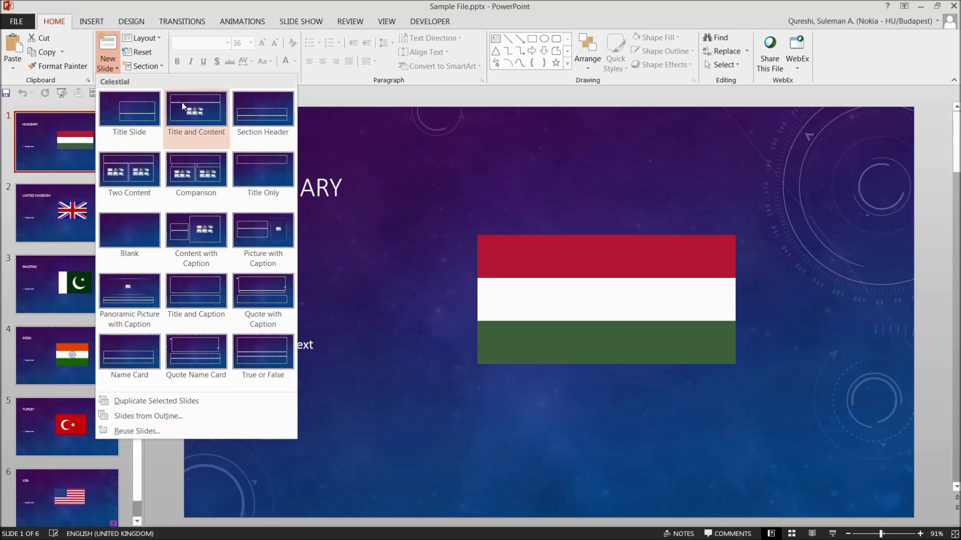
pyautogui.click(186, 118)
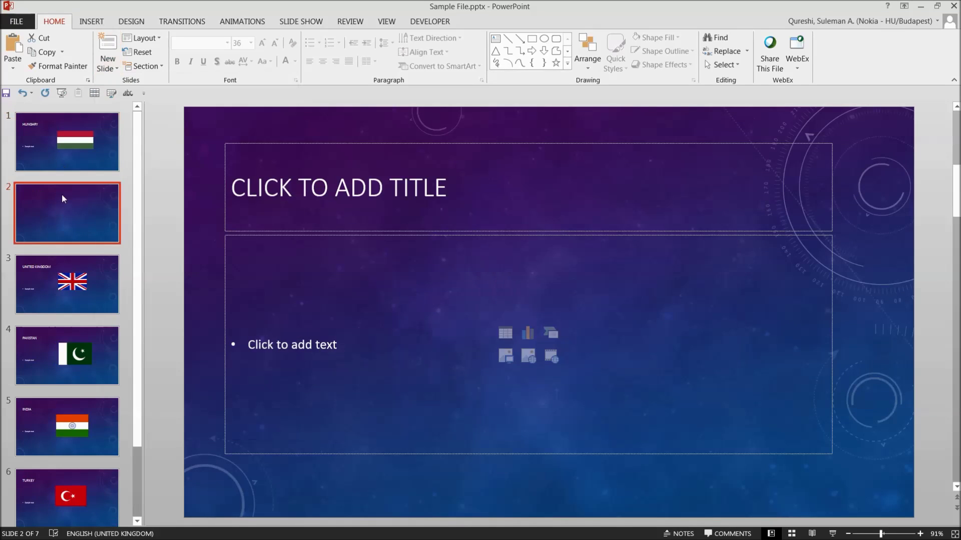
pyautogui.click(272, 227)
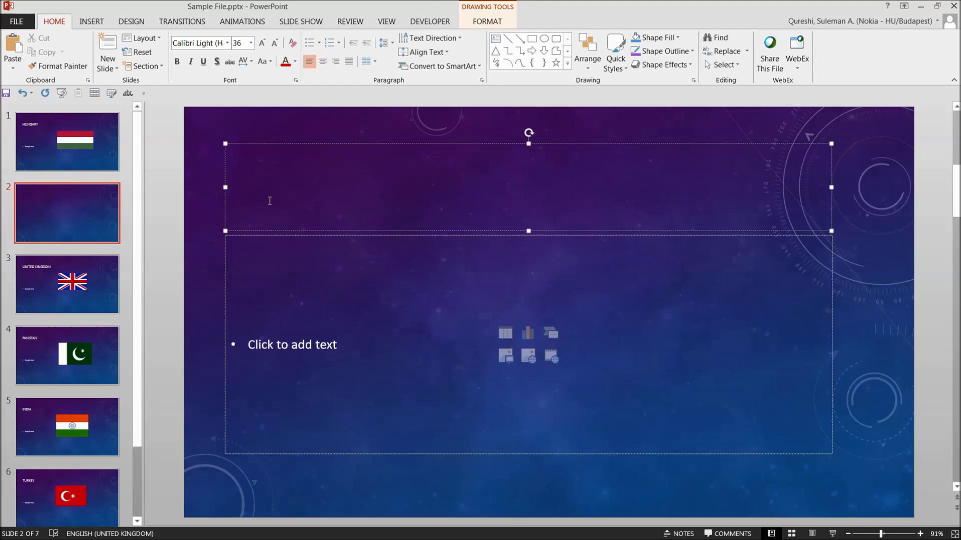
pyautogui.click(103, 213)
pyautogui.press('Delete')
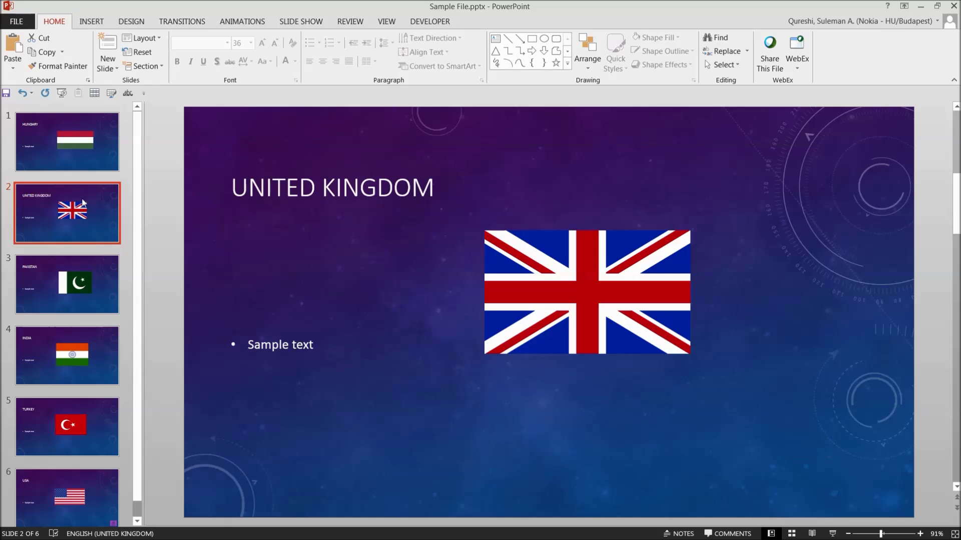
pyautogui.click(91, 144)
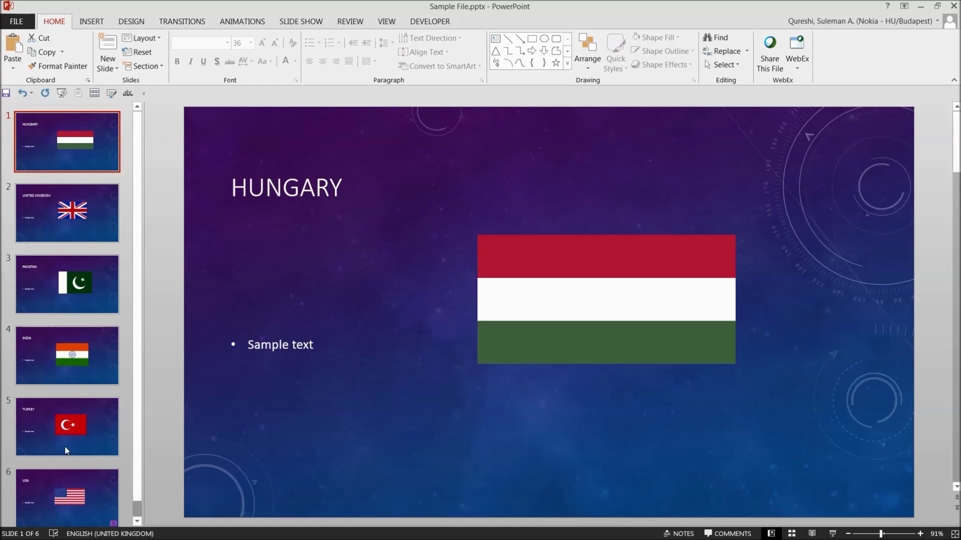
# Step: Open the list of macros and choose TOC Macro.pptm as the presentation to take them from
pyautogui.scroll(-1, 88, 422)
pyautogui.scroll(1, 80, 310)
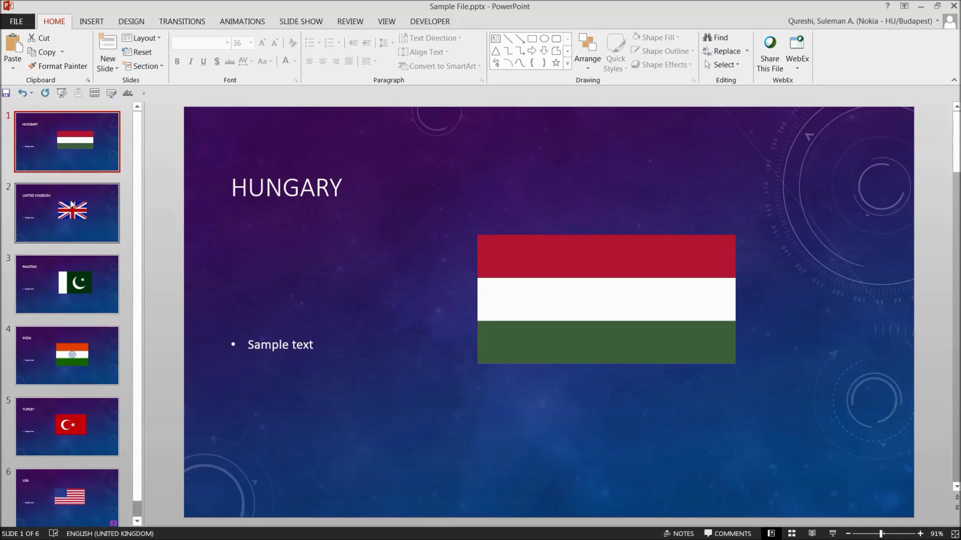
pyautogui.click(424, 21)
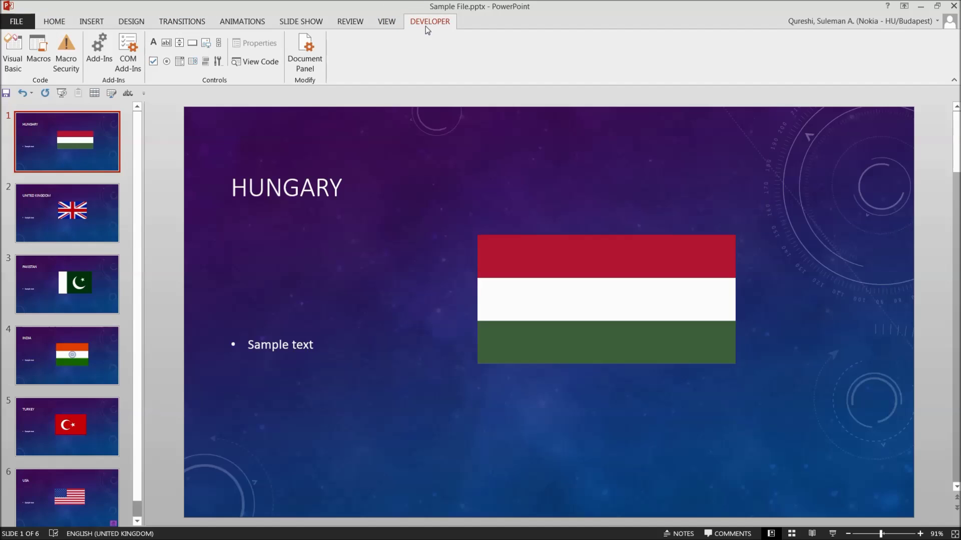
pyautogui.click(31, 65)
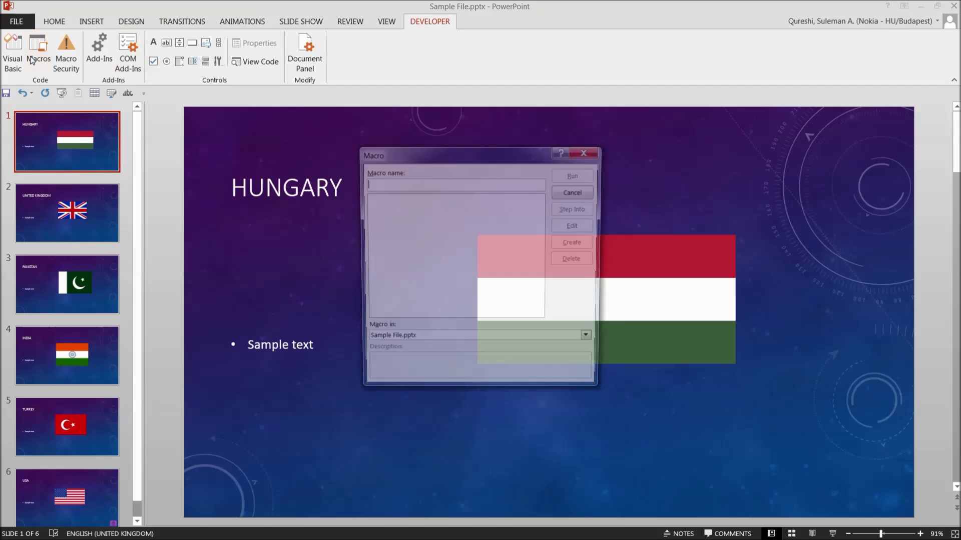
pyautogui.click(419, 340)
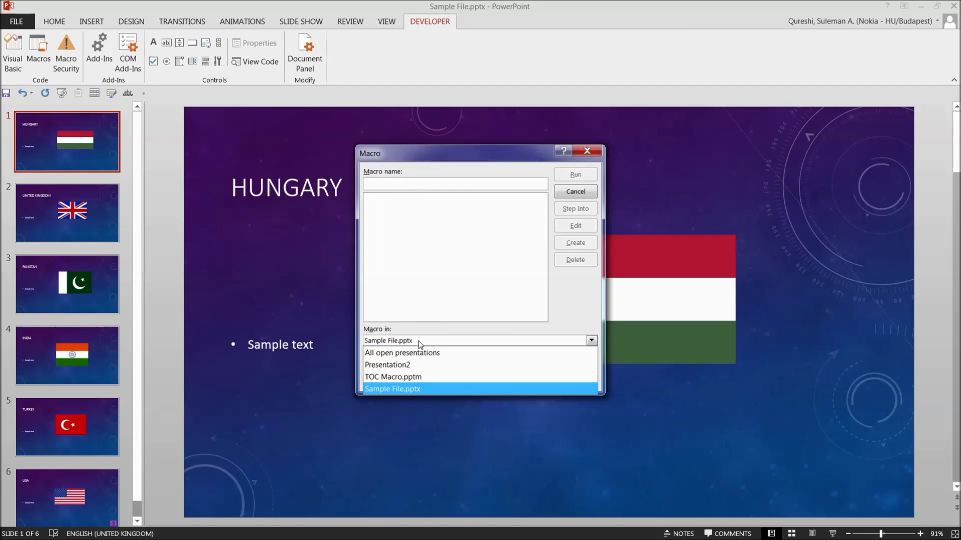
pyautogui.click(413, 388)
pyautogui.click(410, 342)
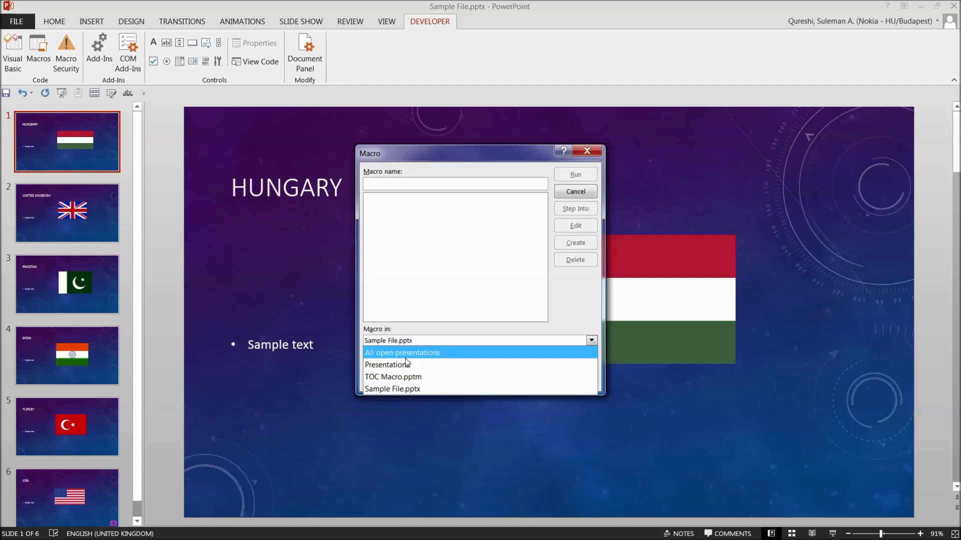
pyautogui.click(403, 377)
pyautogui.click(411, 342)
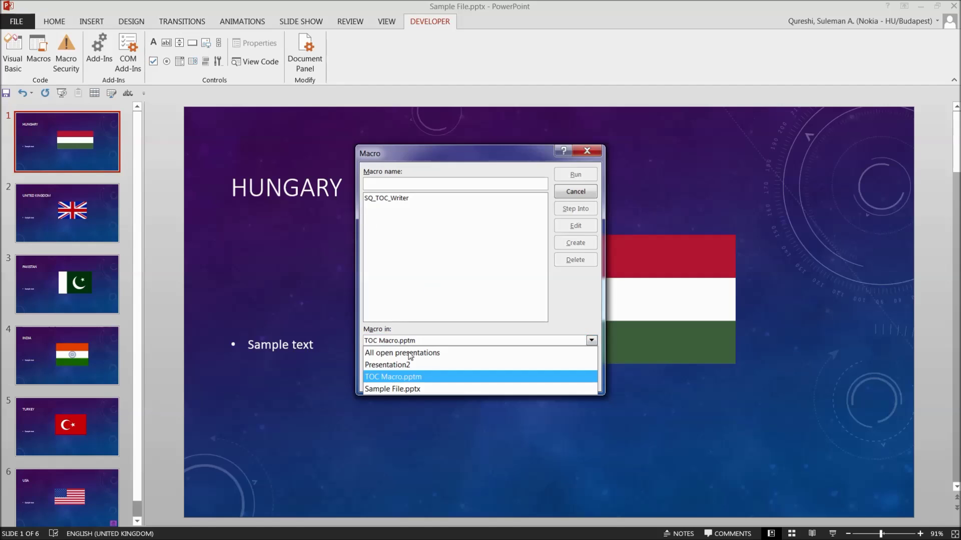
pyautogui.click(407, 377)
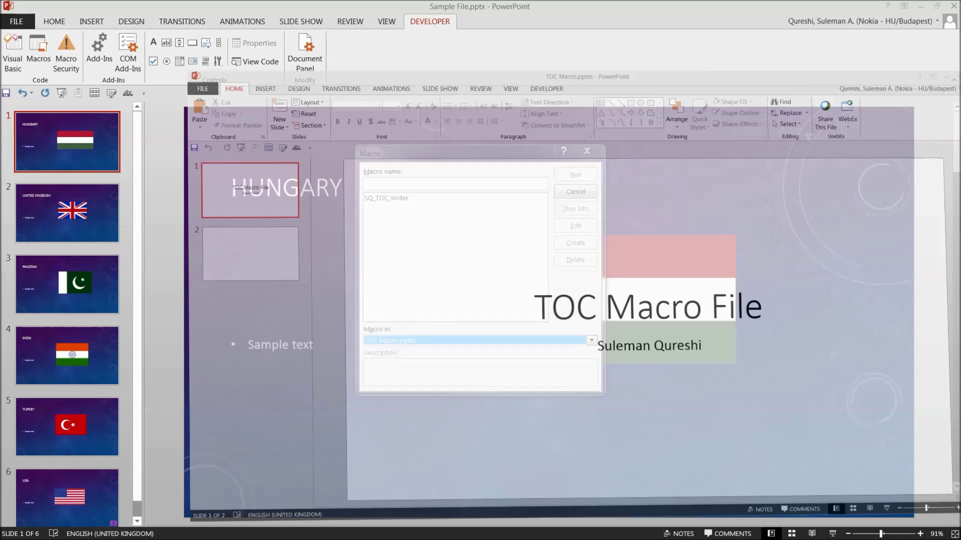
# Step: Run the SQ_TOC_Writer macro and display the generated Table of Contents slide
pyautogui.click(405, 199)
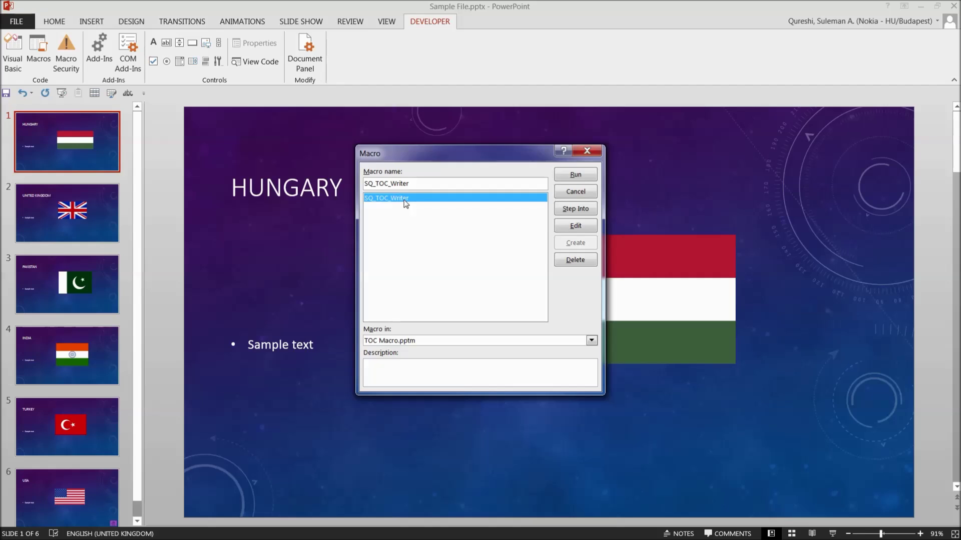
pyautogui.click(576, 174)
pyautogui.click(75, 161)
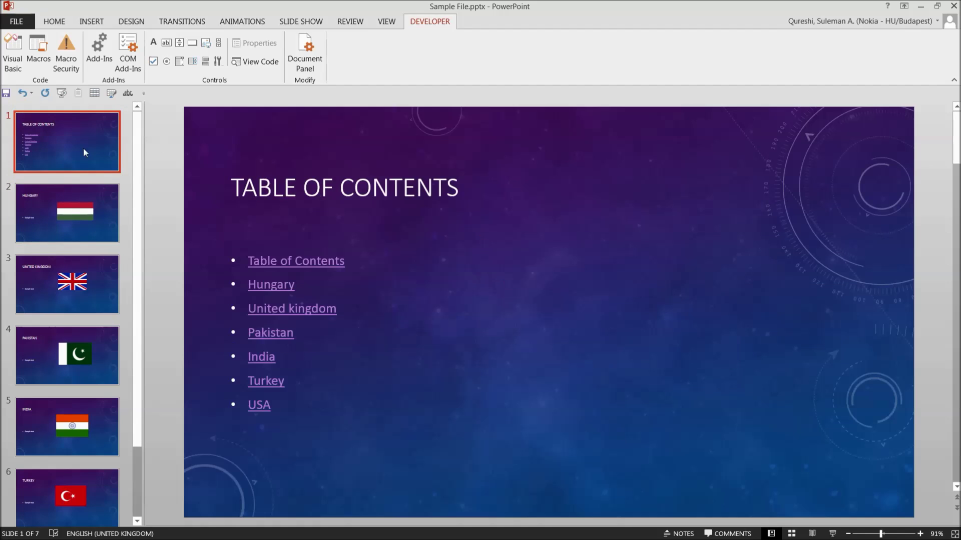
# Step: Test the India and United Kingdom links in the slide show, and return to the Table of Contents through the all-slides overview
pyautogui.click(832, 533)
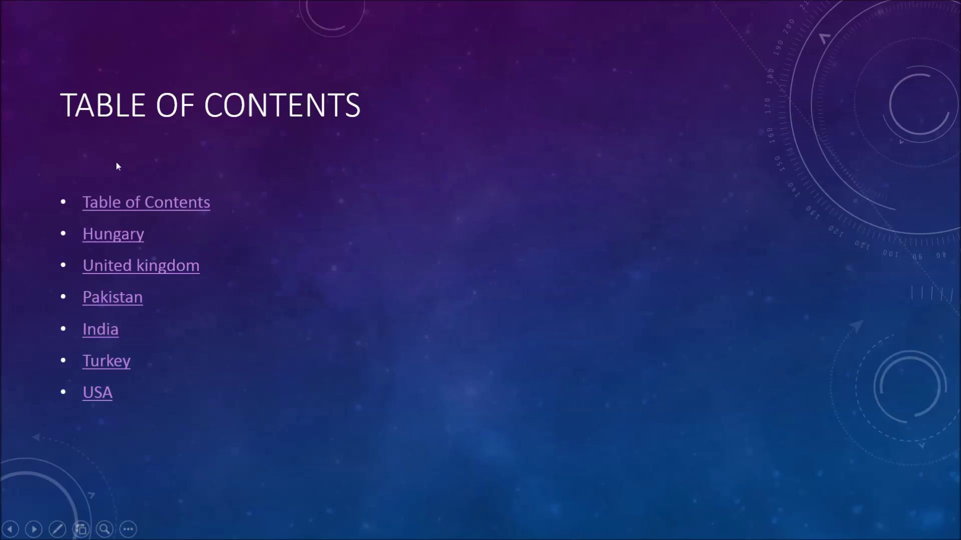
pyautogui.click(98, 333)
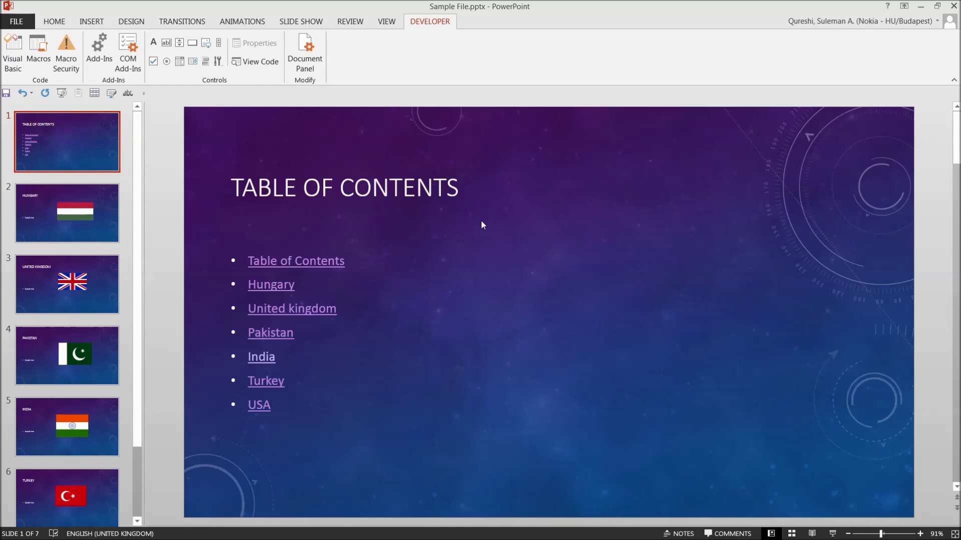
pyautogui.click(833, 532)
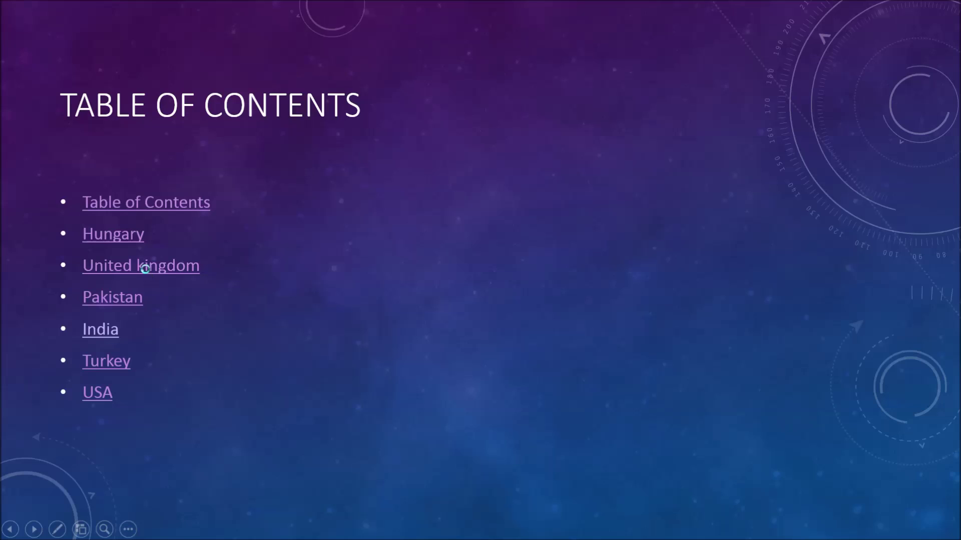
pyautogui.click(145, 269)
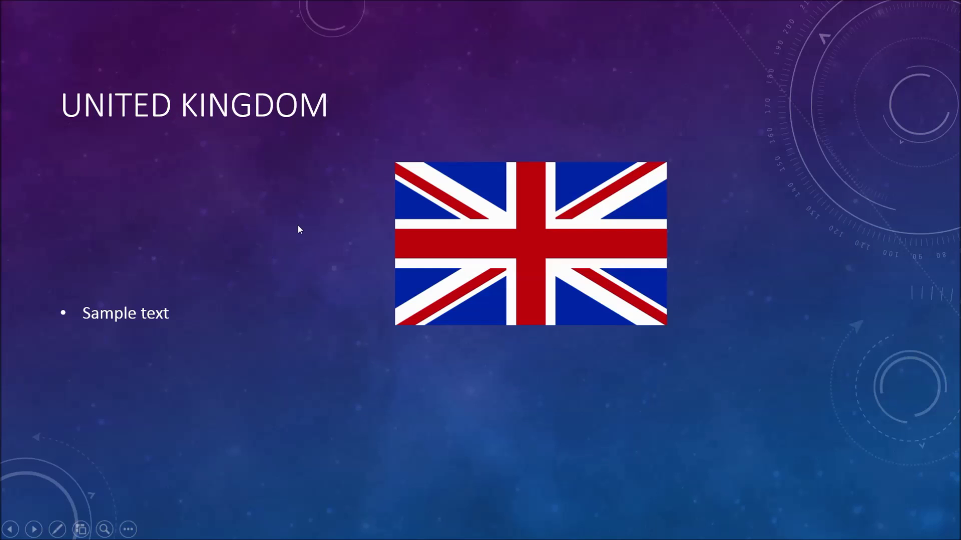
pyautogui.click(81, 530)
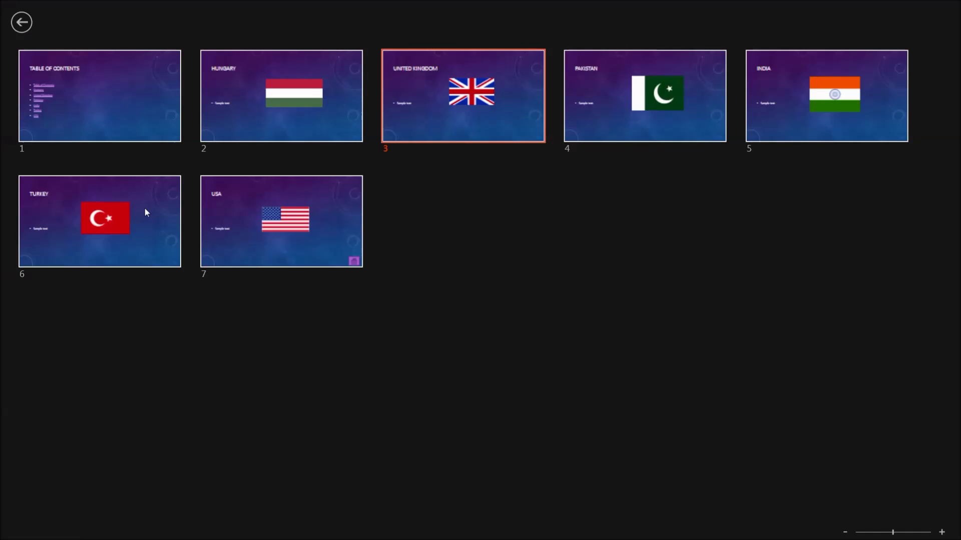
pyautogui.click(76, 129)
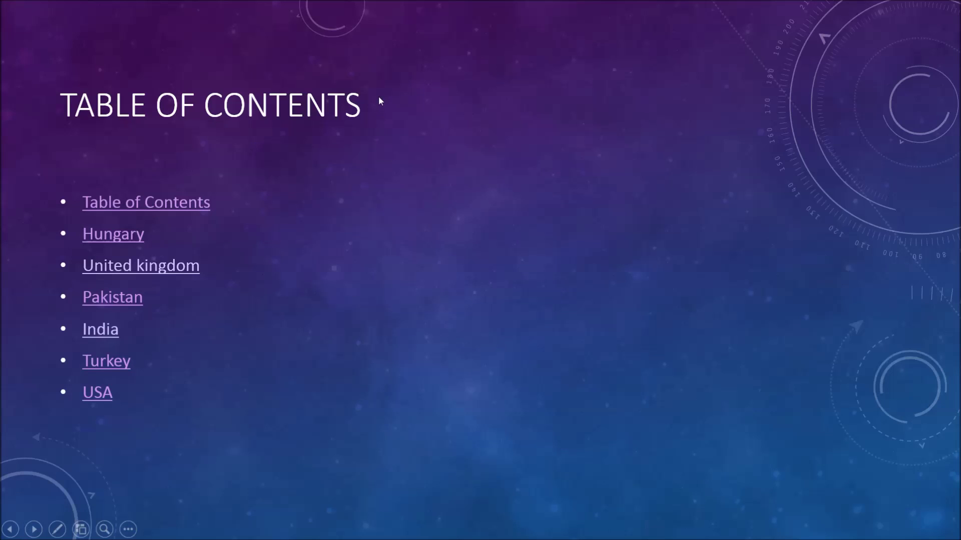
# Step: Test the Turkey link, jump to the USA slide from the all-slides overview, and exit the slide show
pyautogui.click(120, 361)
pyautogui.click(80, 530)
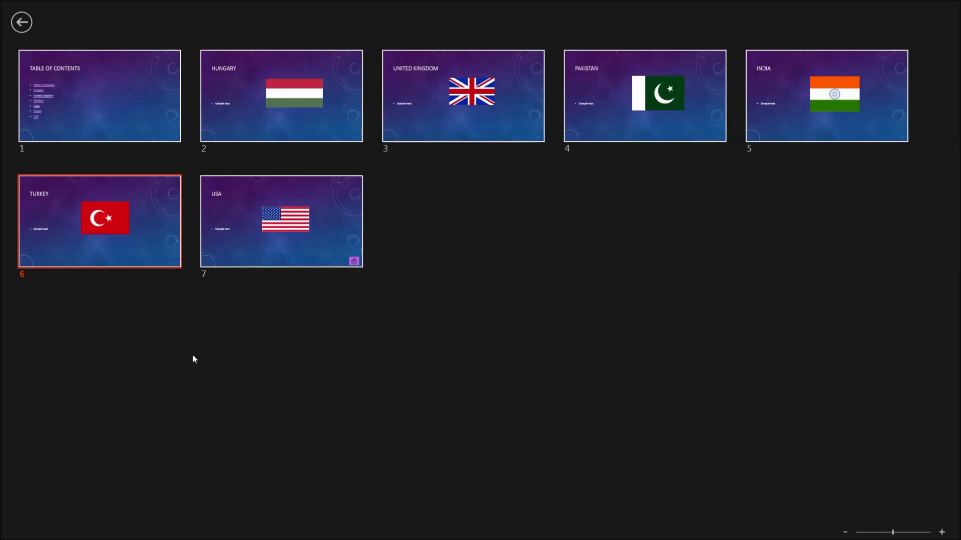
pyautogui.click(261, 260)
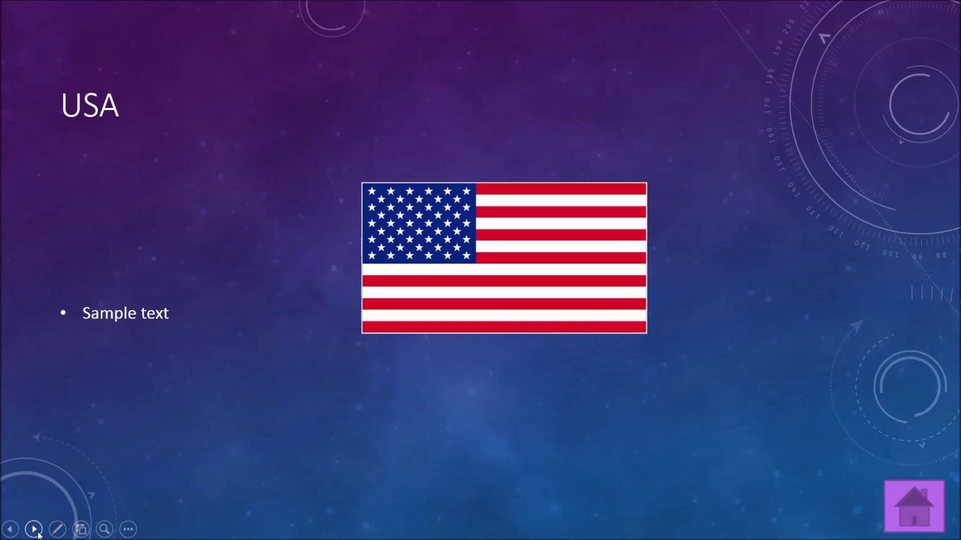
pyautogui.press('Escape')
# Step: Insert a Home action button about 1.4 cm high and 1.7 cm wide in the lower-right corner of the United Kingdom slide
pyautogui.click(73, 140)
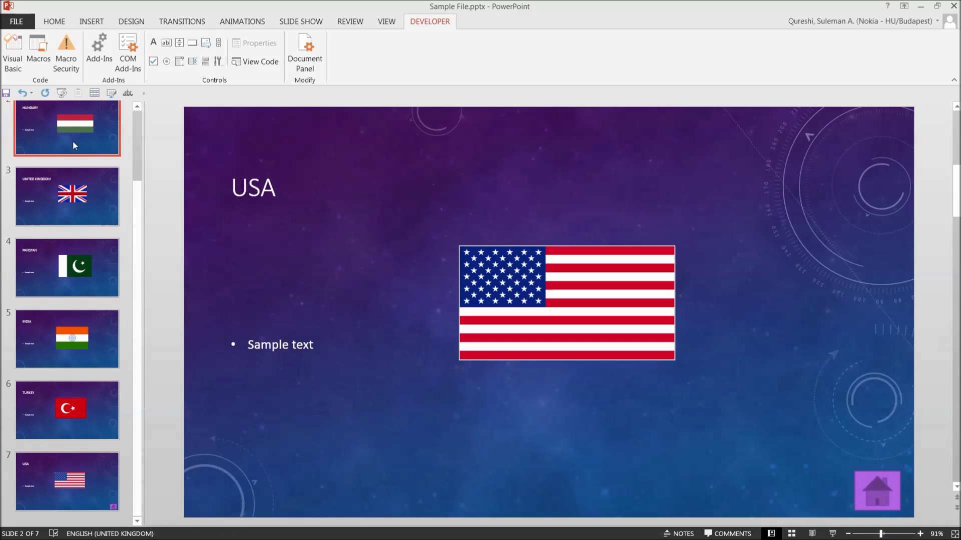
pyautogui.click(79, 187)
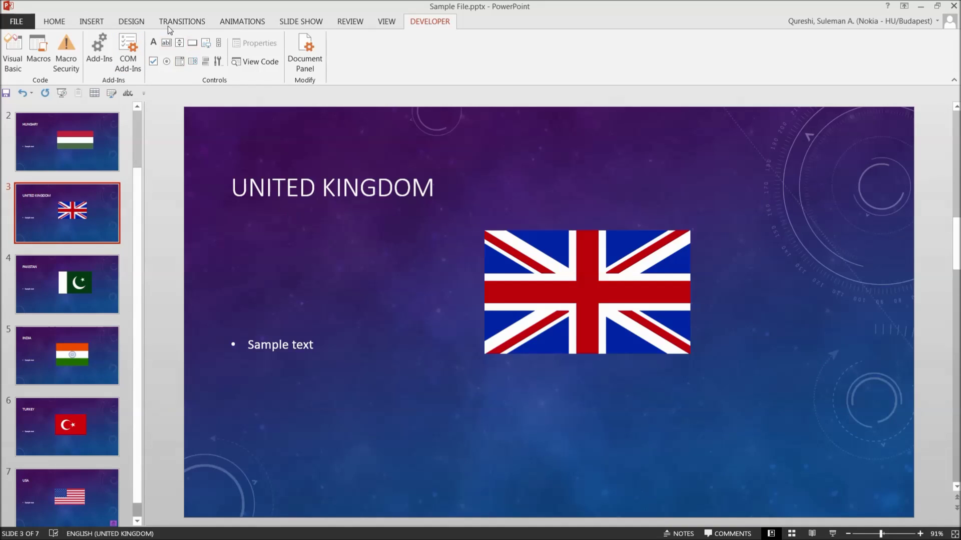
pyautogui.click(92, 22)
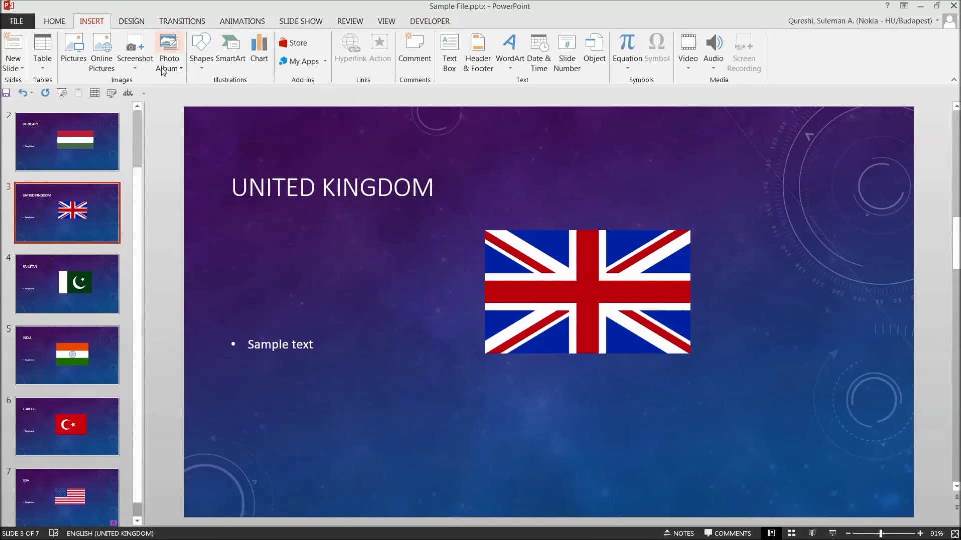
pyautogui.click(202, 65)
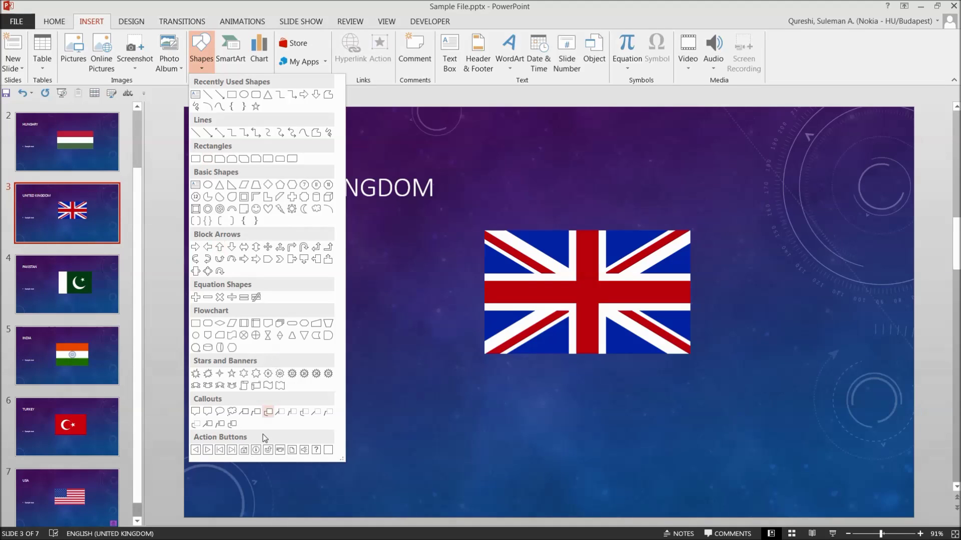
pyautogui.click(241, 451)
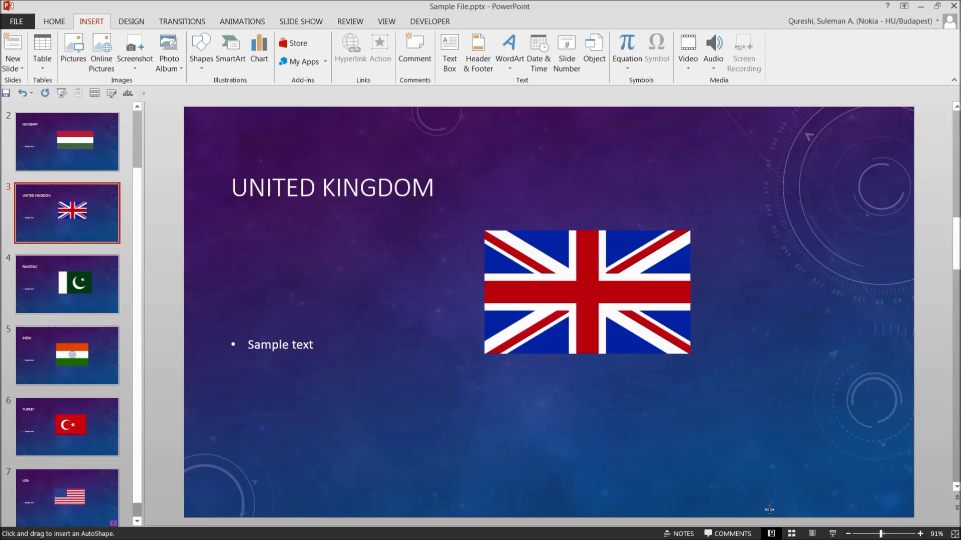
pyautogui.moveTo(849, 482); pyautogui.dragTo(885, 512)
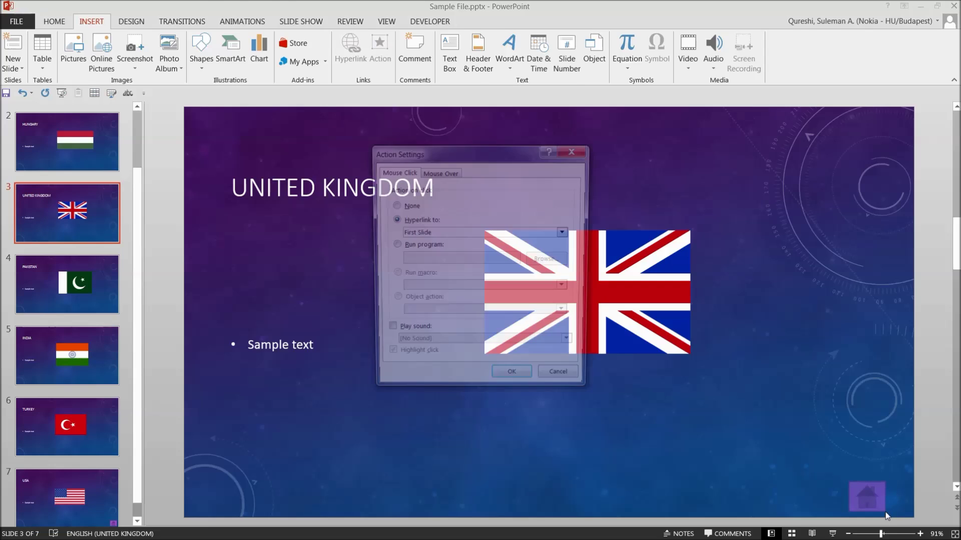
# Step: Hyperlink the new action button to the Table of Contents slide and give it the red shape style
pyautogui.click(425, 236)
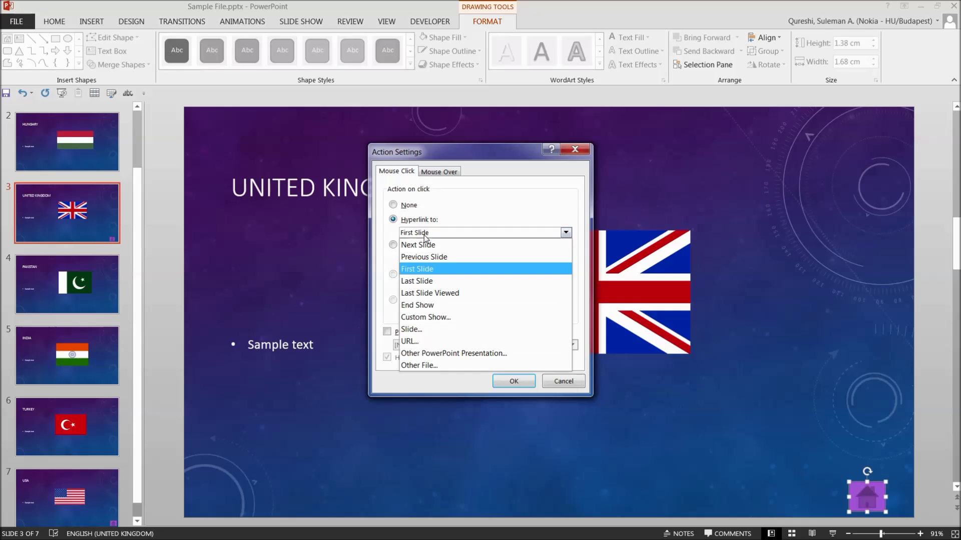
pyautogui.click(429, 318)
pyautogui.click(517, 322)
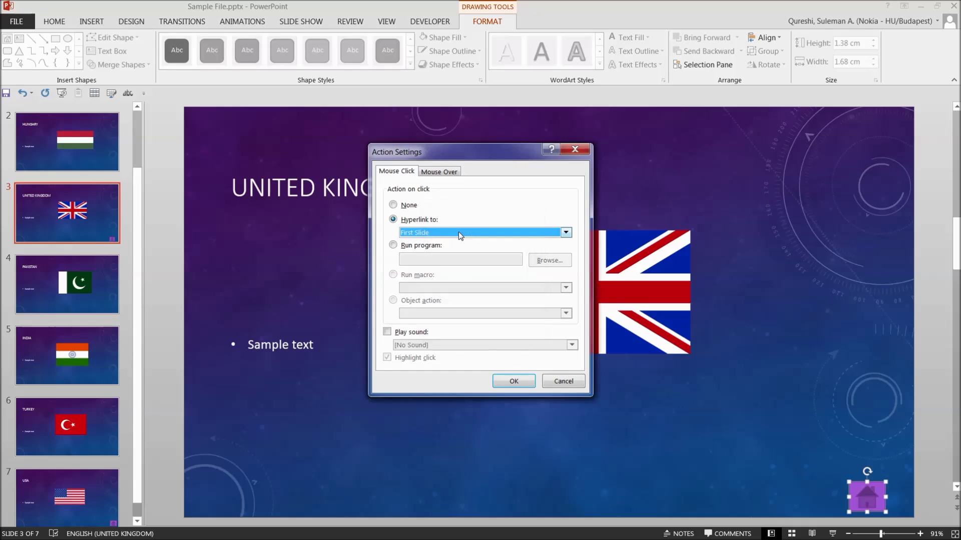
pyautogui.click(458, 232)
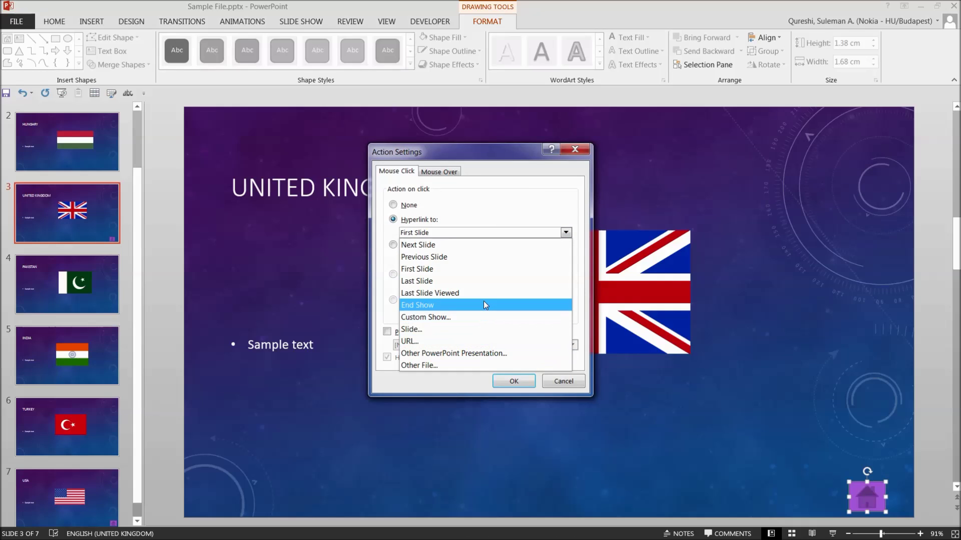
pyautogui.click(478, 326)
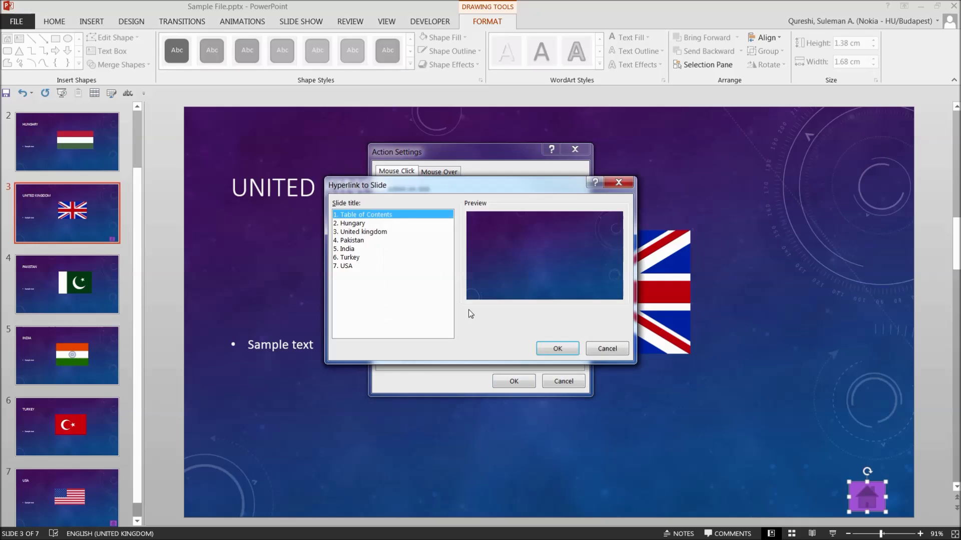
pyautogui.click(563, 349)
pyautogui.click(530, 382)
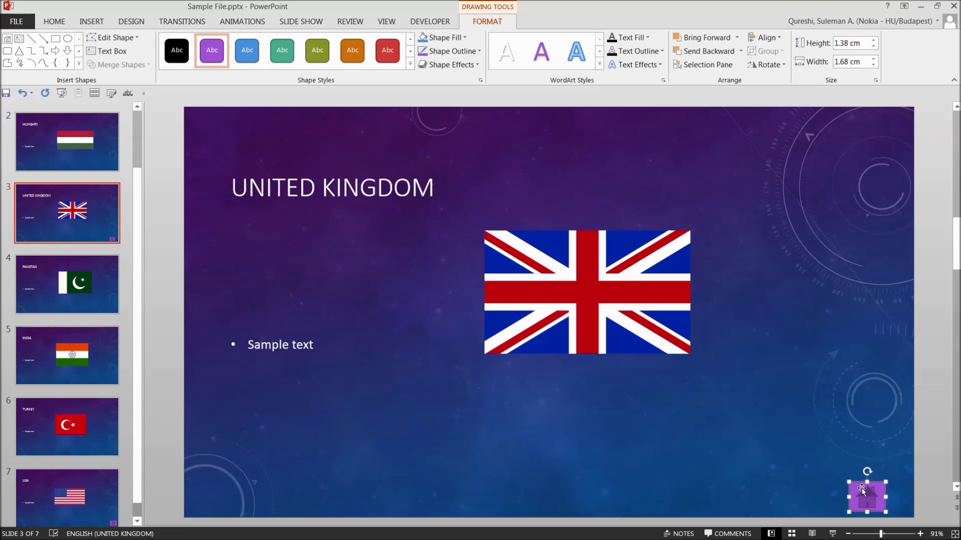
pyautogui.click(386, 51)
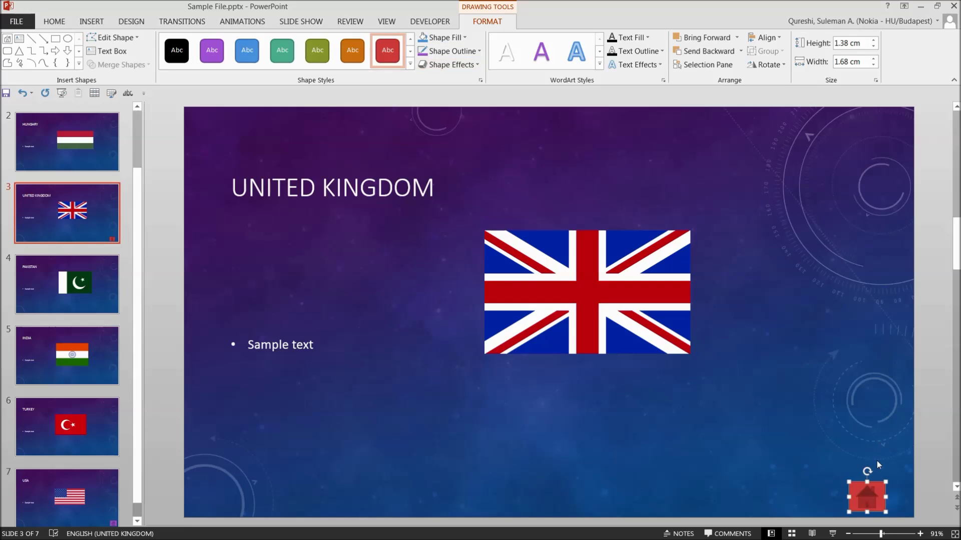
# Step: Copy the red Home button from the United Kingdom slide to the Pakistan, India and Turkey slides
pyautogui.hotkey('ctrl', 'c')
pyautogui.click(103, 284)
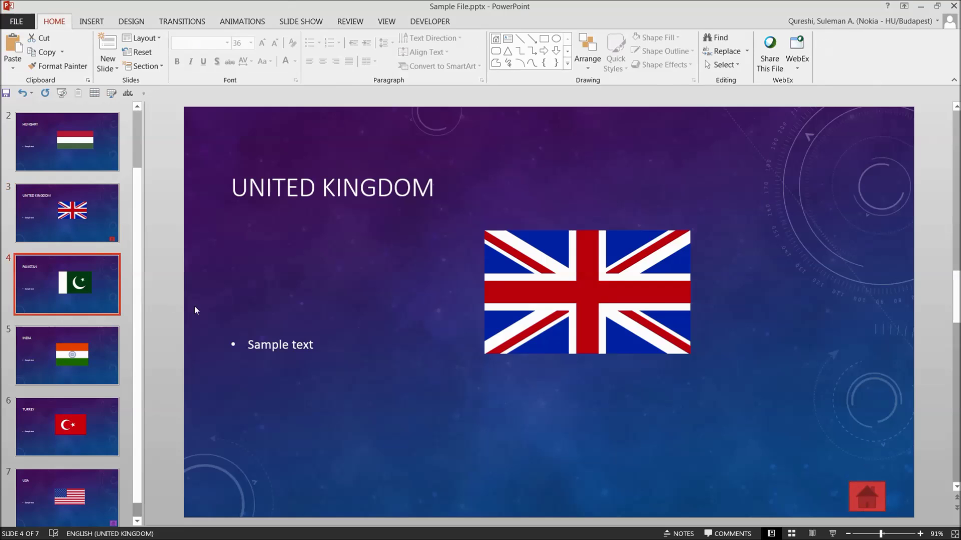
pyautogui.hotkey('ctrl', 'v')
pyautogui.click(44, 359)
pyautogui.hotkey('ctrl', 'v')
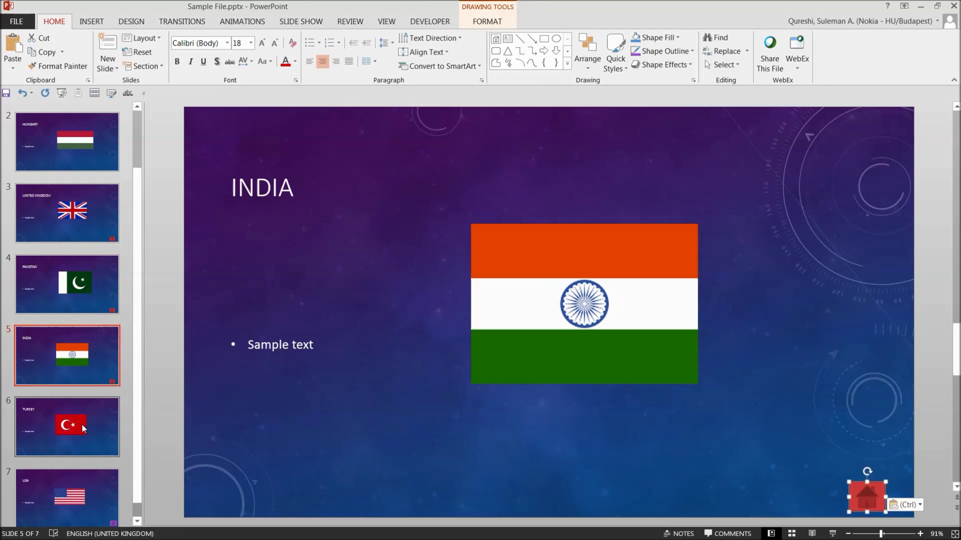
pyautogui.click(83, 428)
pyautogui.hotkey('ctrl', 'v')
# Step: Start the slide show from the Table of Contents slide and test the United Kingdom link and that slide's Home button
pyautogui.click(88, 155)
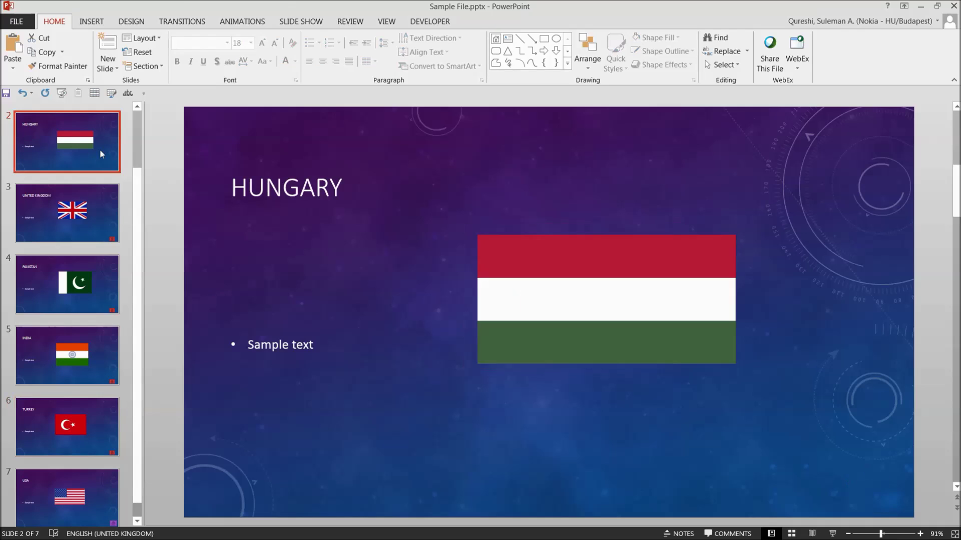
pyautogui.scroll(1, 666, 470)
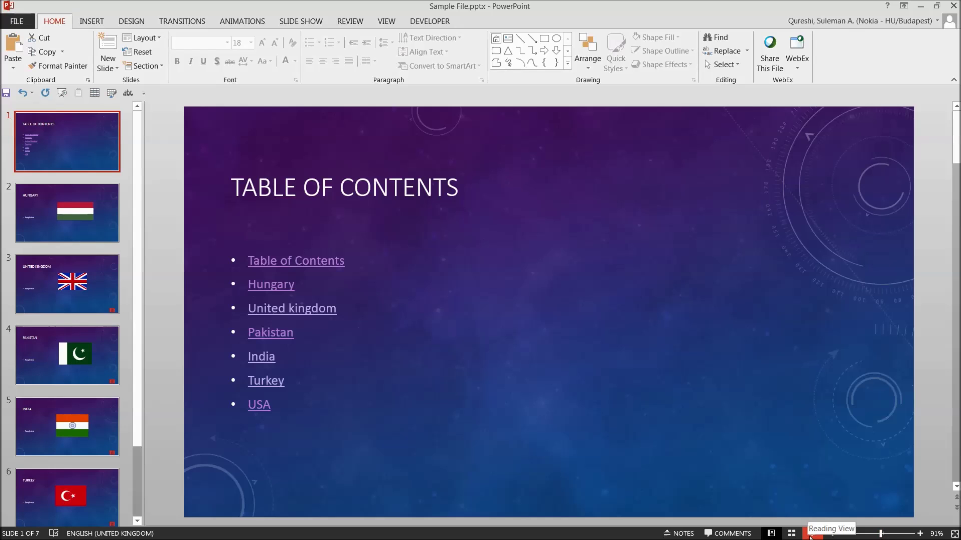
pyautogui.click(830, 534)
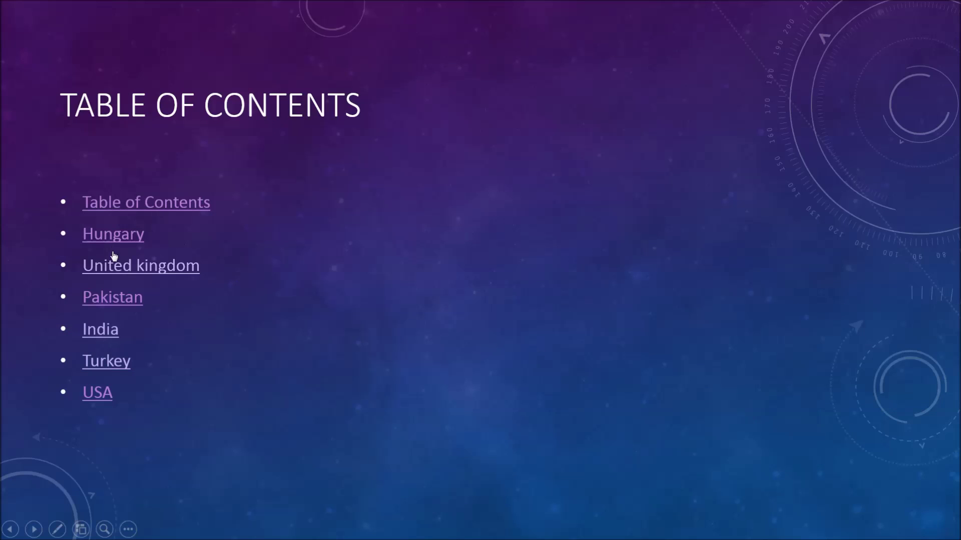
pyautogui.click(114, 257)
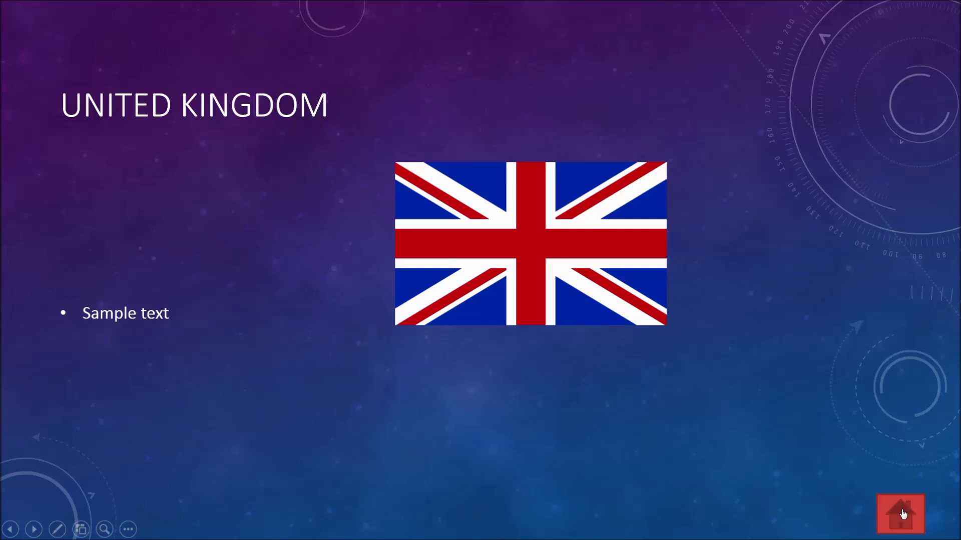
pyautogui.click(902, 515)
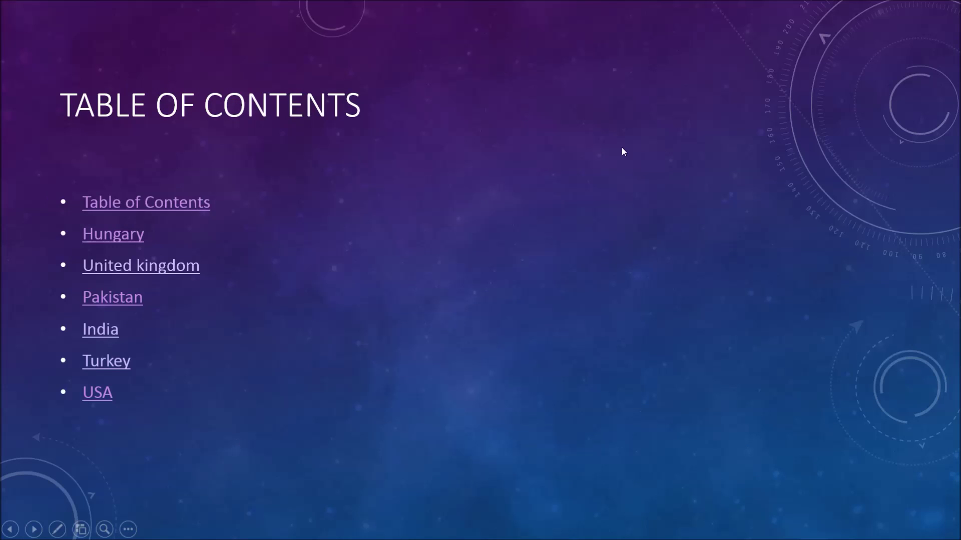
# Step: Test the Hungary link and return to the Table of Contents through the all-slides overview
pyautogui.click(130, 236)
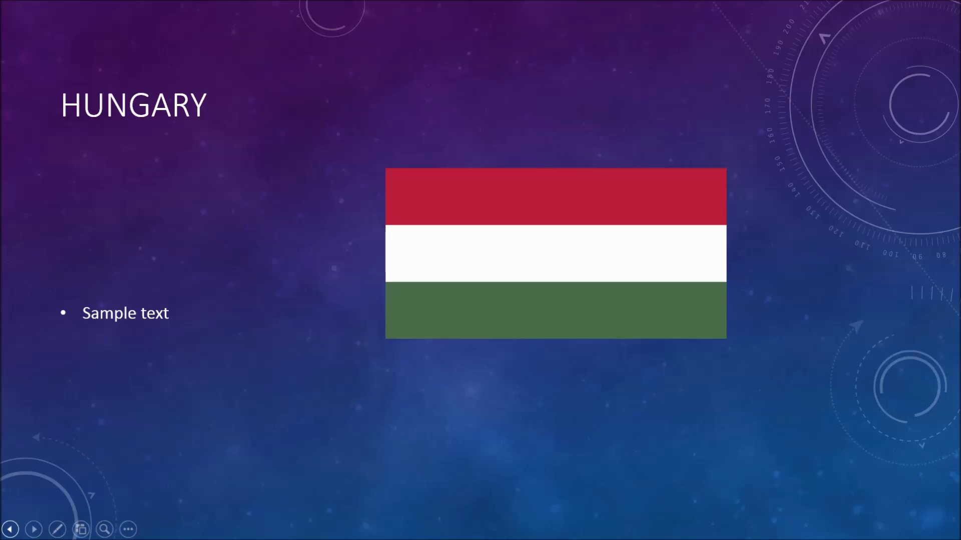
pyautogui.click(80, 529)
pyautogui.click(76, 103)
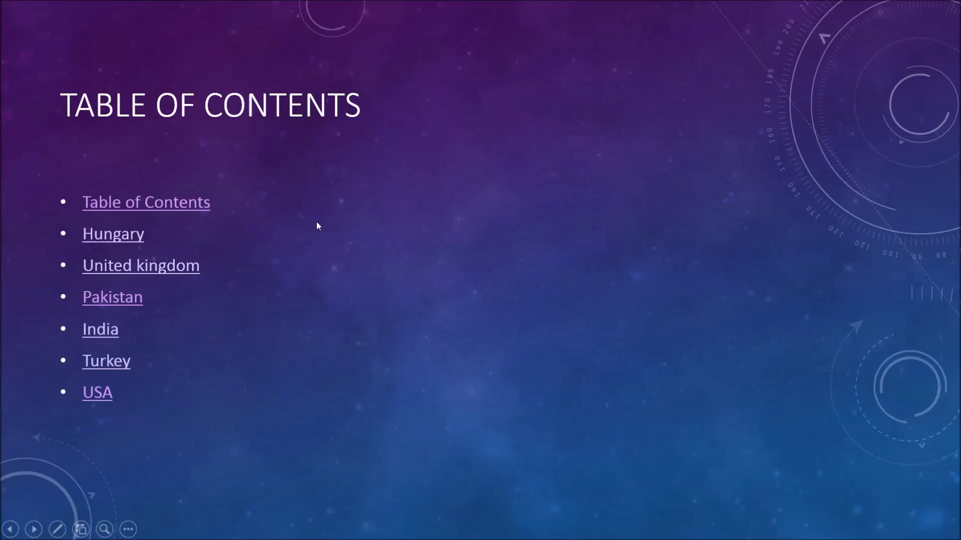
# Step: Test the India link and that slide's Home button, and exit the slide show
pyautogui.click(109, 329)
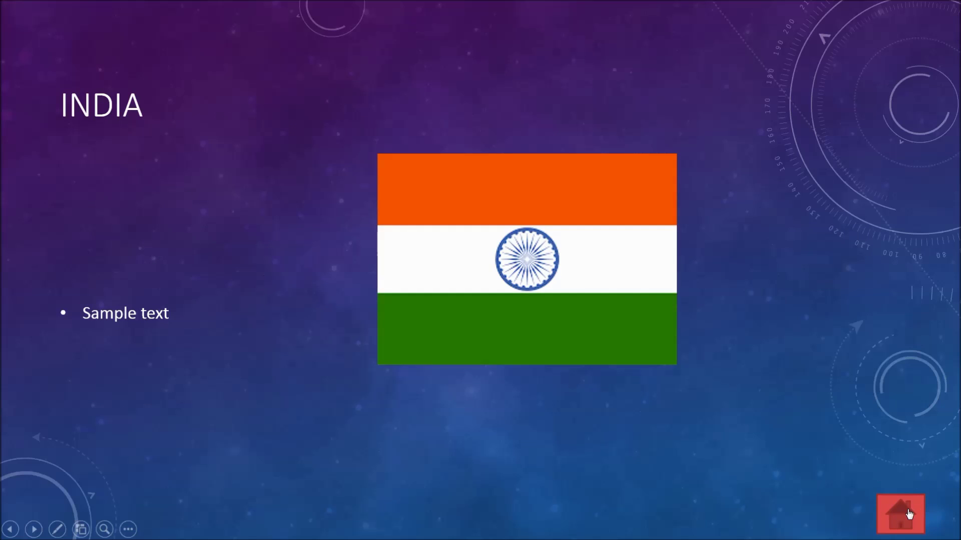
pyautogui.click(893, 503)
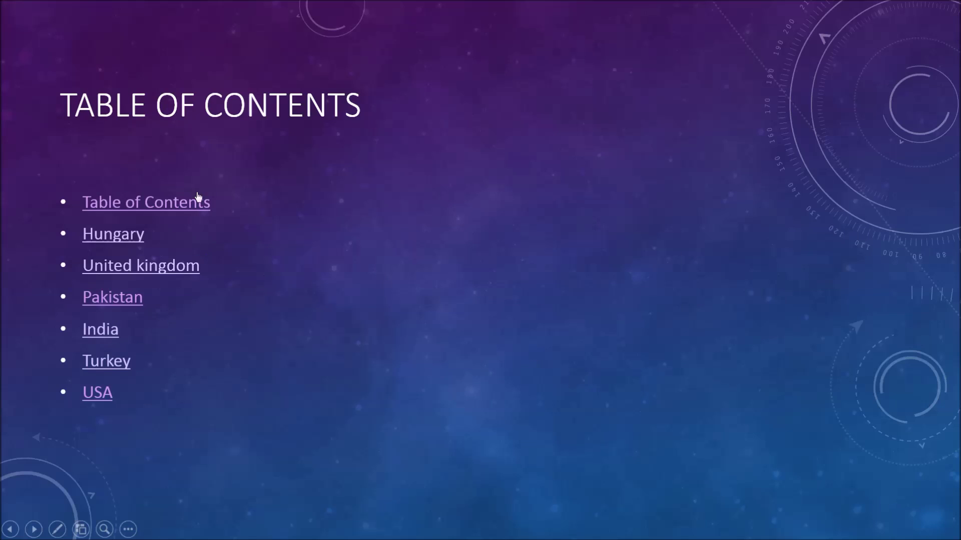
pyautogui.press('Escape')
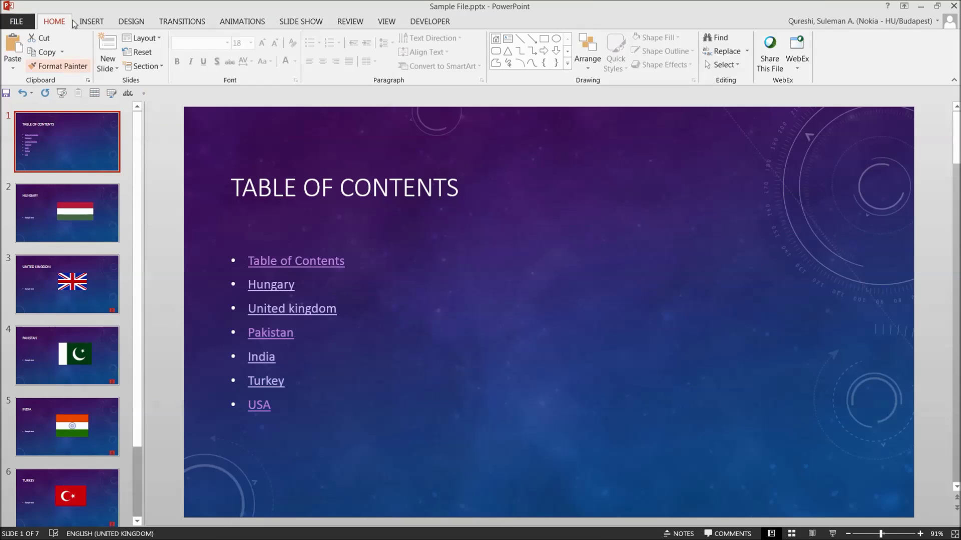
# Step: Open the ribbon customization options and make sure Developer is enabled among the main tabs
pyautogui.click(425, 21)
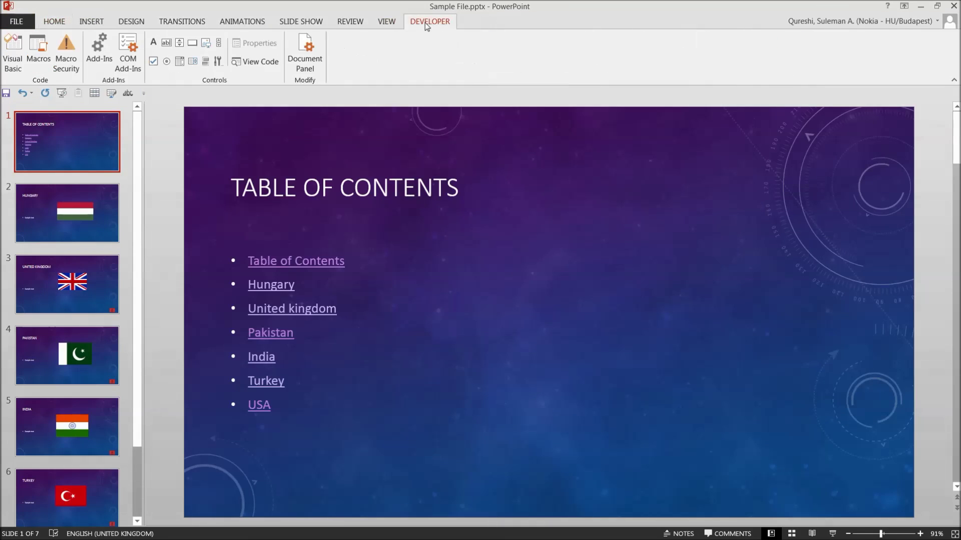
pyautogui.click(394, 23)
pyautogui.click(414, 22)
pyautogui.click(18, 22)
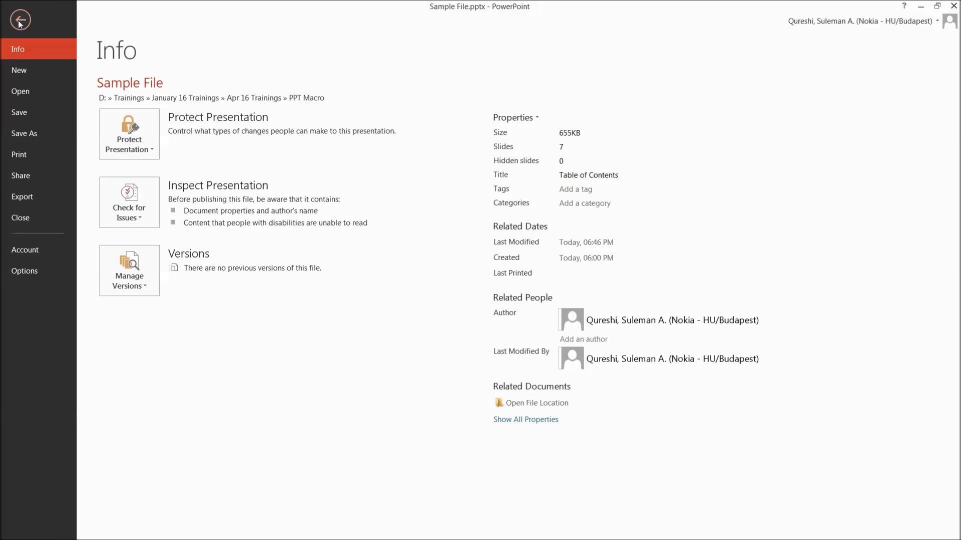
pyautogui.click(33, 272)
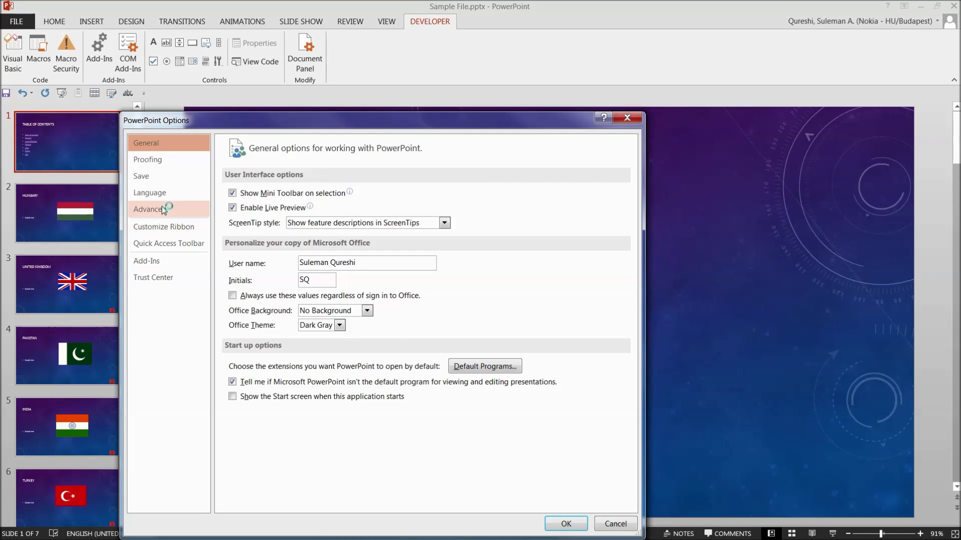
pyautogui.click(168, 243)
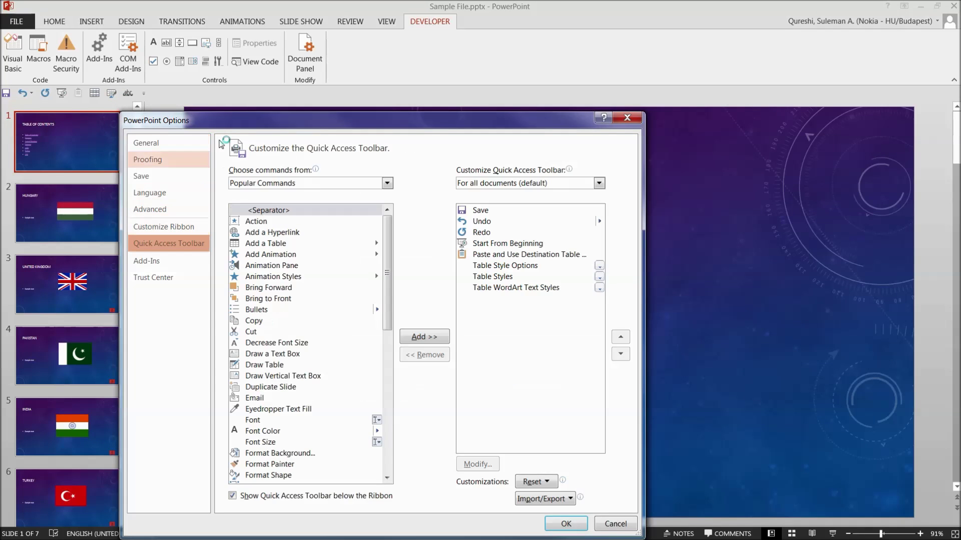
pyautogui.moveTo(233, 126); pyautogui.dragTo(288, 89)
pyautogui.click(213, 185)
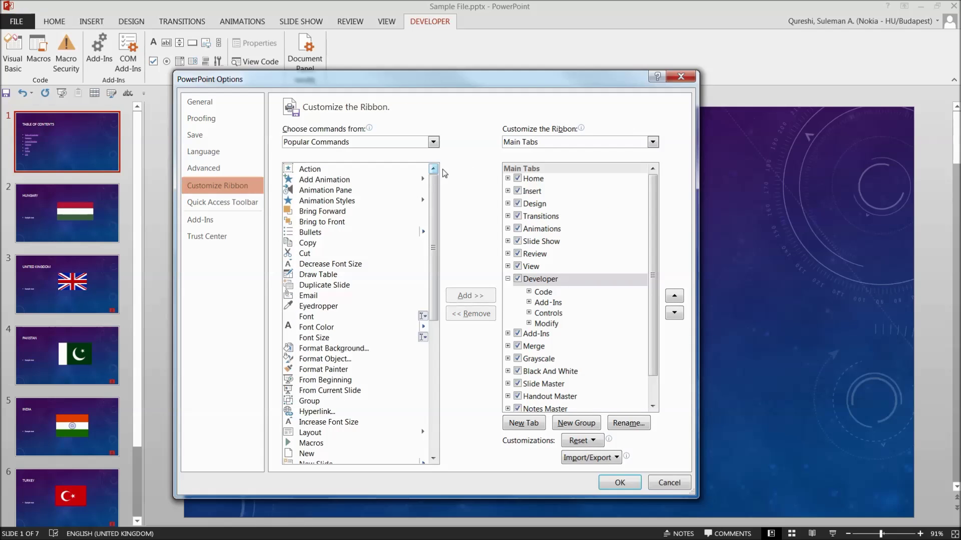
pyautogui.moveTo(652, 247)
pyautogui.mouseDown()
pyautogui.moveTo(653, 307)
pyautogui.moveTo(653, 247)
pyautogui.mouseUp()
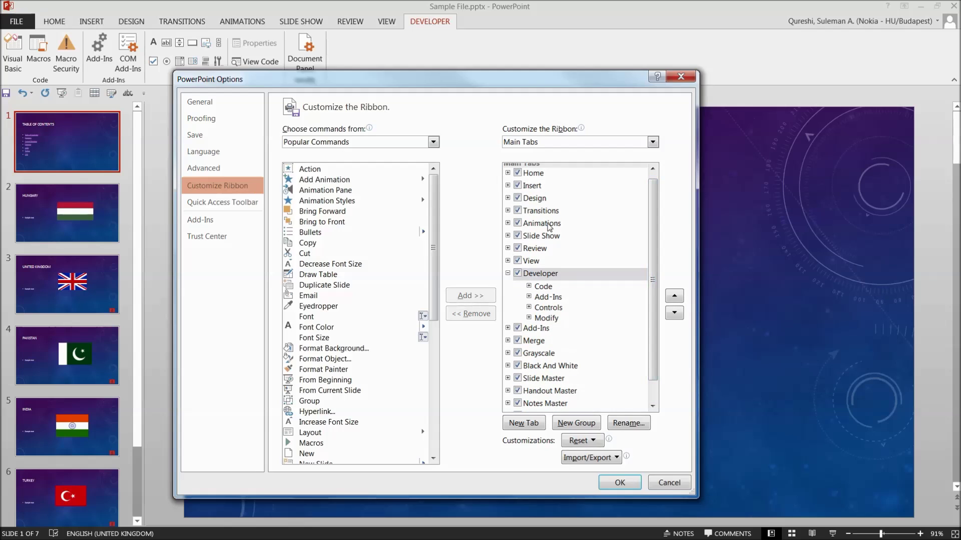
pyautogui.click(518, 274)
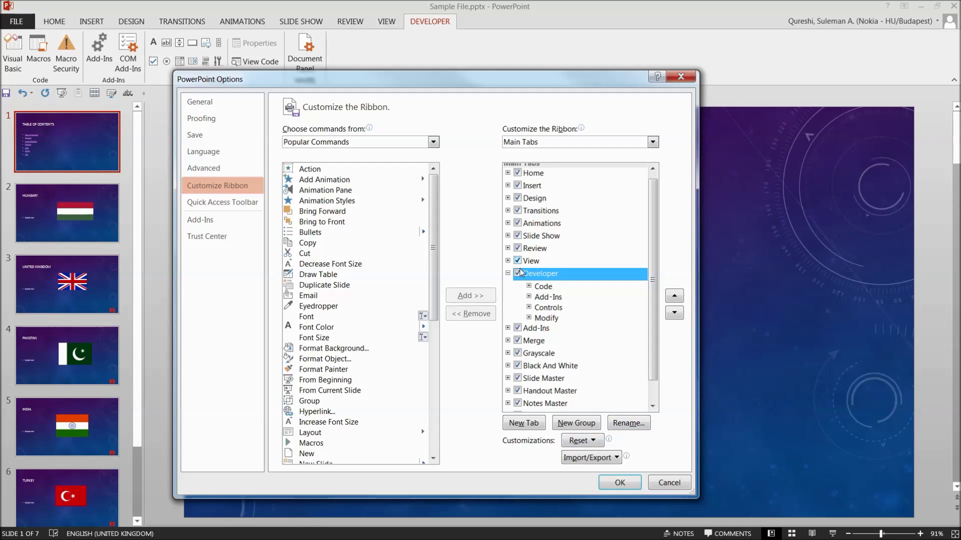
pyautogui.click(619, 482)
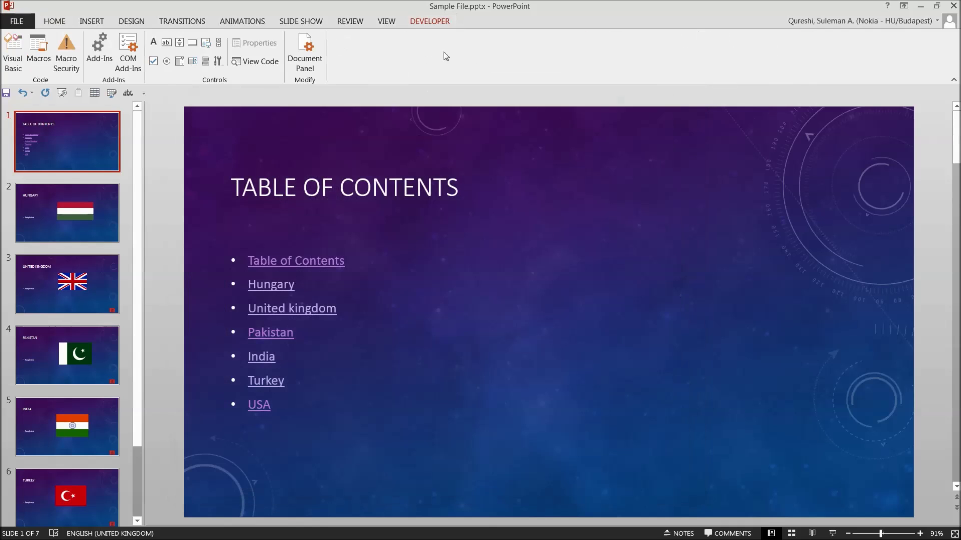
# Step: Look up the SQ_TOC_Writer macro stored in TOC Macro.pptm and close the macro list without running it
pyautogui.doubleClick(427, 22)
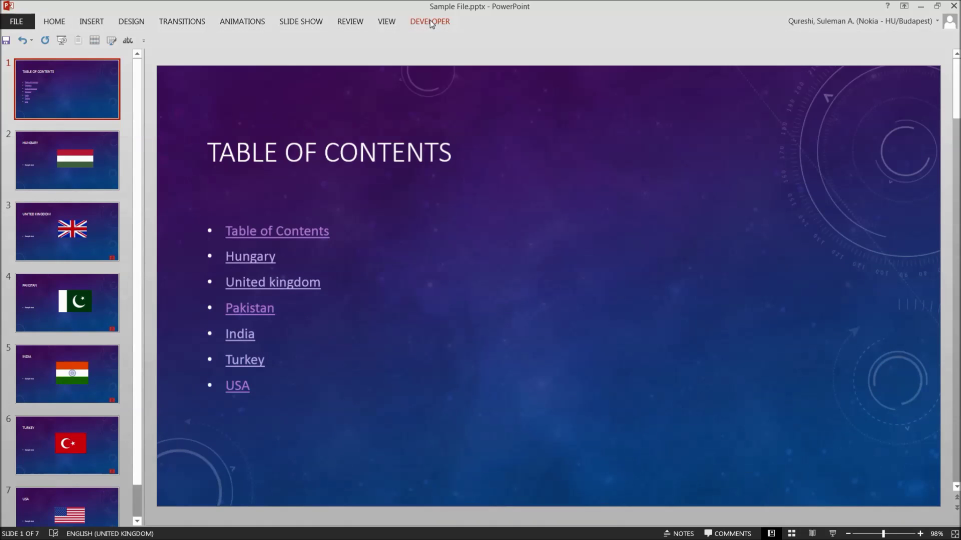
pyautogui.doubleClick(429, 22)
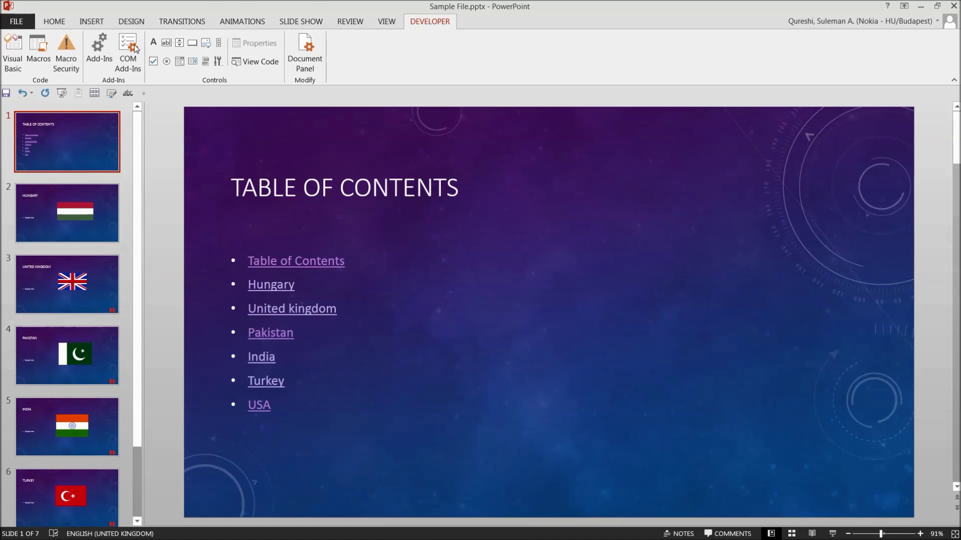
pyautogui.click(37, 58)
pyautogui.click(452, 340)
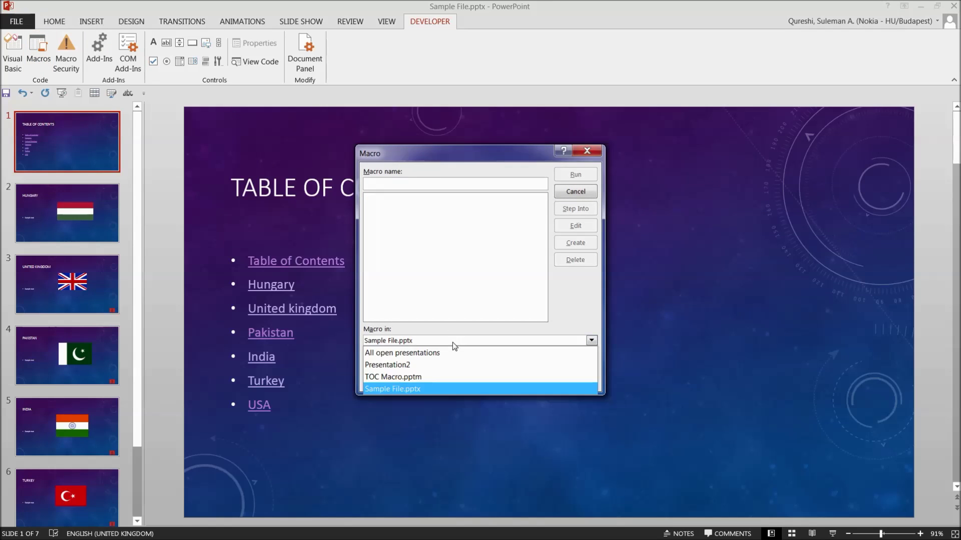
pyautogui.click(427, 376)
pyautogui.click(396, 199)
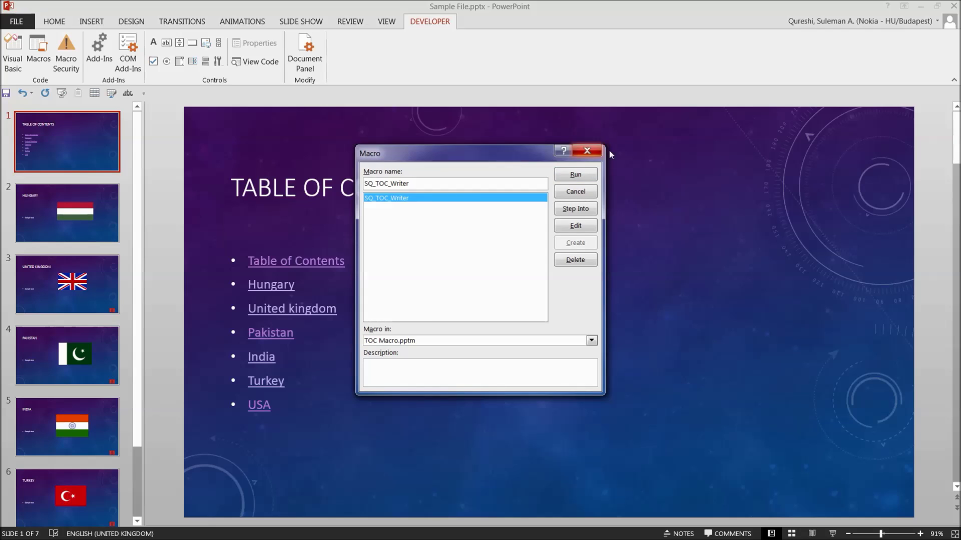
pyautogui.click(588, 150)
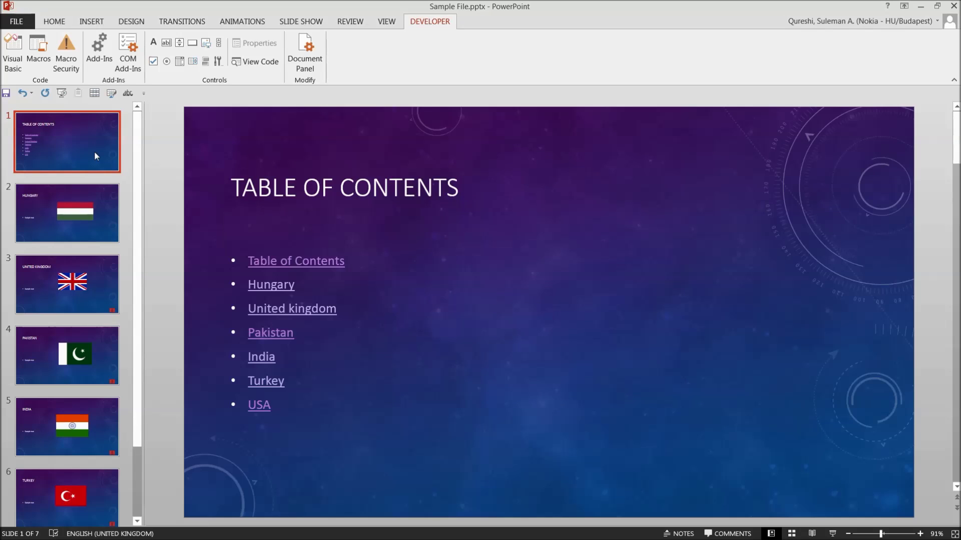
# Step: Delete the Table of Contents slide and regenerate it by running the SQ_TOC_Writer macro from TOC Macro.pptm
pyautogui.press('Delete')
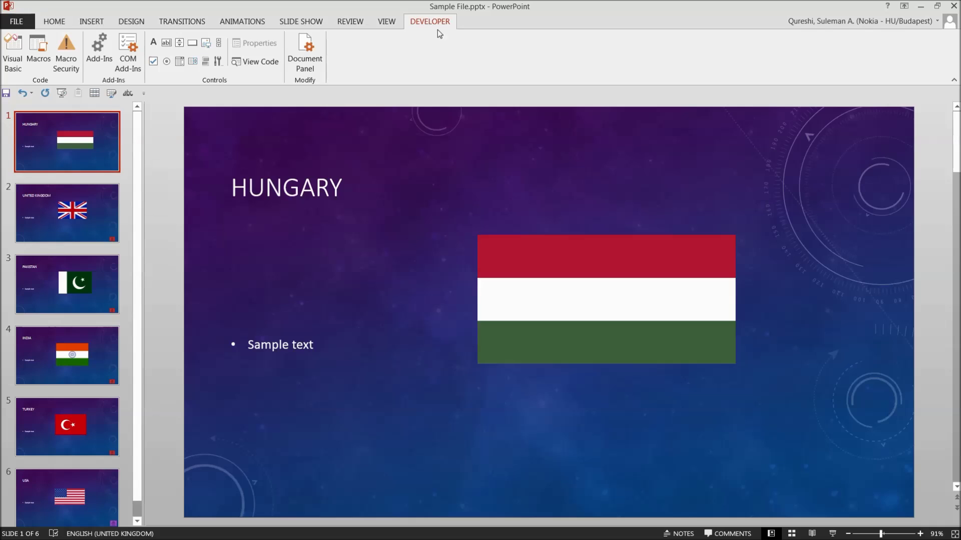
pyautogui.click(38, 53)
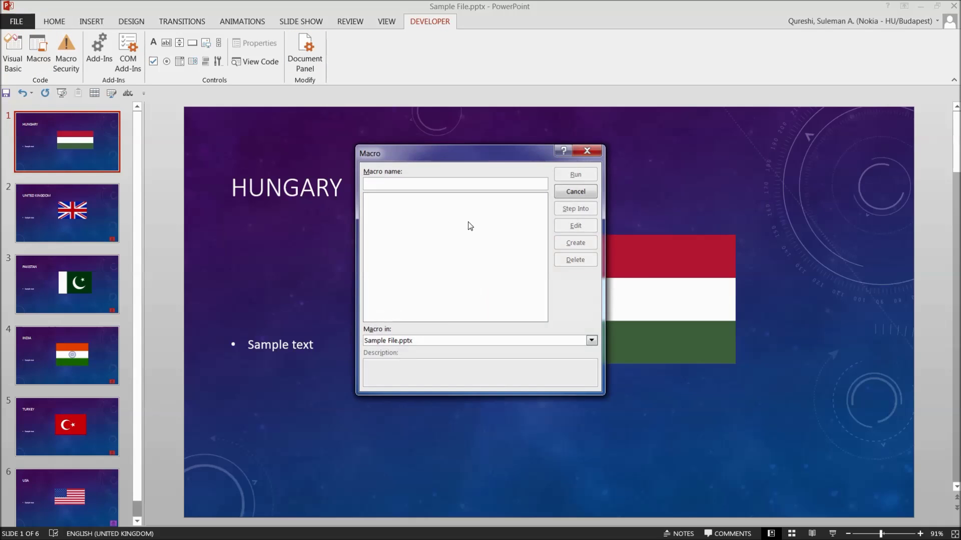
pyautogui.click(440, 340)
pyautogui.click(429, 374)
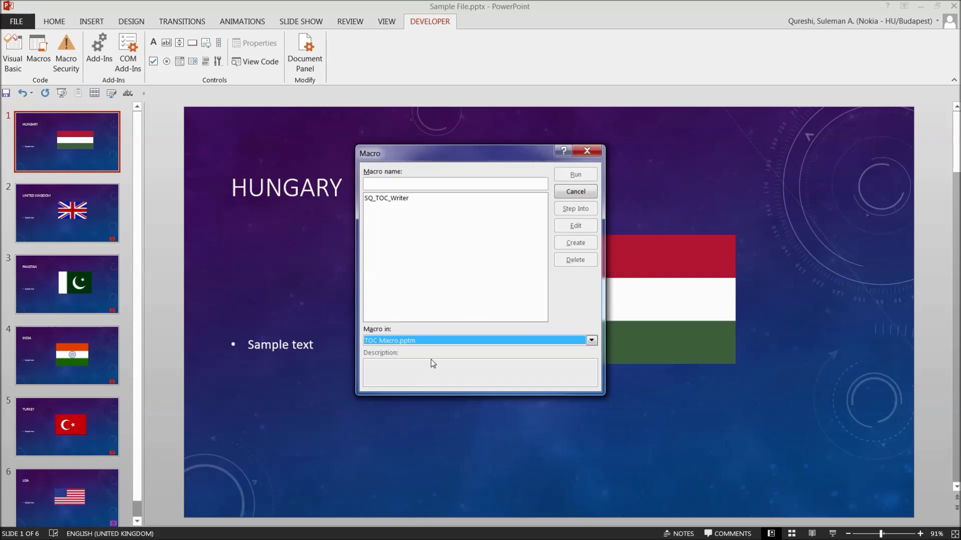
pyautogui.click(401, 200)
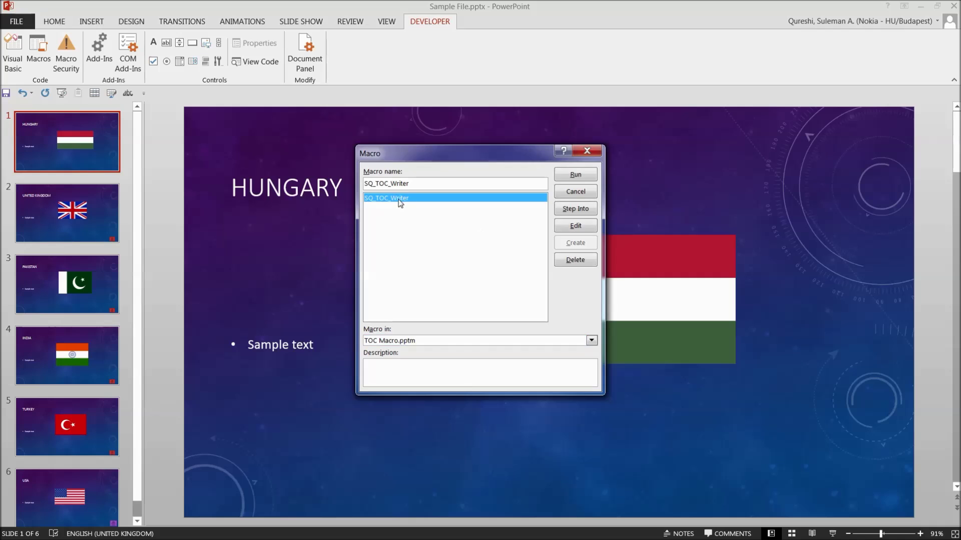
pyautogui.click(571, 174)
pyautogui.click(40, 146)
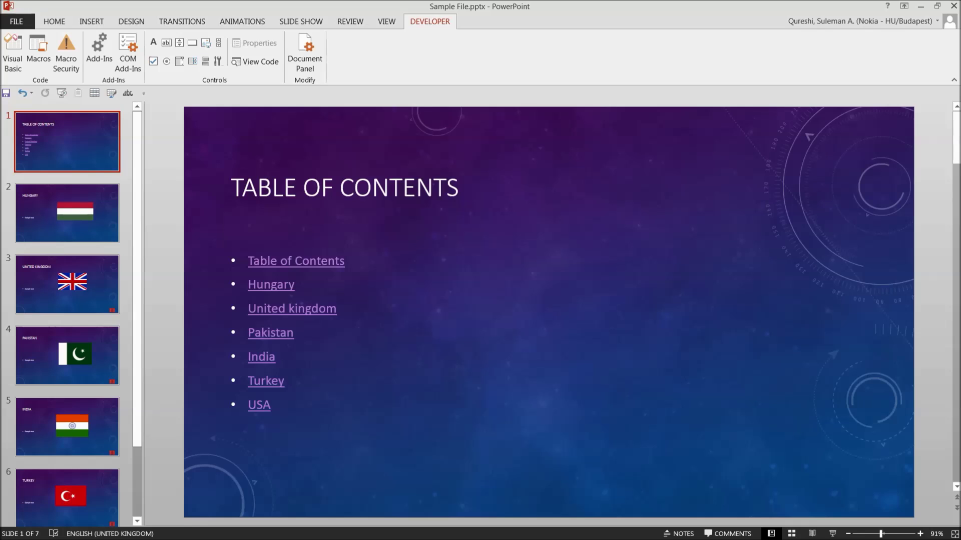
# Step: Switch to a blank Word document, enter the line "Title 1" and paste four more copies of it below
pyautogui.hotkey('alt', 'F11')
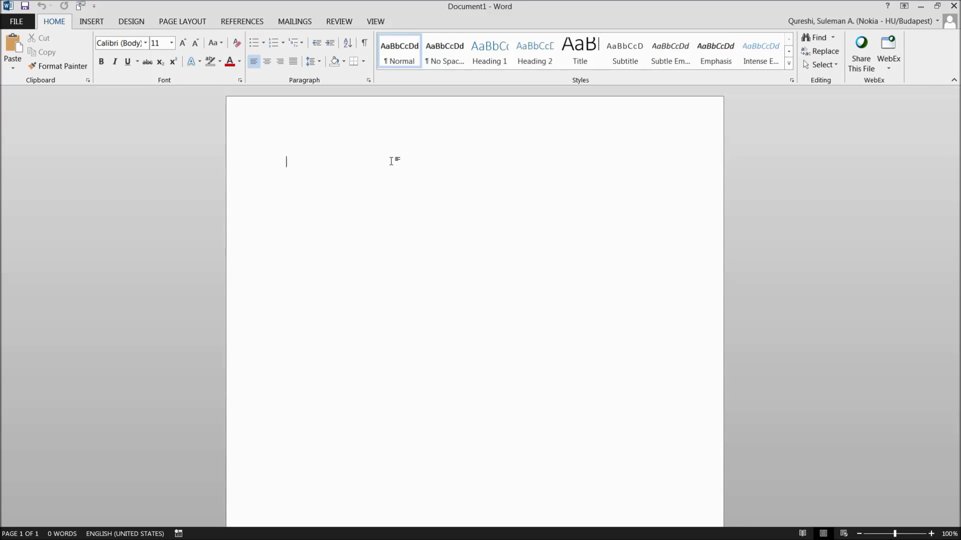
pyautogui.write('Title')
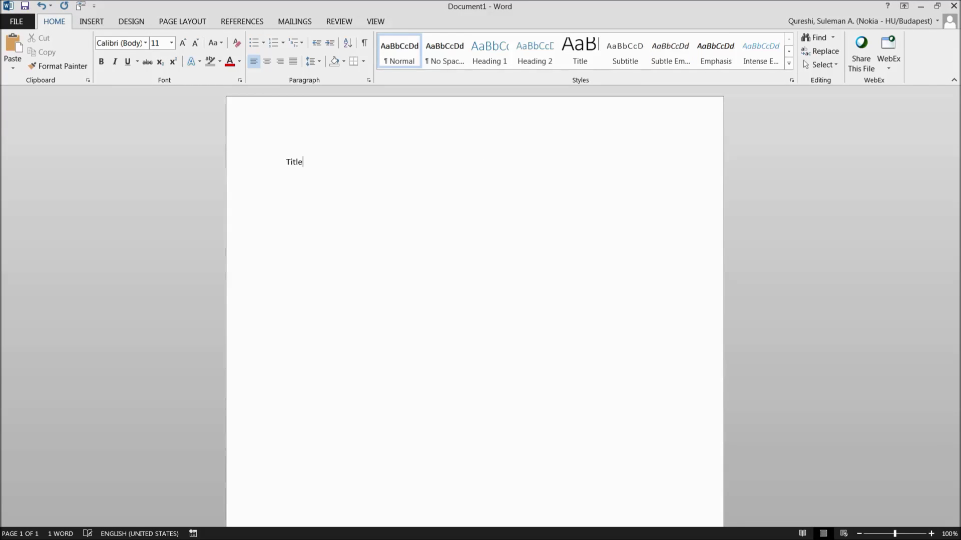
pyautogui.write(' 1')
pyautogui.press('Return')
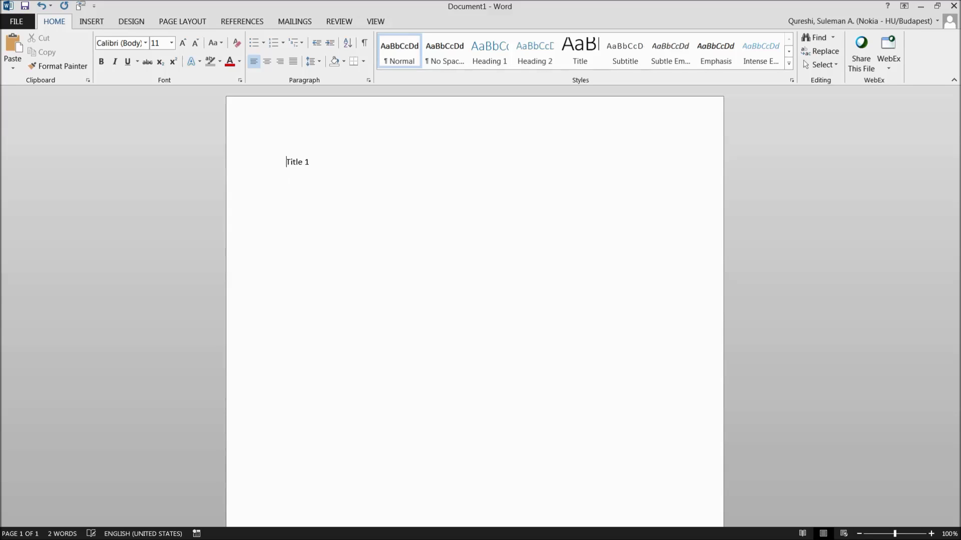
pyautogui.hotkey('shift', 'Down')
pyautogui.hotkey('ctrl', 'c')
pyautogui.press('Right')
pyautogui.hotkey('ctrl', 'v')
pyautogui.hotkey('ctrl', 'v')
pyautogui.hotkey('ctrl', 'v')
pyautogui.hotkey('ctrl', 'v')
# Step: Add the line "Sample text" under the first Title 1, followed by a blank line
pyautogui.press('Up')
pyautogui.press('Up')
pyautogui.press('Up')
pyautogui.press('Up')
pyautogui.press('Return')
pyautogui.write('Sam')
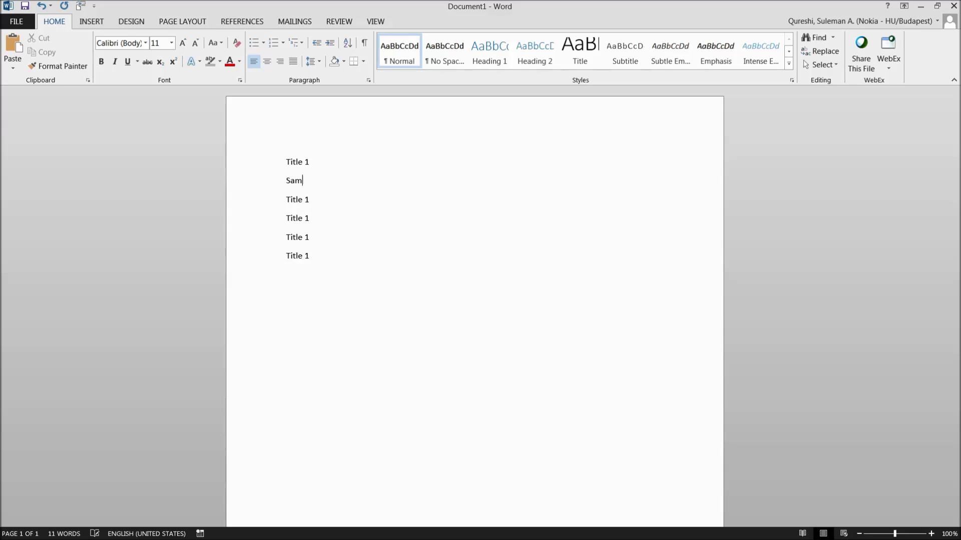
pyautogui.write('ple text')
pyautogui.press('Return')
# Step: Copy the Sample text line and paste it under the second Title 1, with a blank line after it
pyautogui.hotkey('shift', 'Up')
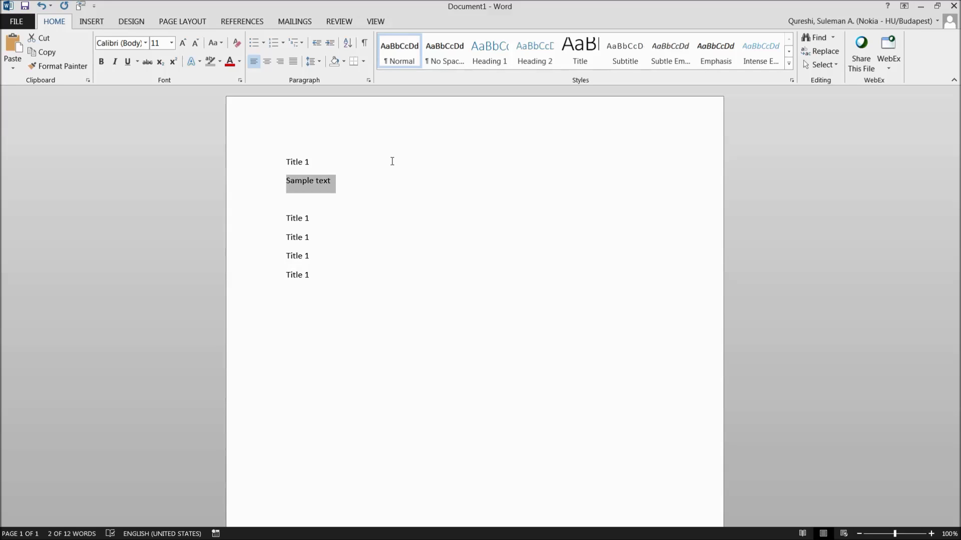
pyautogui.press('Down')
pyautogui.press('Down')
pyautogui.press('Return')
pyautogui.press('Up')
pyautogui.press('Up')
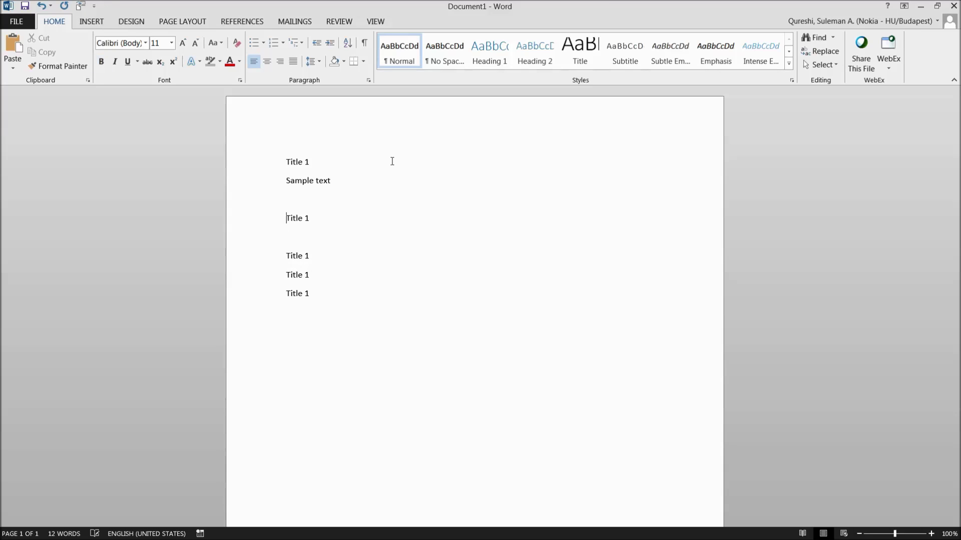
pyautogui.hotkey('ctrl', 'v')
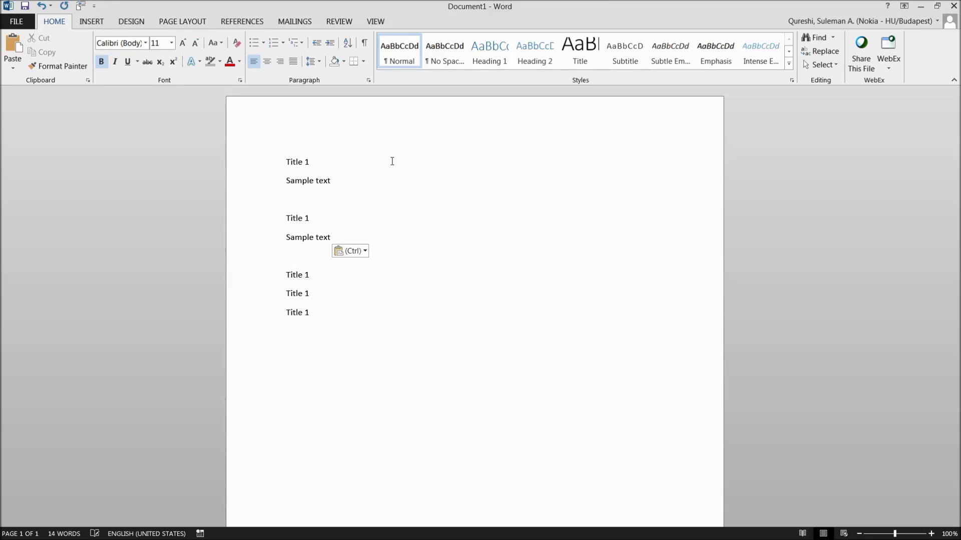
# Step: Paste the Sample text line under the remaining three titles and remove the surplus blank line above the third title
pyautogui.press('Return')
pyautogui.press('Down')
pyautogui.press('Return')
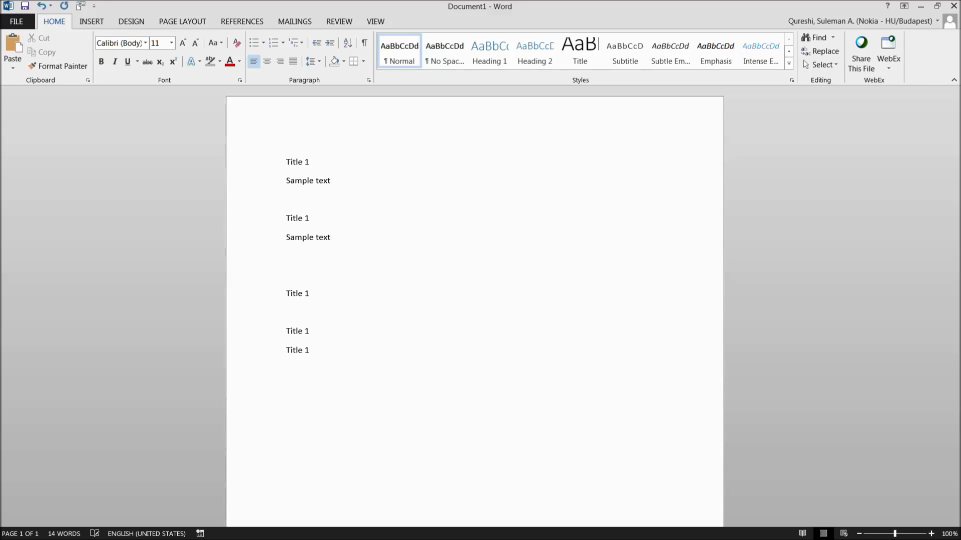
pyautogui.hotkey('ctrl', 'v')
pyautogui.press('Return')
pyautogui.hotkey('ctrl', 'v')
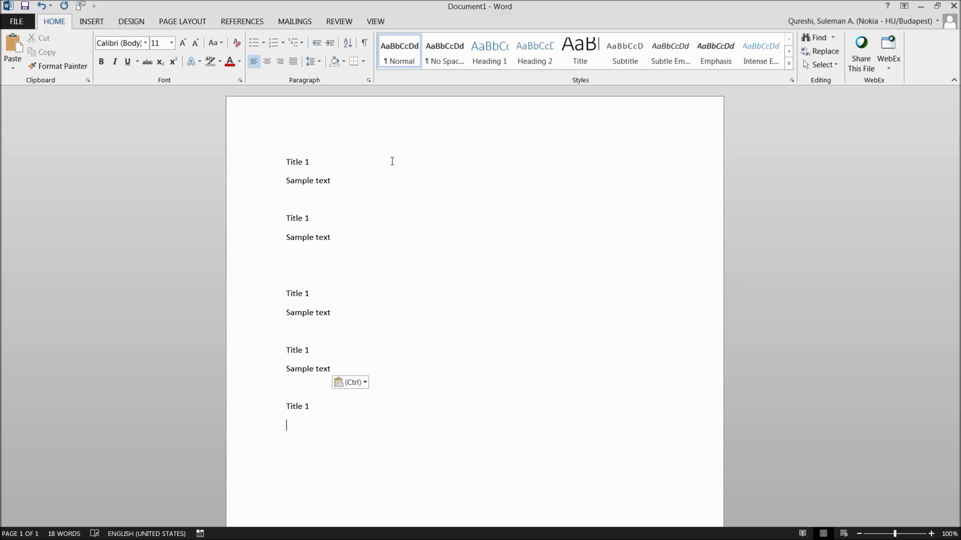
pyautogui.hotkey('ctrl', 'v')
pyautogui.click(335, 267)
pyautogui.press('BackSpace')
# Step: Insert a page break before the first Title 1 to leave the first page empty
pyautogui.click(271, 160)
pyautogui.click(290, 161)
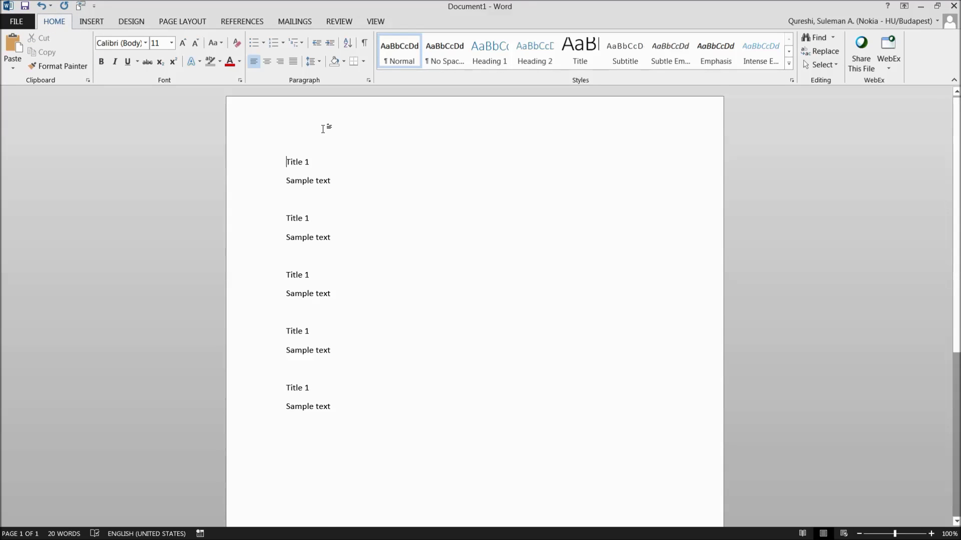
pyautogui.hotkey('ctrl', 'Return')
# Step: Apply the Heading 1 style to all five Title 1 lines
pyautogui.scroll(-3, 399, 202)
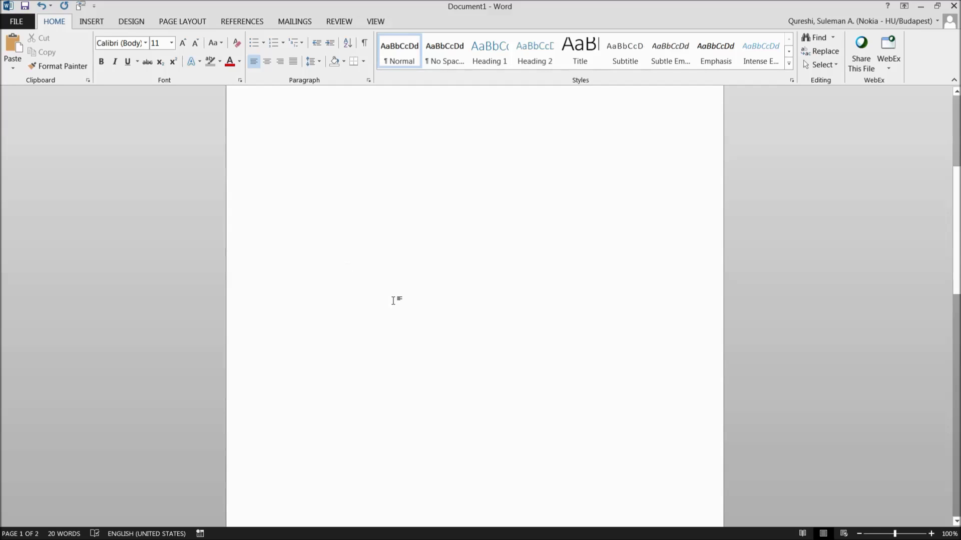
pyautogui.scroll(-8, 393, 301)
pyautogui.moveTo(283, 181); pyautogui.dragTo(344, 185)
pyautogui.keyDown('ctrl'); pyautogui.click(281, 240); pyautogui.keyUp('ctrl')
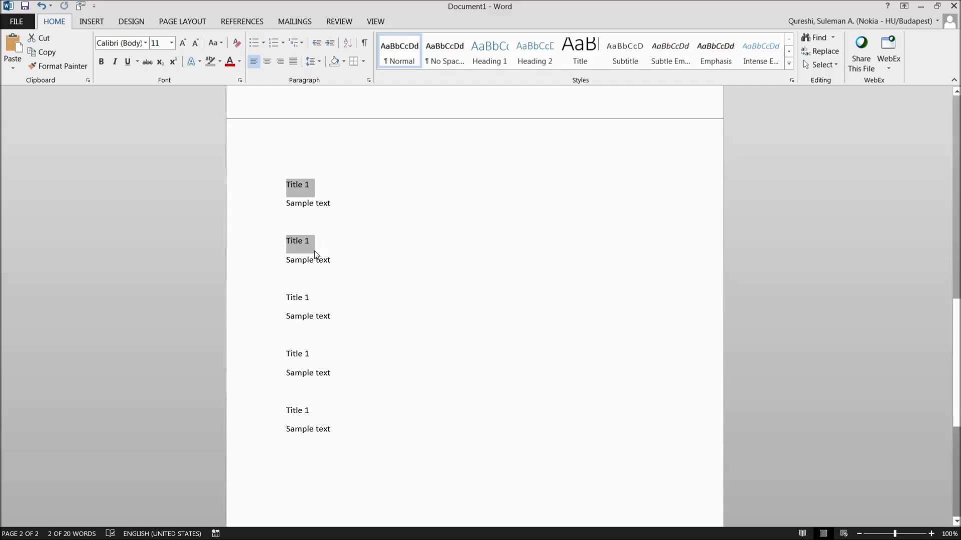
pyautogui.keyDown('ctrl'); pyautogui.click(284, 303); pyautogui.keyUp('ctrl')
pyautogui.keyDown('ctrl'); pyautogui.click(295, 357); pyautogui.keyUp('ctrl')
pyautogui.keyDown('ctrl'); pyautogui.click(271, 413); pyautogui.keyUp('ctrl')
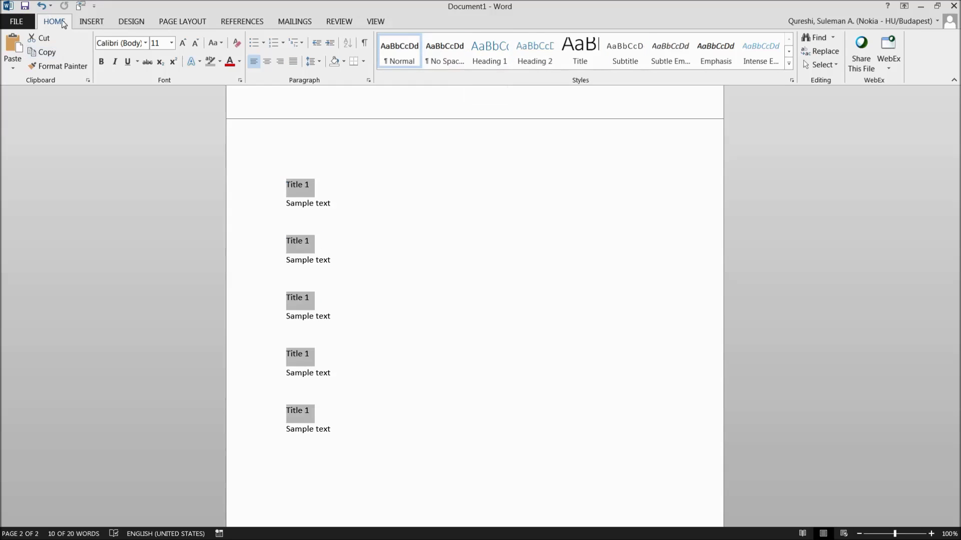
pyautogui.click(501, 51)
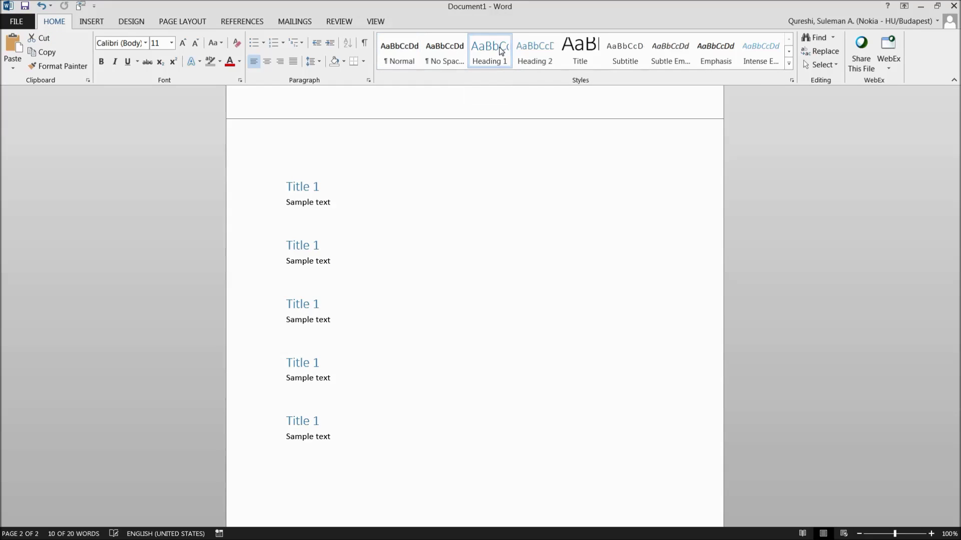
pyautogui.click(444, 340)
# Step: Insert page breaks between the sections so that each Title 1 heading starts on its own page
pyautogui.scroll(10, 364, 266)
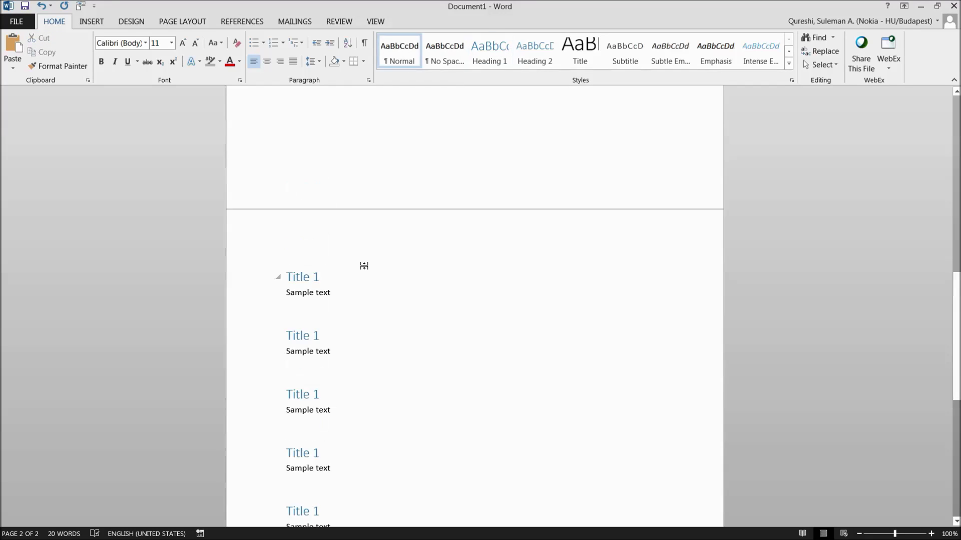
pyautogui.scroll(-7, 412, 307)
pyautogui.scroll(-4, 334, 345)
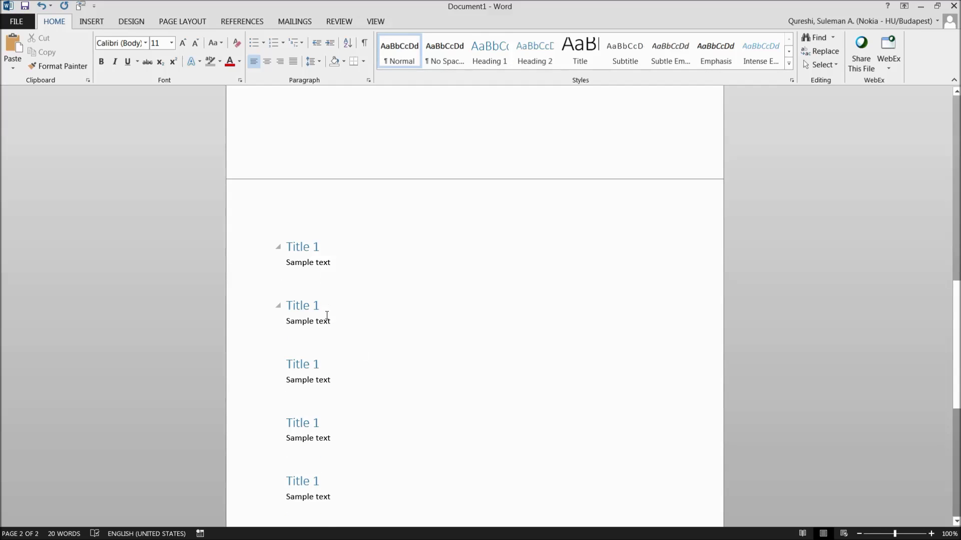
pyautogui.scroll(8, 331, 280)
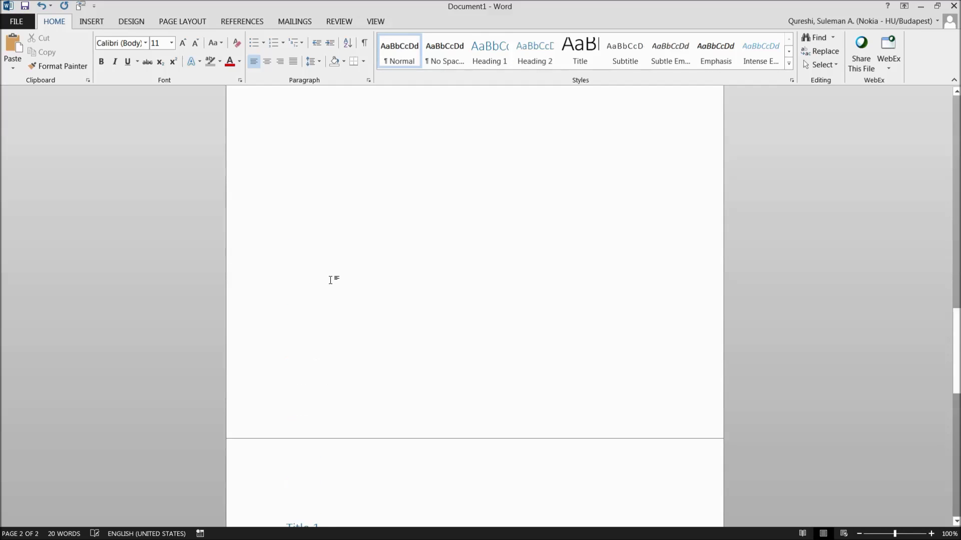
pyautogui.scroll(-9, 330, 280)
pyautogui.click(309, 257)
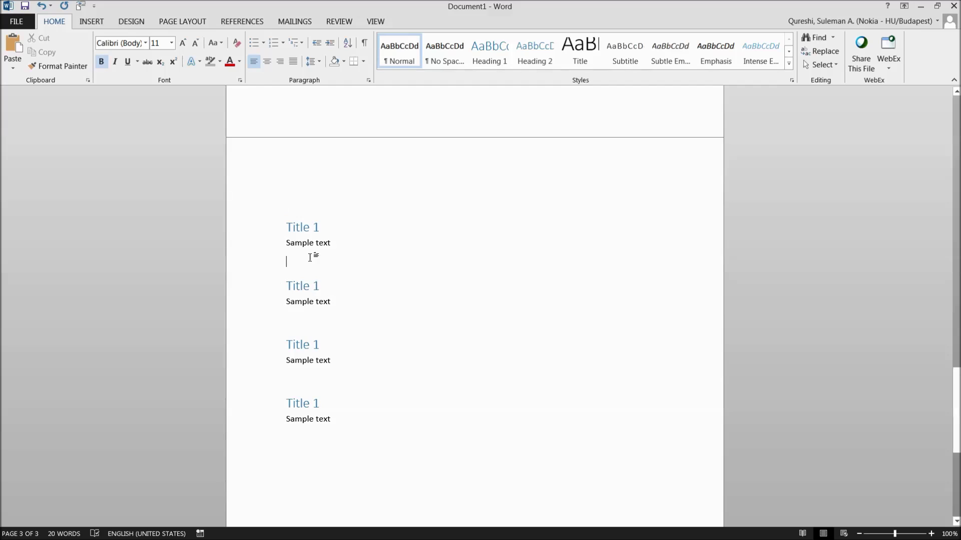
pyautogui.hotkey('ctrl', 'Return')
pyautogui.scroll(-7, 403, 249)
pyautogui.click(337, 339)
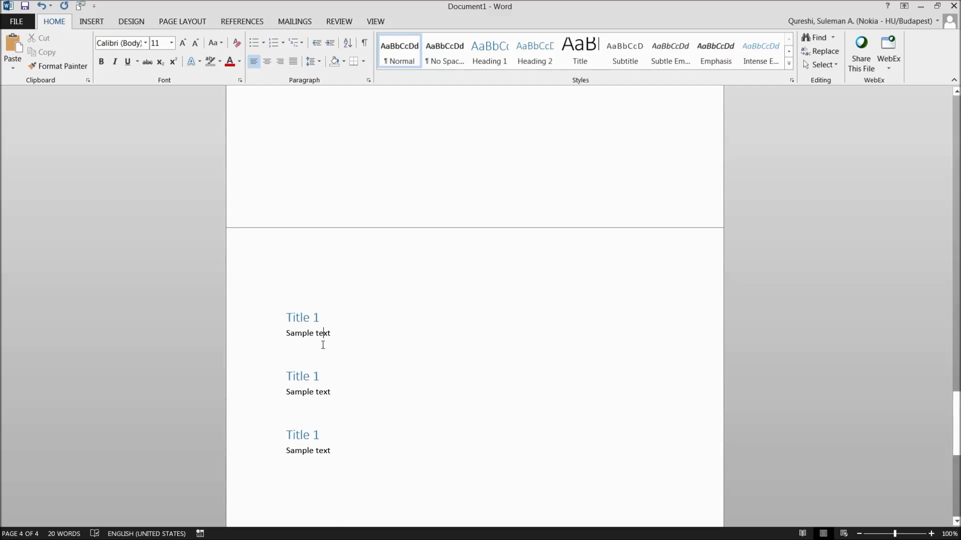
pyautogui.scroll(5, 323, 345)
pyautogui.scroll(-7, 321, 344)
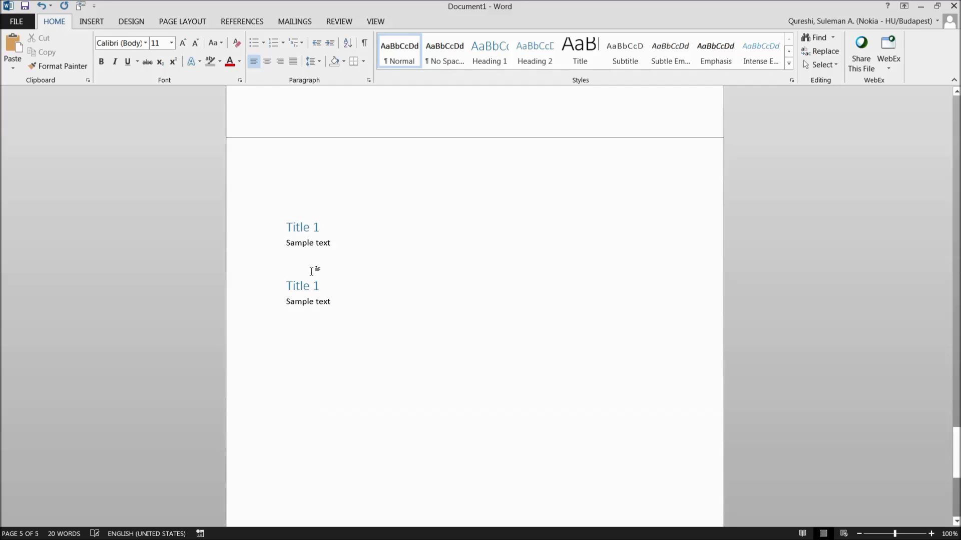
pyautogui.hotkey('ctrl', 'Return')
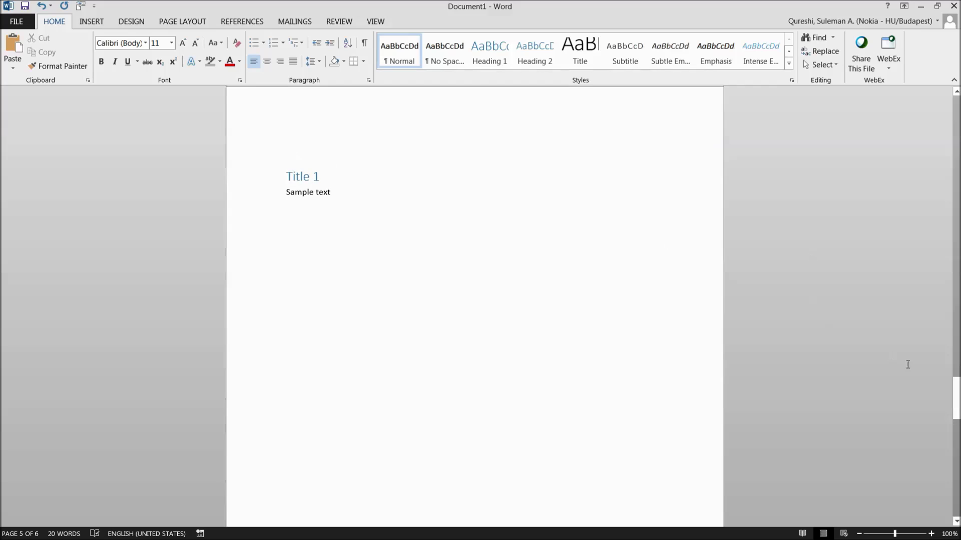
# Step: Insert an Automatic Table 1 table of contents ahead of the first Title 1 heading
pyautogui.scroll(-15, 940, 179)
pyautogui.click(382, 167)
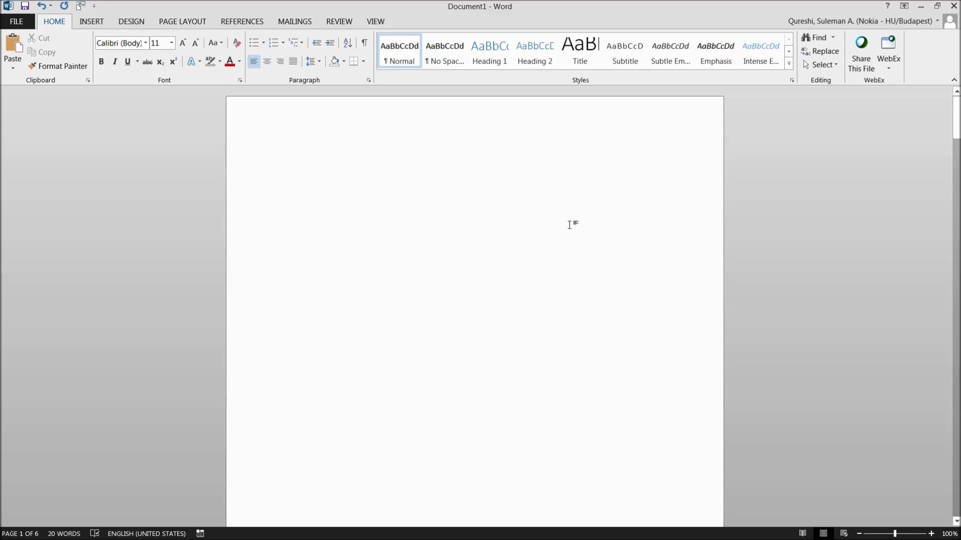
pyautogui.click(240, 22)
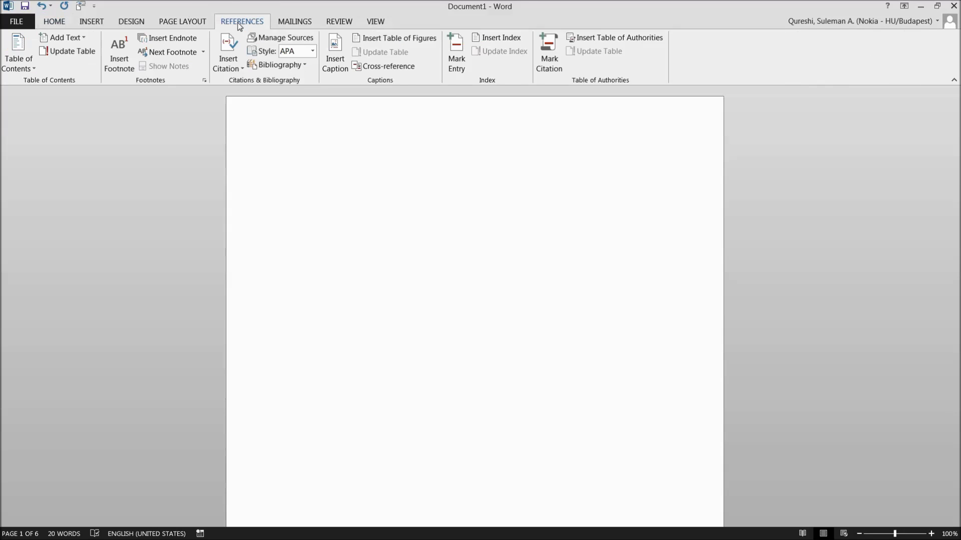
pyautogui.click(27, 70)
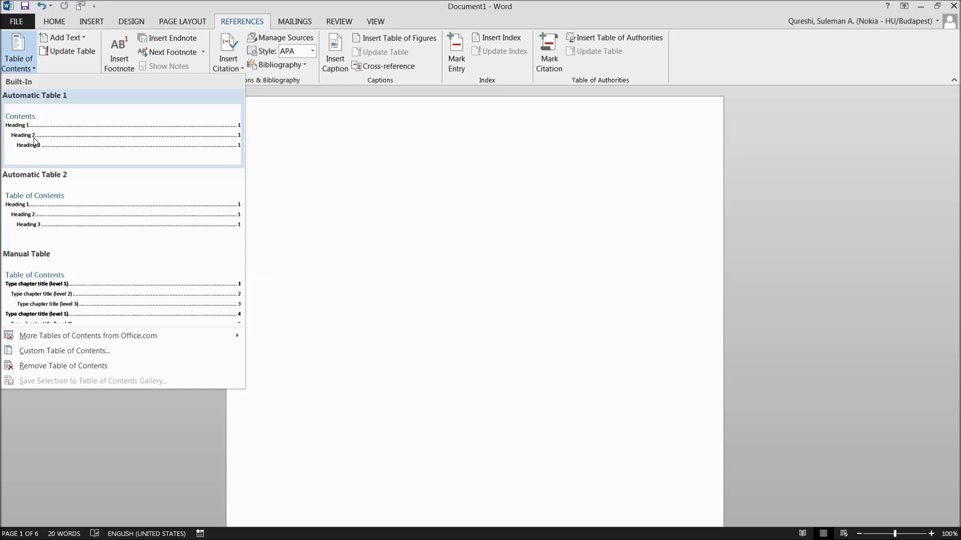
pyautogui.click(34, 141)
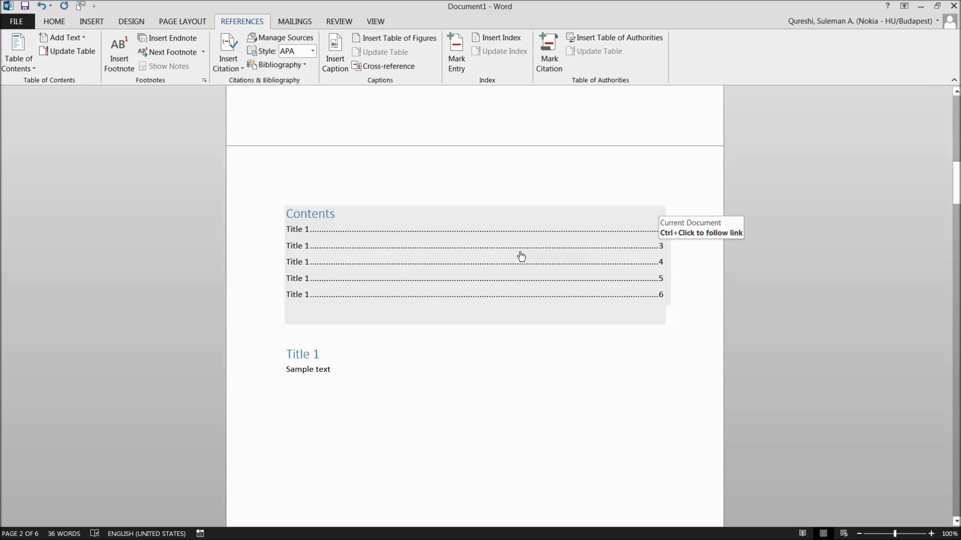
# Step: Insert a page break after the table of contents so that the first Title 1 section starts on a new page
pyautogui.hotkey('ctrl', 'Return')
pyautogui.scroll(3, 305, 177)
pyautogui.scroll(6, 306, 177)
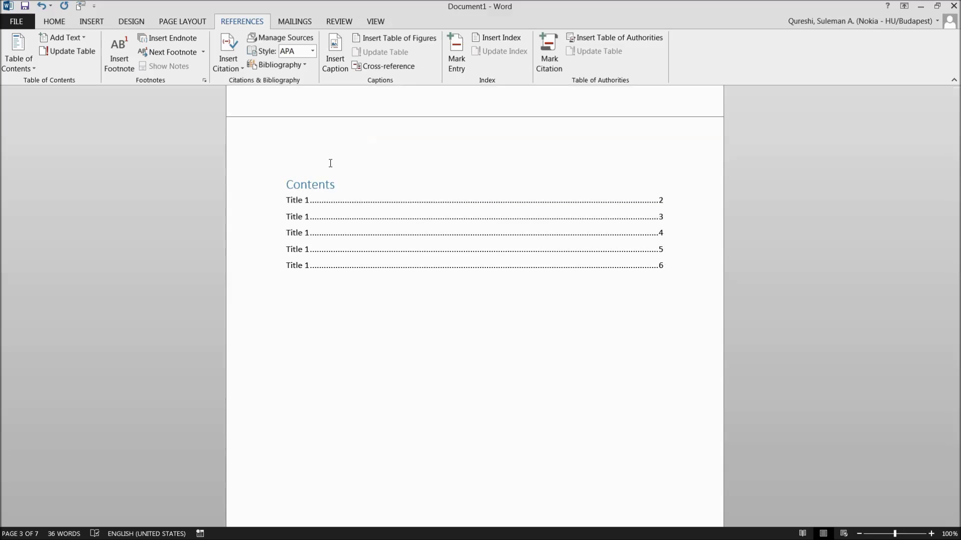
pyautogui.scroll(10, 358, 220)
pyautogui.scroll(-10, 401, 265)
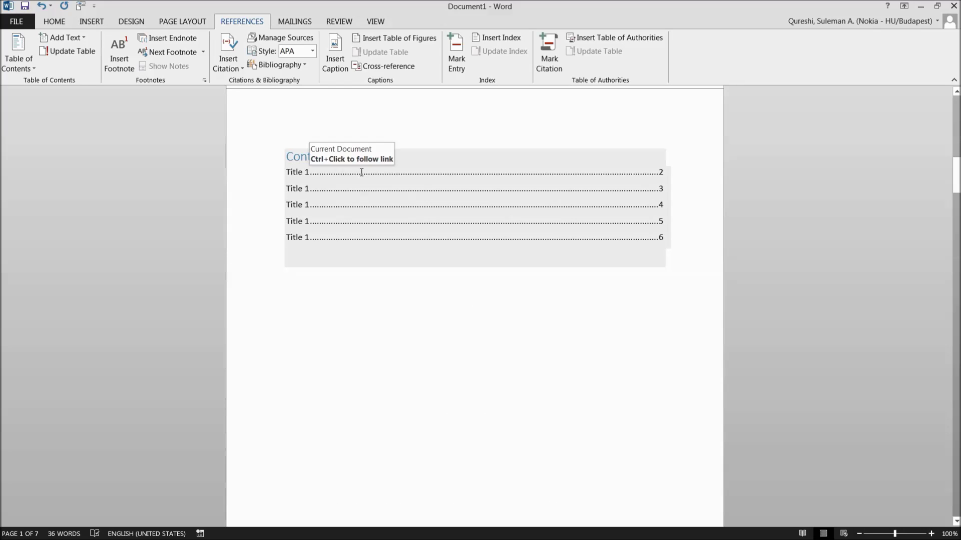
# Step: Test the link of the second Title 1 entry in the table of contents
pyautogui.press('ctrl')
pyautogui.press('ctrl')
pyautogui.press('ctrl')
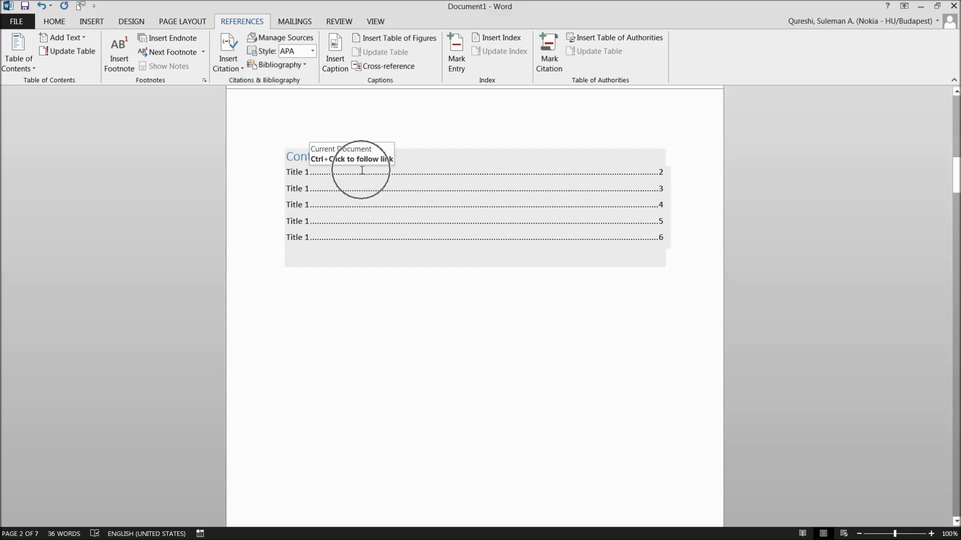
pyautogui.press('ctrl')
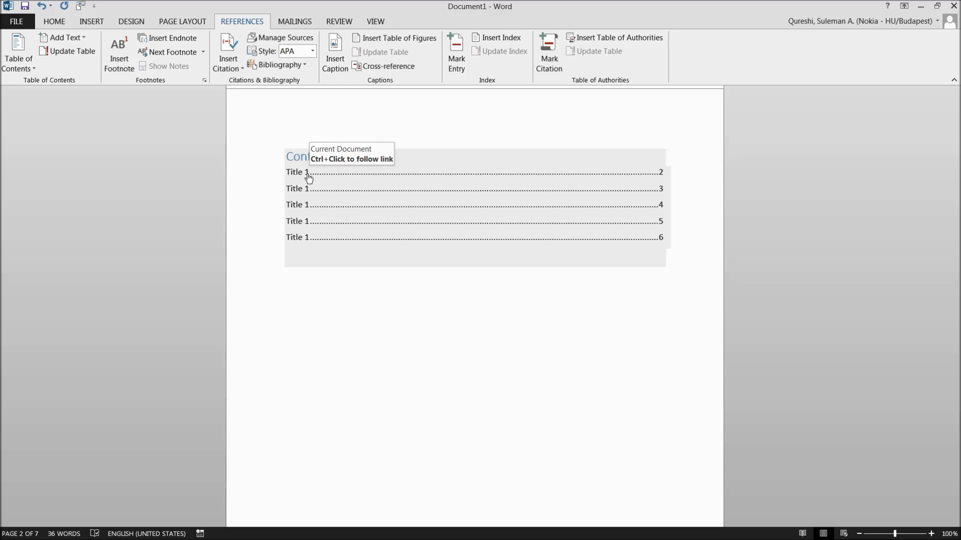
pyautogui.press('ctrl')
pyautogui.press('ctrl')
pyautogui.press('ctrl')
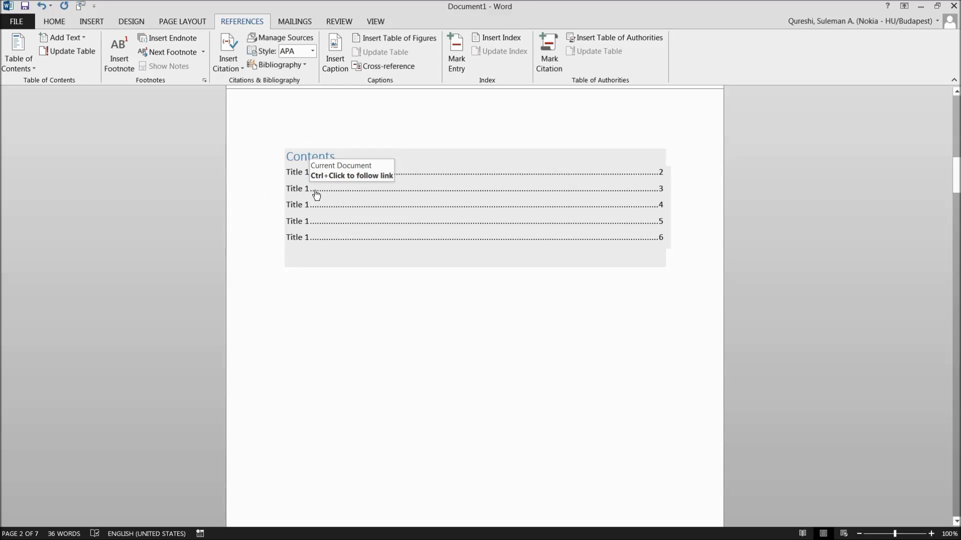
pyautogui.keyDown('ctrl'); pyautogui.click(316, 191); pyautogui.keyUp('ctrl')
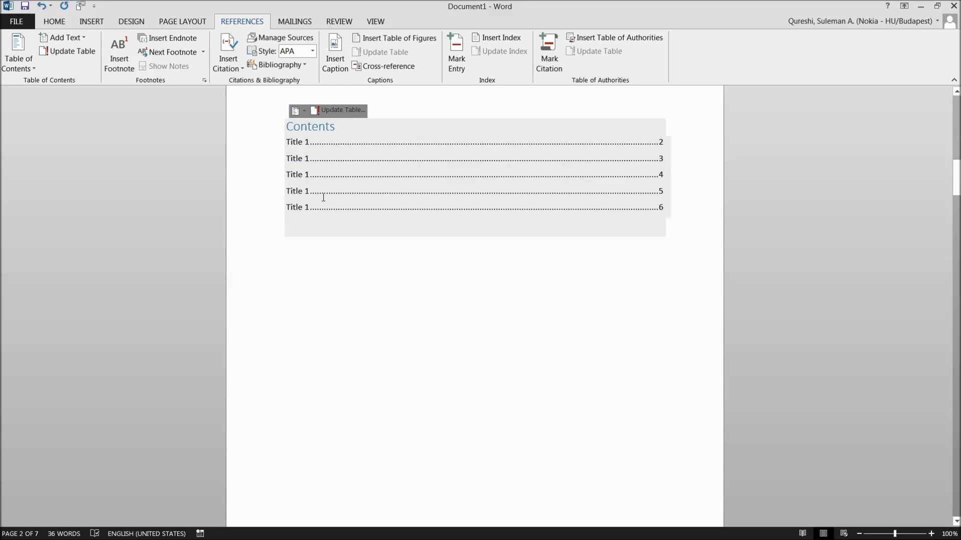
# Step: Rename the second, third and fourth section headings as Title 2, Title 4 and Title 5
pyautogui.scroll(-15, 475, 313)
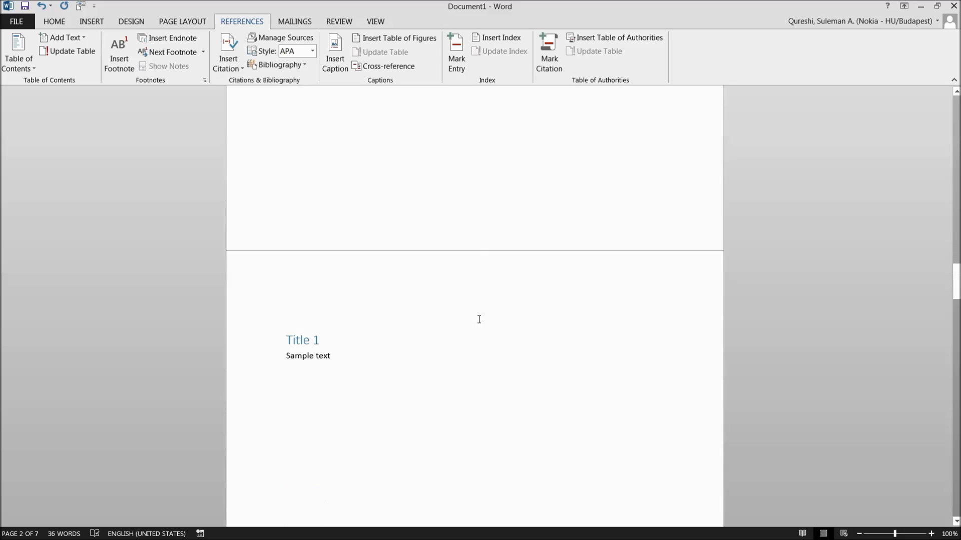
pyautogui.scroll(-20, 428, 153)
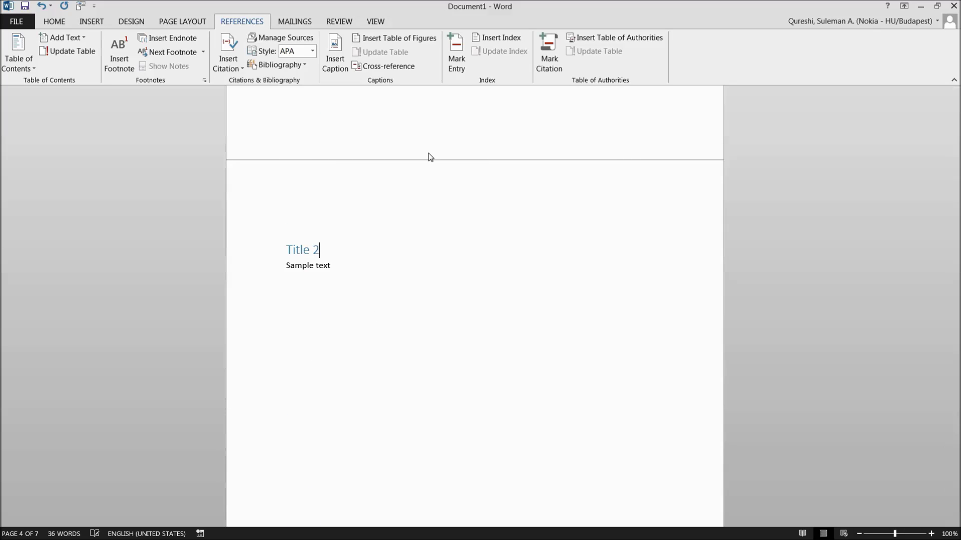
pyautogui.scroll(-10, 320, 315)
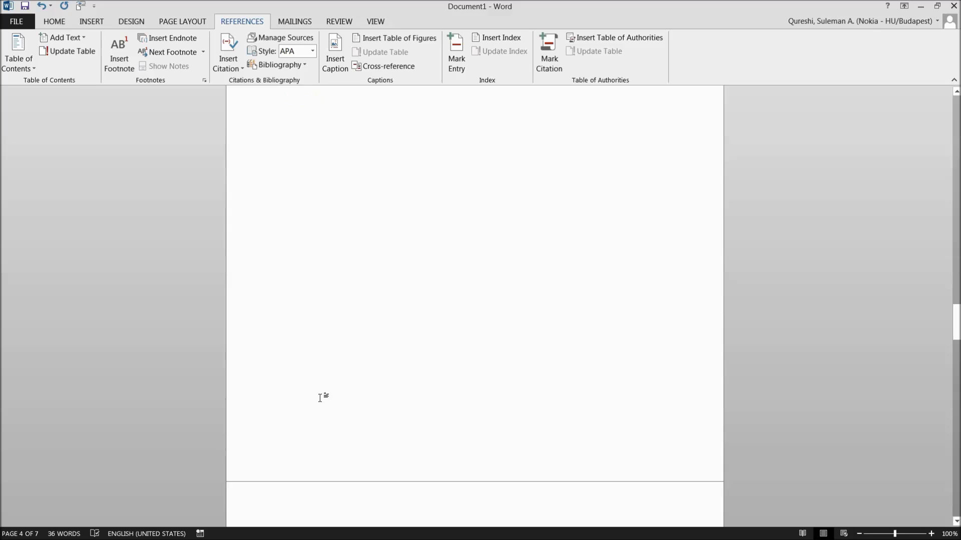
pyautogui.scroll(-3, 325, 384)
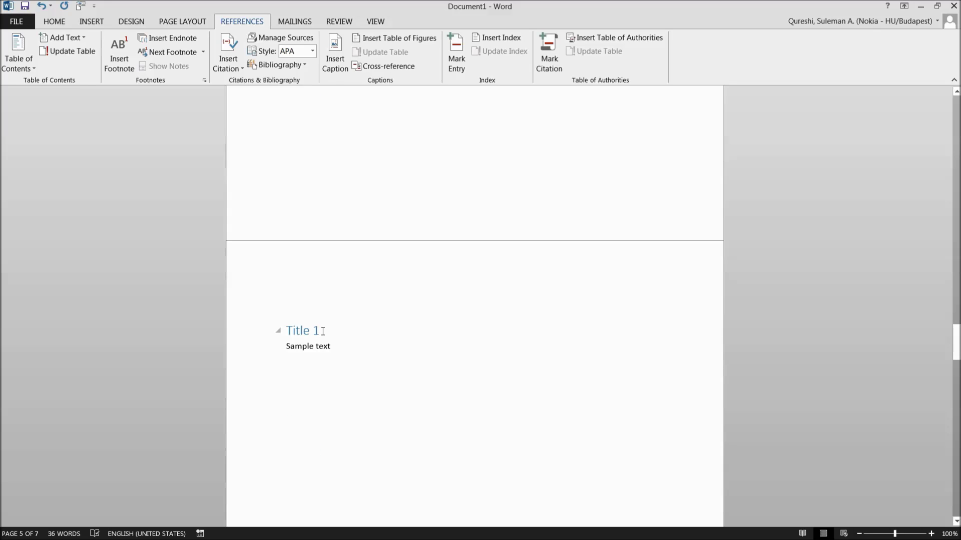
pyautogui.click(323, 331)
pyautogui.press('BackSpace')
pyautogui.write('4')
pyautogui.scroll(-15, 367, 371)
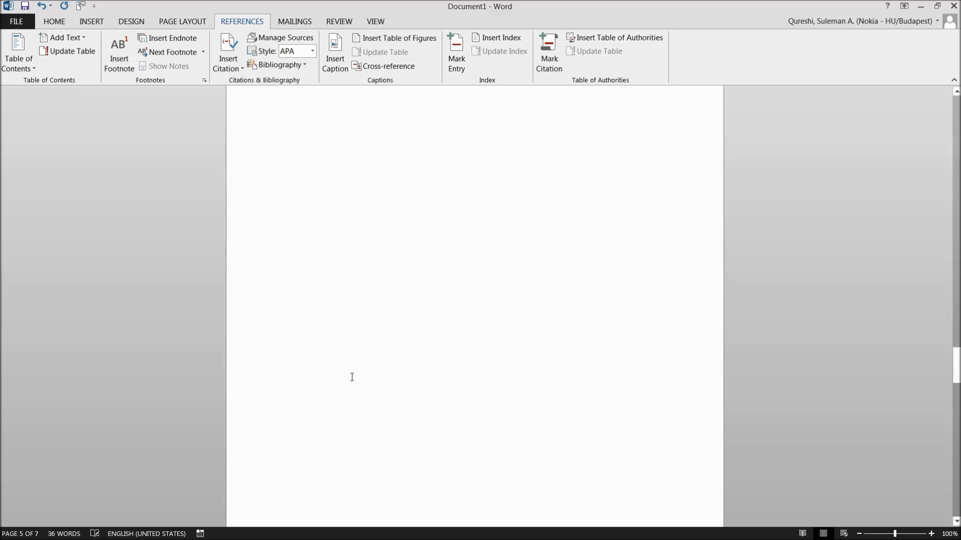
pyautogui.press('BackSpace')
pyautogui.write('5')
# Step: Update the entire table of contents to match the renamed headings and current page numbers
pyautogui.moveTo(948, 401); pyautogui.dragTo(934, 175)
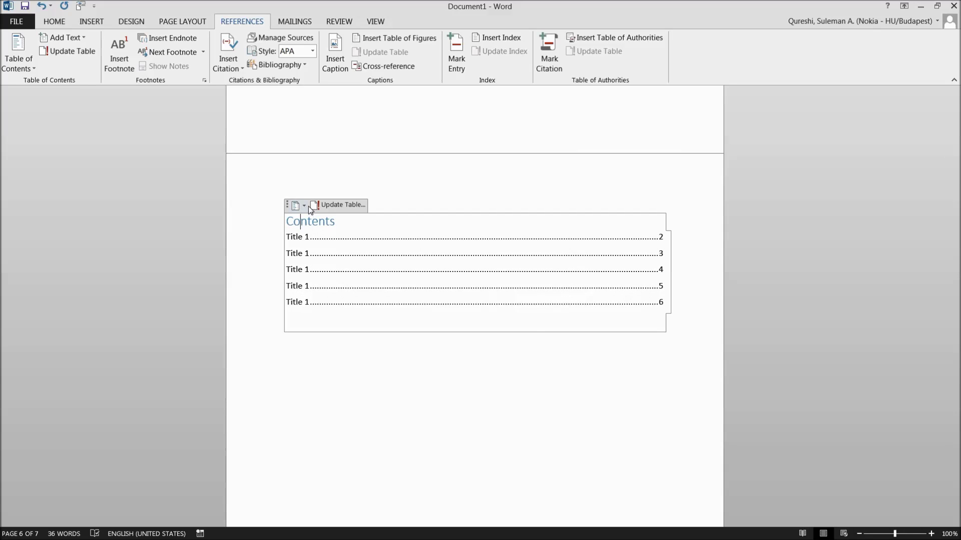
pyautogui.click(307, 206)
pyautogui.click(314, 205)
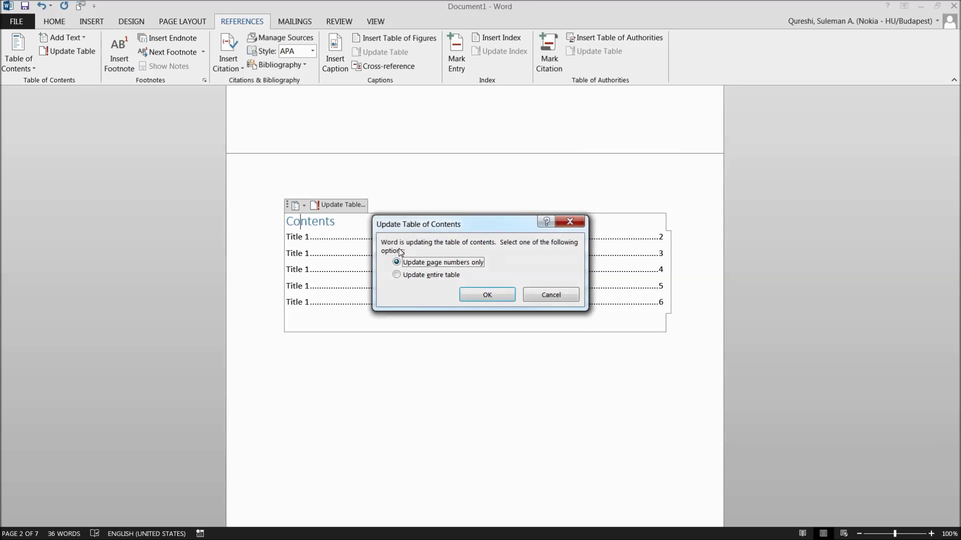
pyautogui.click(436, 275)
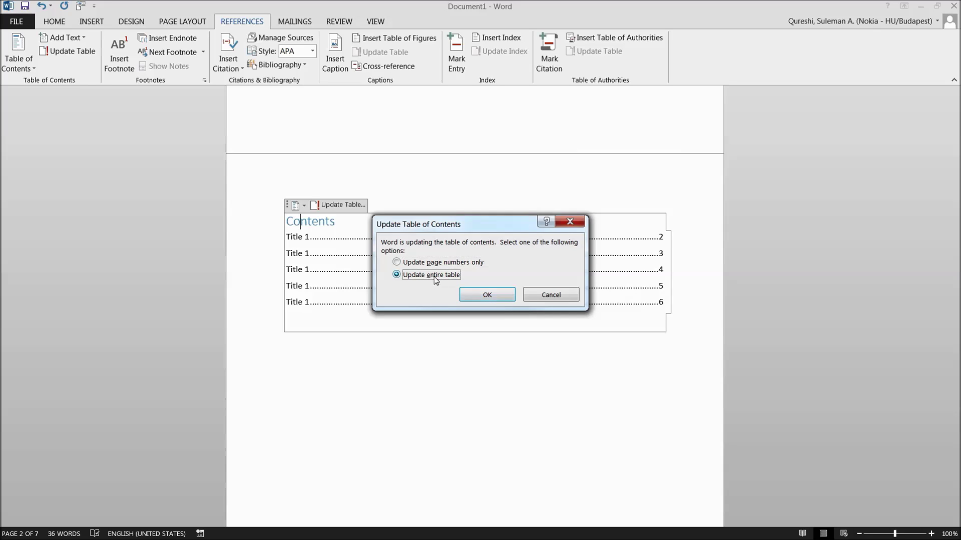
pyautogui.click(488, 295)
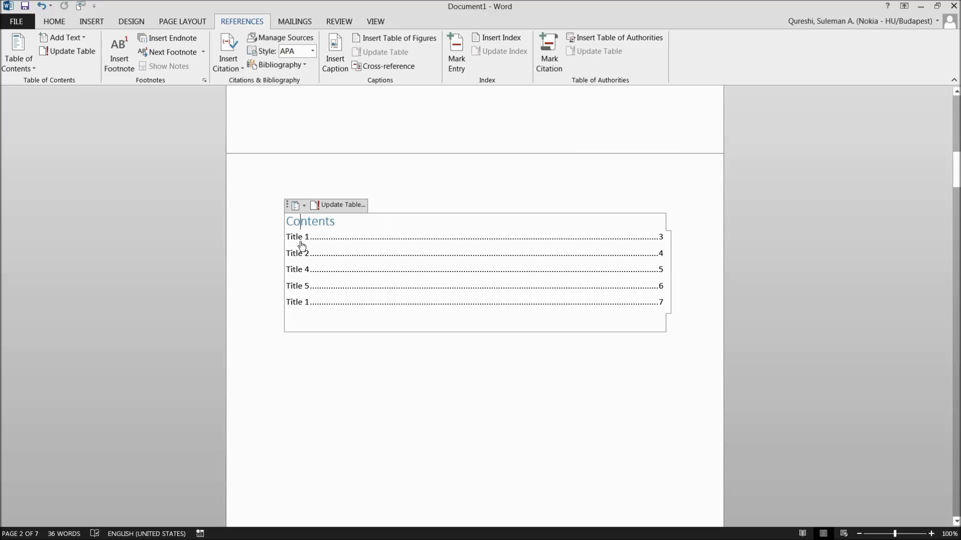
# Step: Follow the Title 4 and Title 5 links in the table of contents to check where they lead
pyautogui.keyDown('ctrl'); pyautogui.click(306, 270); pyautogui.keyUp('ctrl')
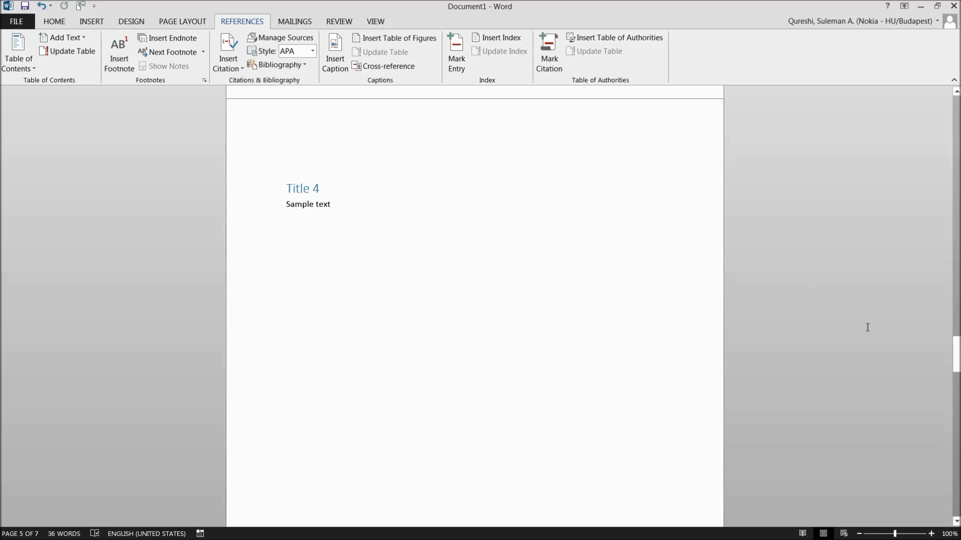
pyautogui.moveTo(955, 361)
pyautogui.mouseDown()
pyautogui.moveTo(936, 122)
pyautogui.moveTo(926, 170)
pyautogui.mouseUp()
pyautogui.keyDown('ctrl'); pyautogui.click(303, 298); pyautogui.keyUp('ctrl')
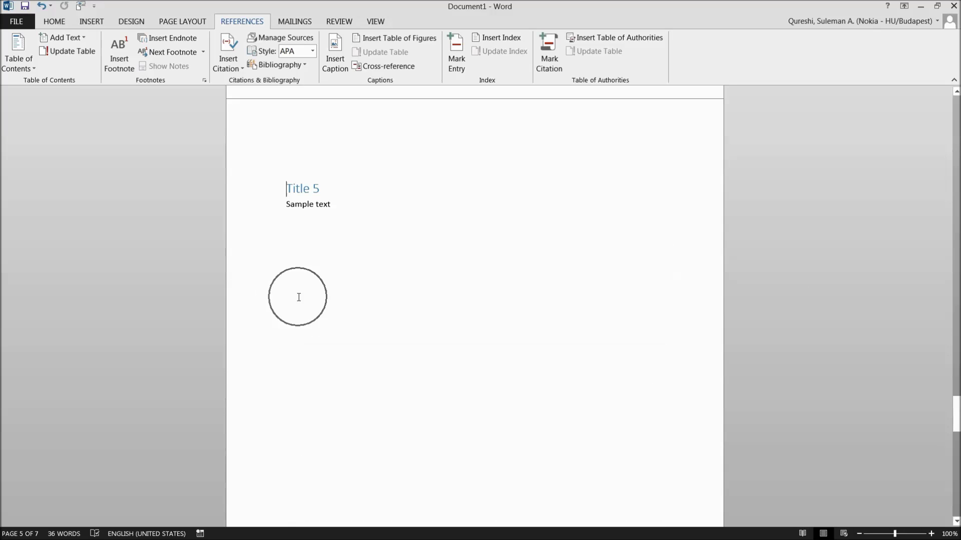
pyautogui.click(306, 241)
pyautogui.scroll(-1, 371, 248)
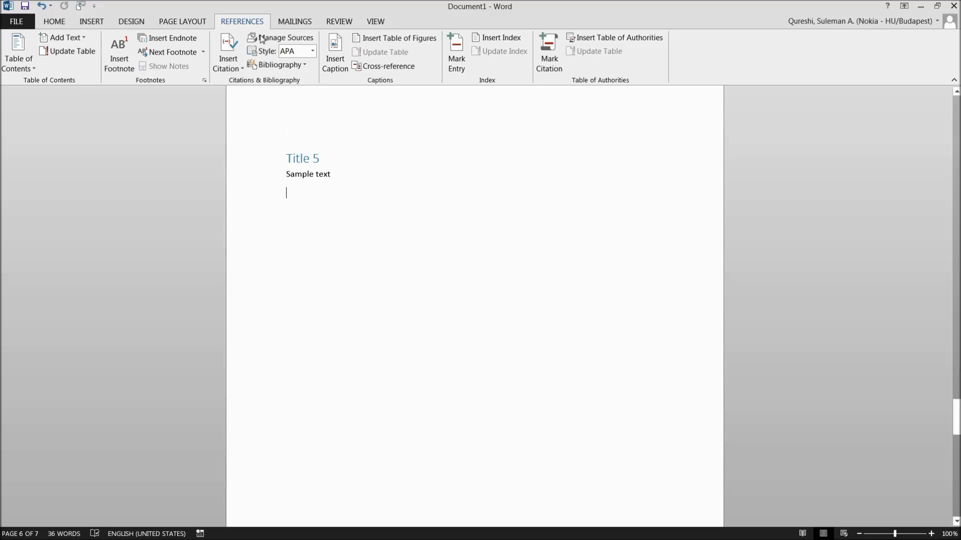
pyautogui.click(66, 23)
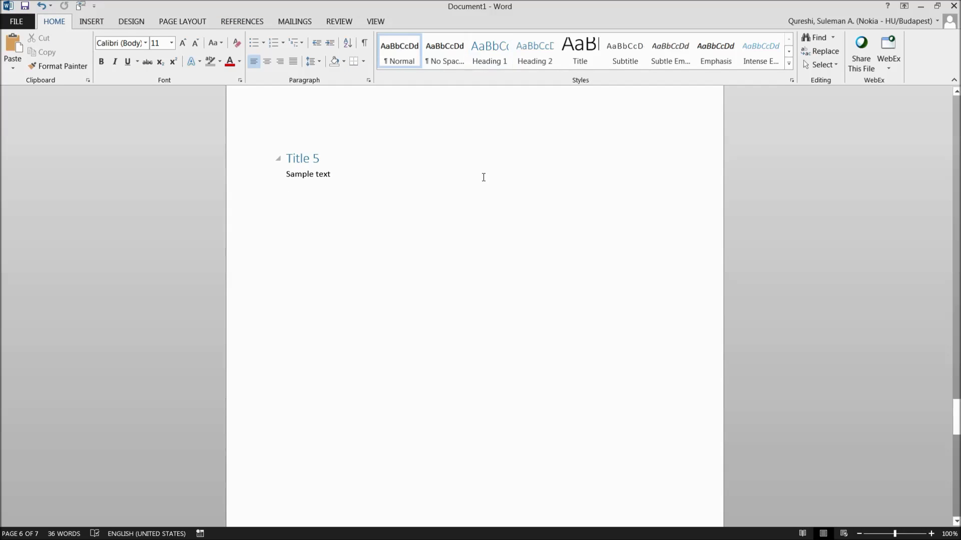
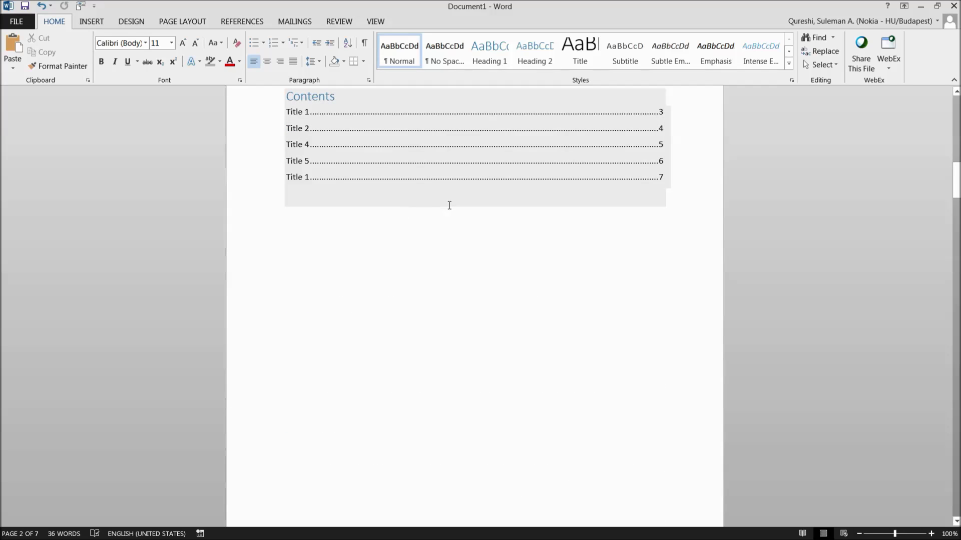
pyautogui.click(94, 7)
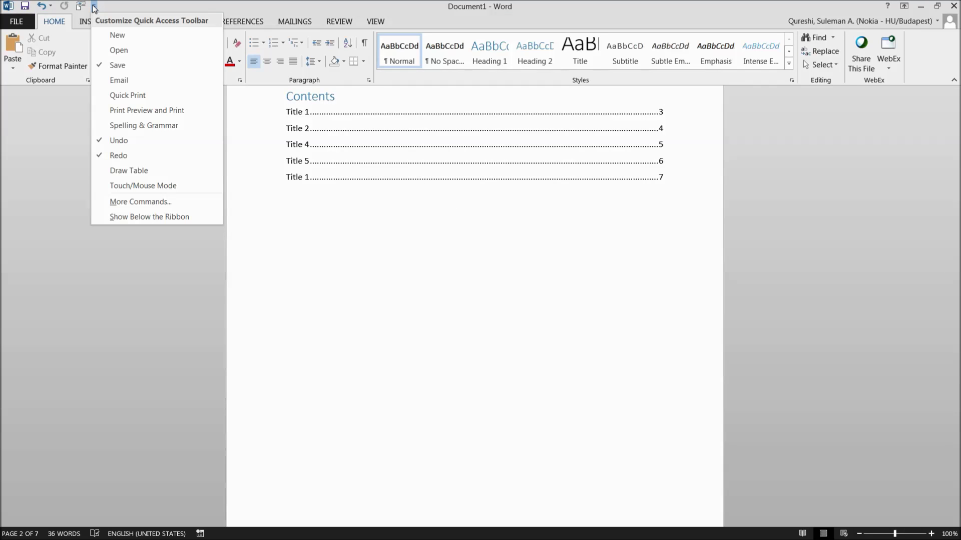
pyautogui.click(131, 202)
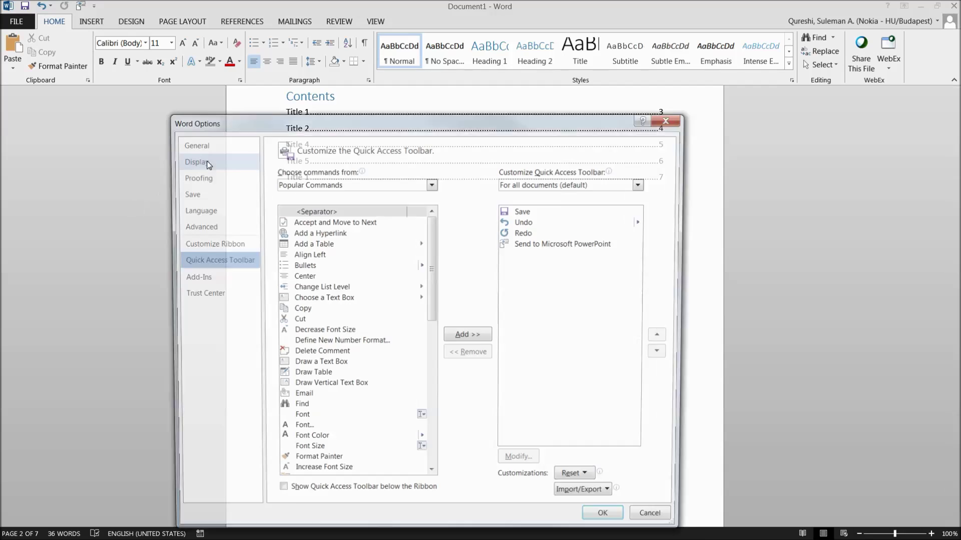
pyautogui.press('Escape')
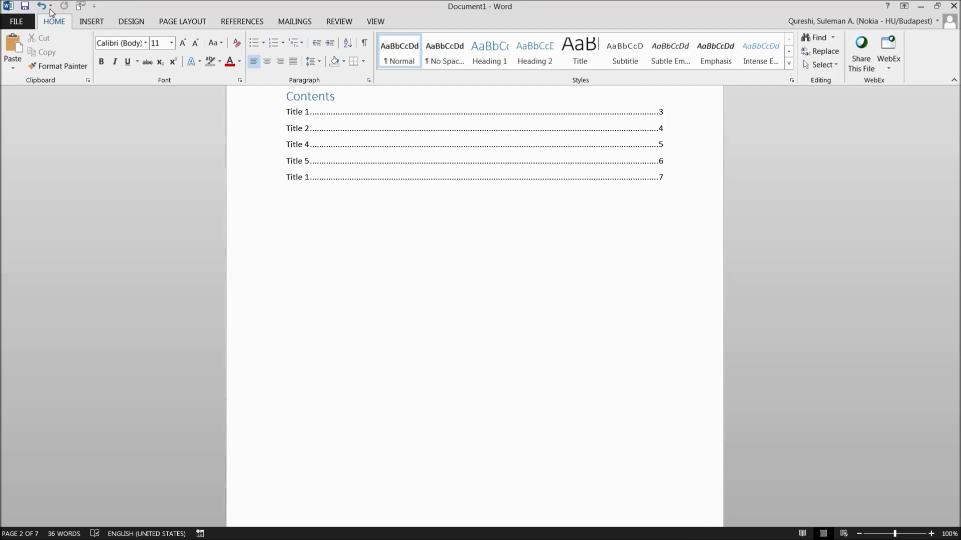
# Step: Open the Quick Access Toolbar customization options and locate the Send to Microsoft PowerPoint command among the added commands
pyautogui.click(94, 7)
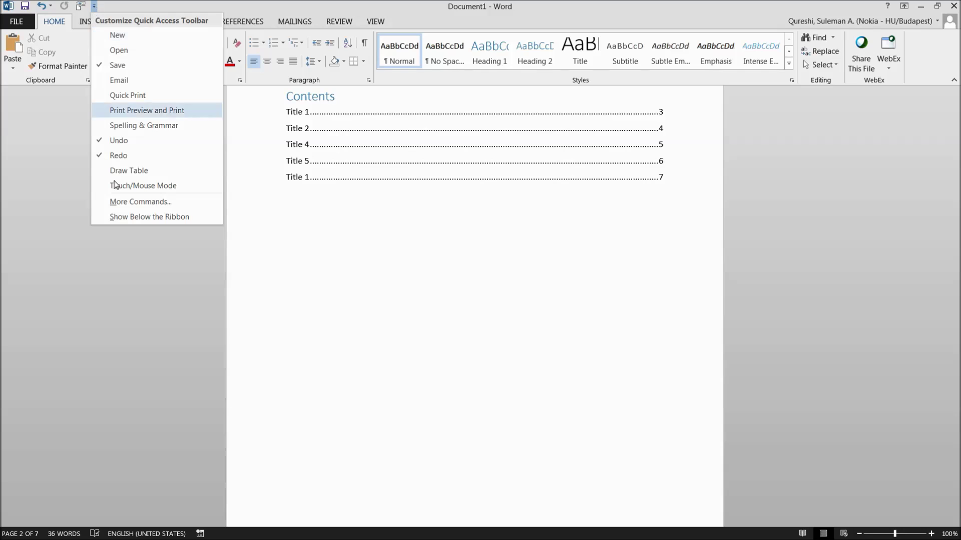
pyautogui.click(119, 204)
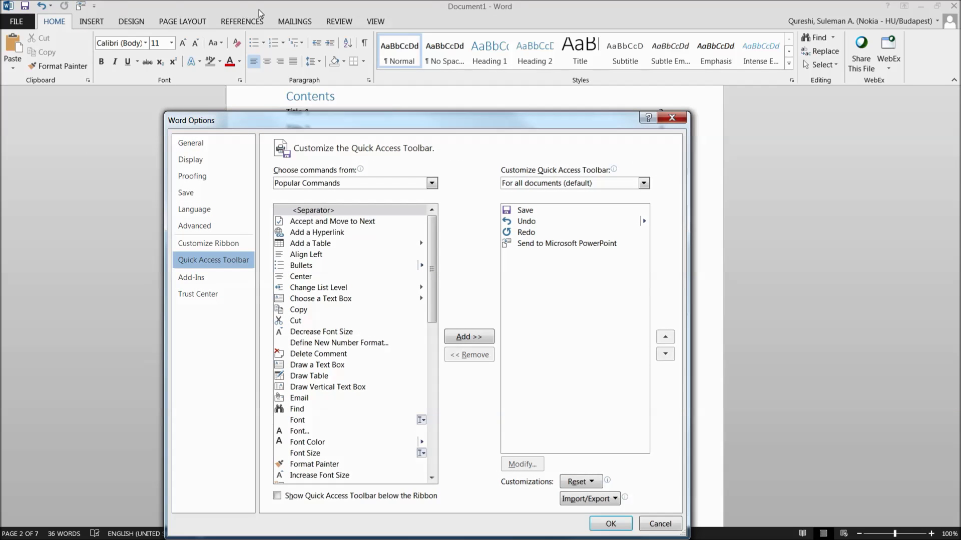
pyautogui.moveTo(255, 120); pyautogui.dragTo(263, 77)
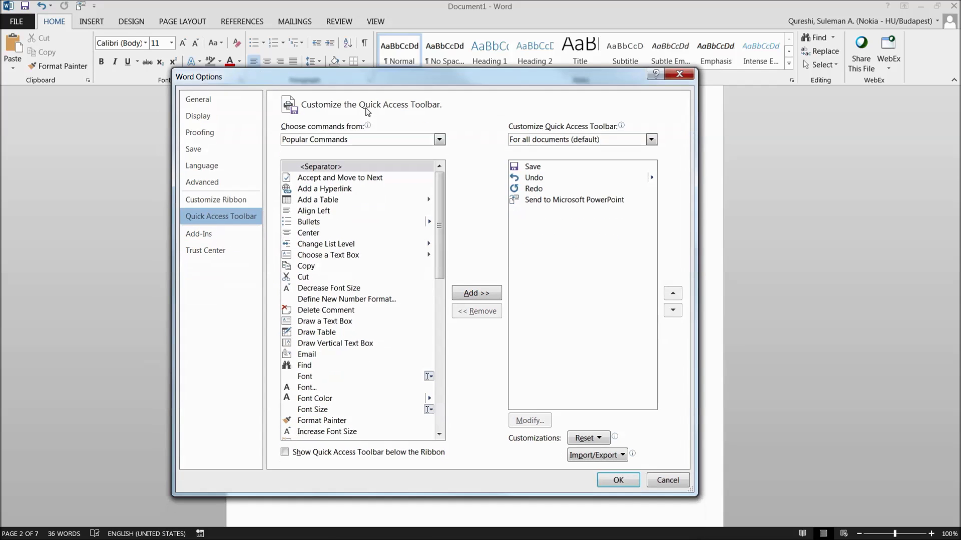
pyautogui.click(554, 200)
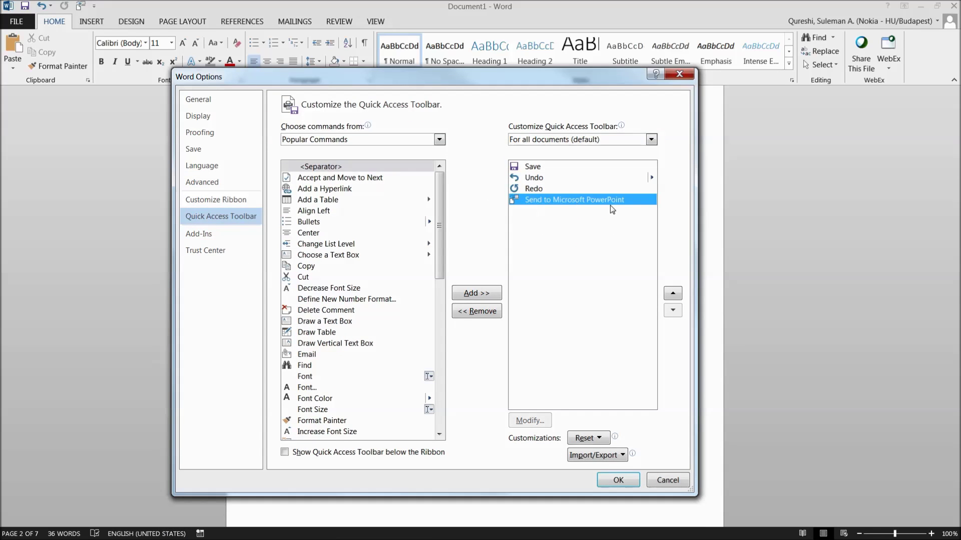
# Step: Browse the All Commands list for the Quick Access Toolbar and accept the options with Send to Microsoft PowerPoint kept
pyautogui.click(395, 139)
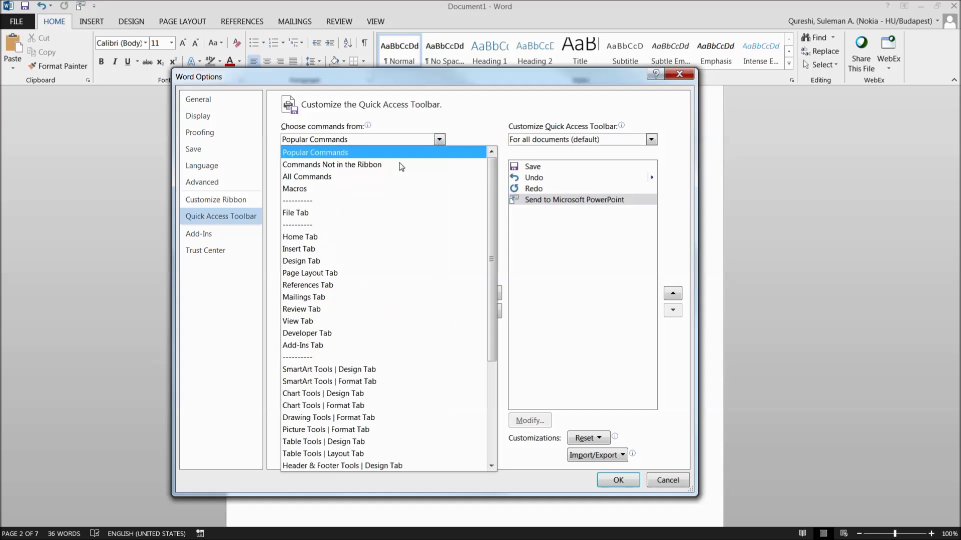
pyautogui.click(359, 156)
pyautogui.scroll(-1, 328, 340)
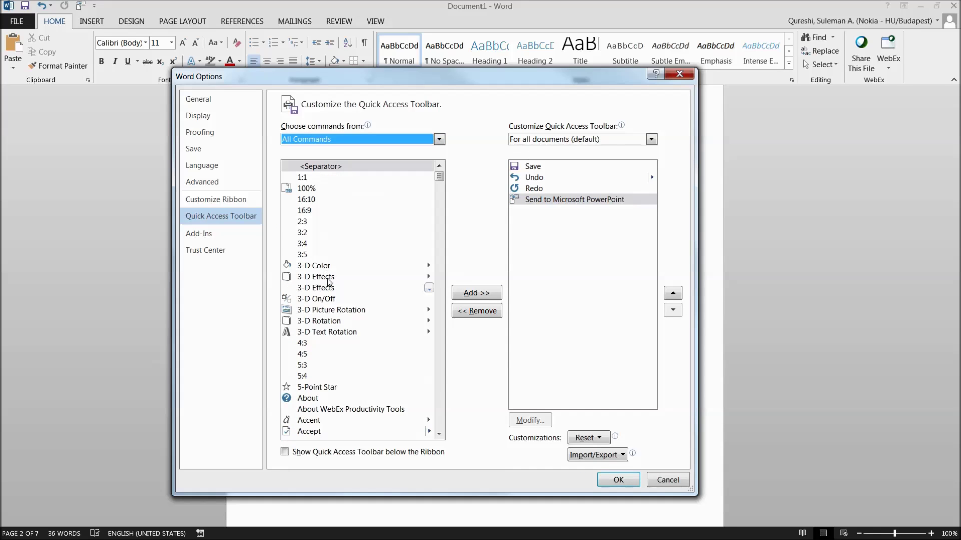
pyautogui.click(328, 277)
pyautogui.scroll(-13, 350, 281)
pyautogui.click(545, 200)
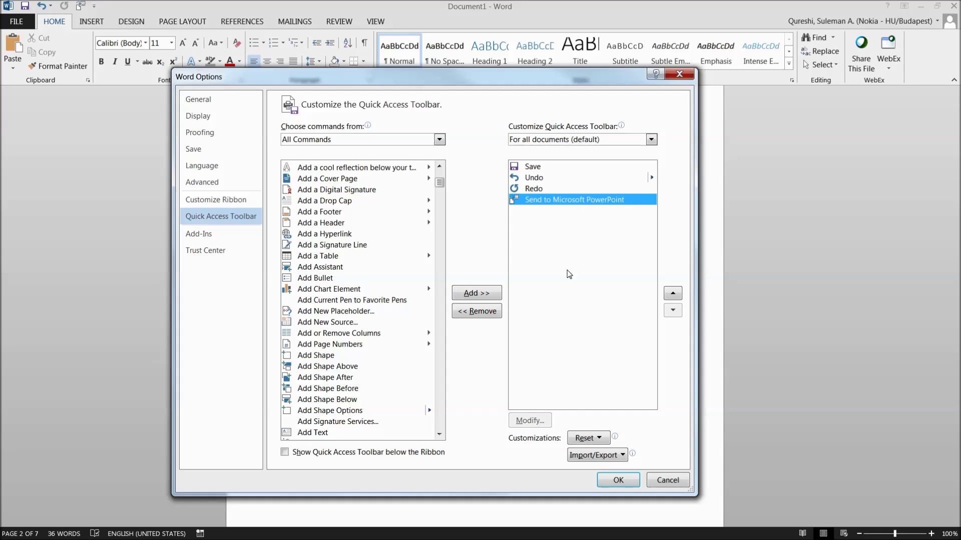
pyautogui.click(594, 455)
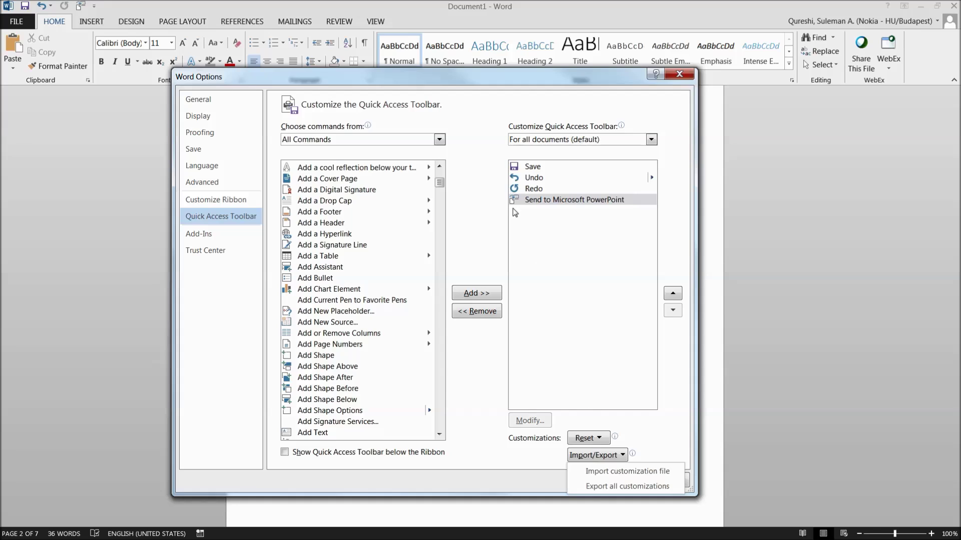
pyautogui.click(616, 418)
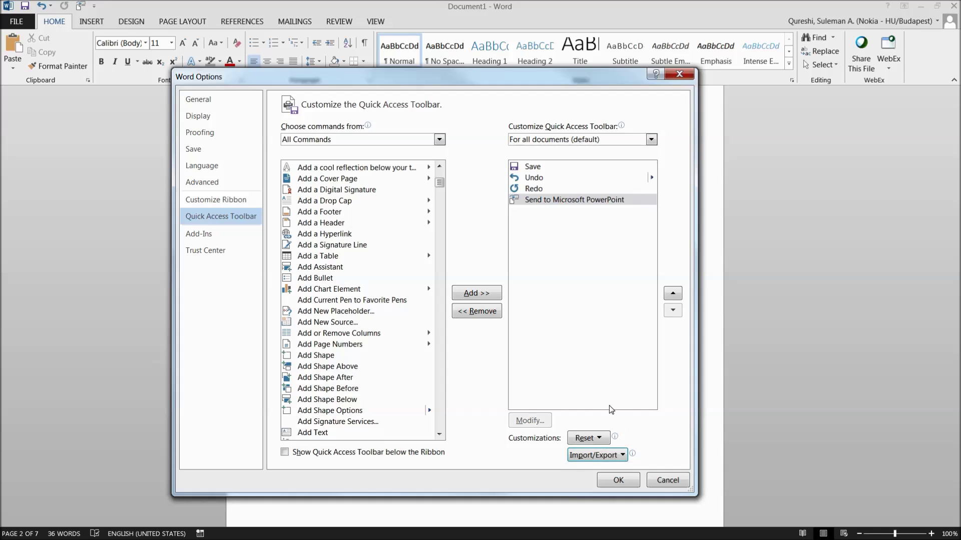
pyautogui.click(571, 205)
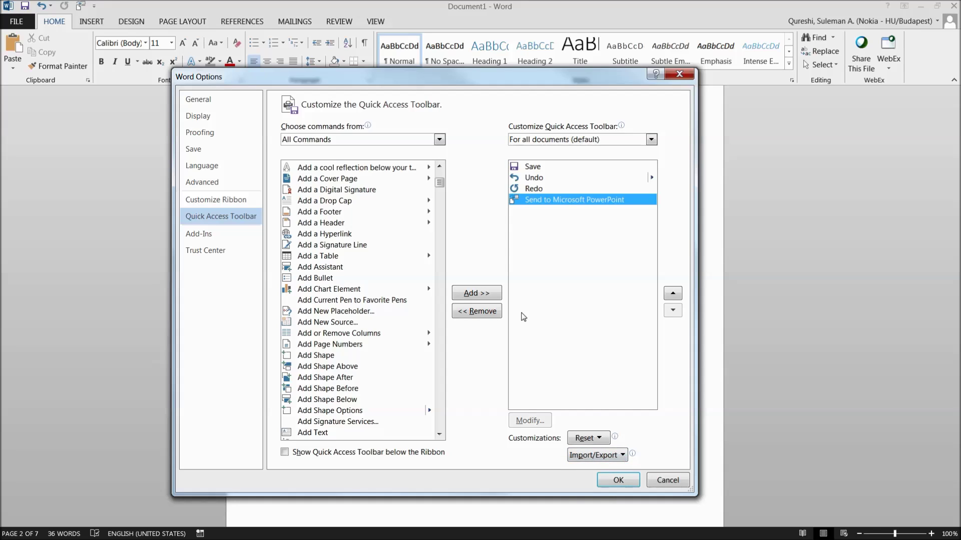
pyautogui.click(616, 480)
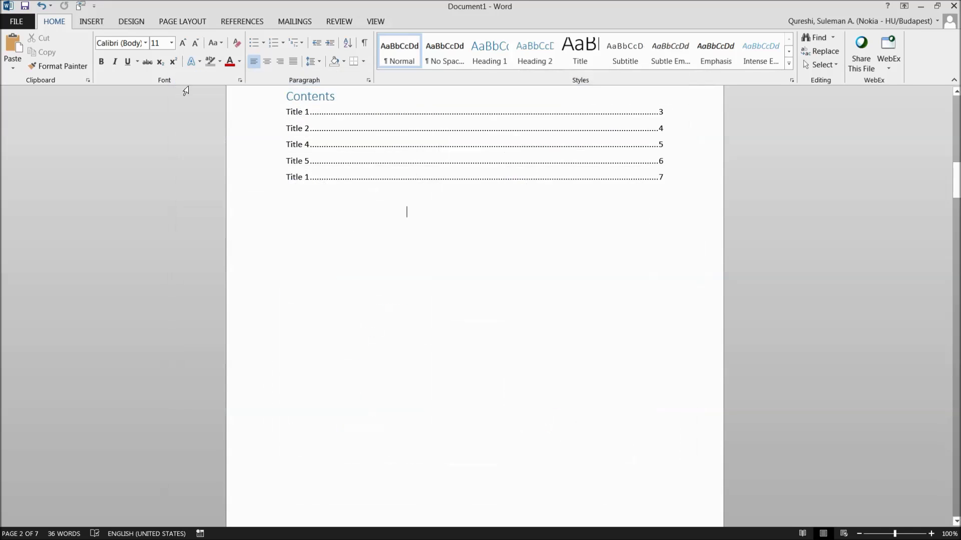
# Step: Send the Word document to PowerPoint and review the generated Contents and title slides
pyautogui.click(83, 6)
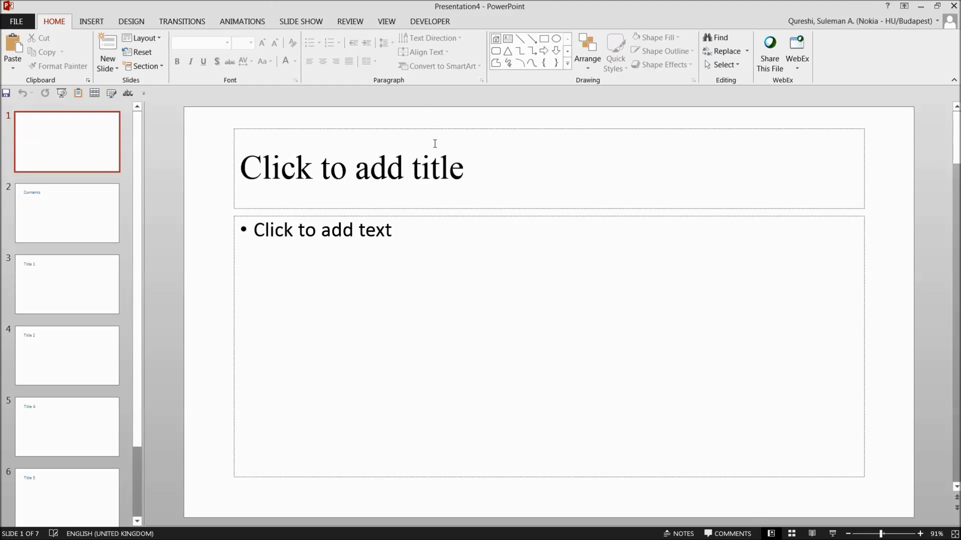
pyautogui.click(72, 215)
pyautogui.scroll(-2, 74, 232)
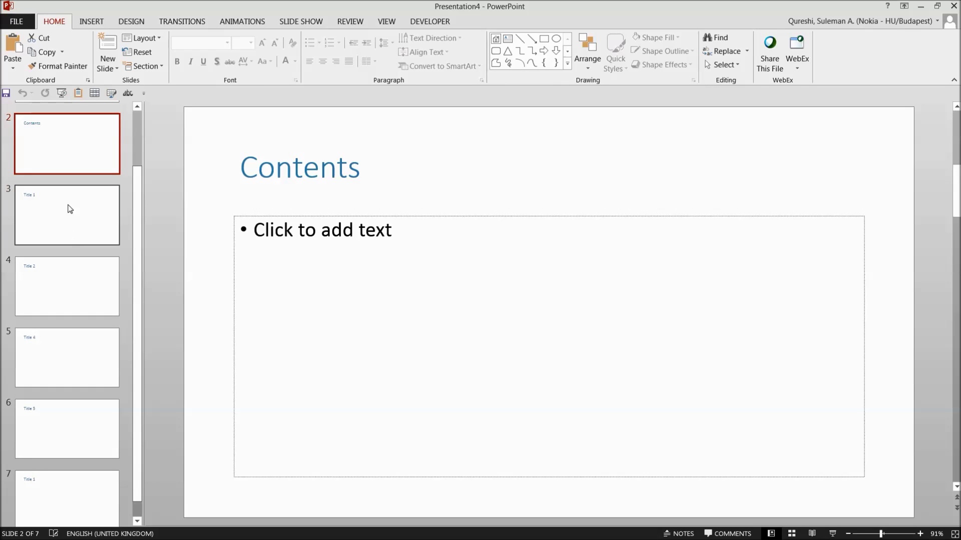
pyautogui.click(70, 295)
pyautogui.click(70, 223)
pyautogui.click(83, 169)
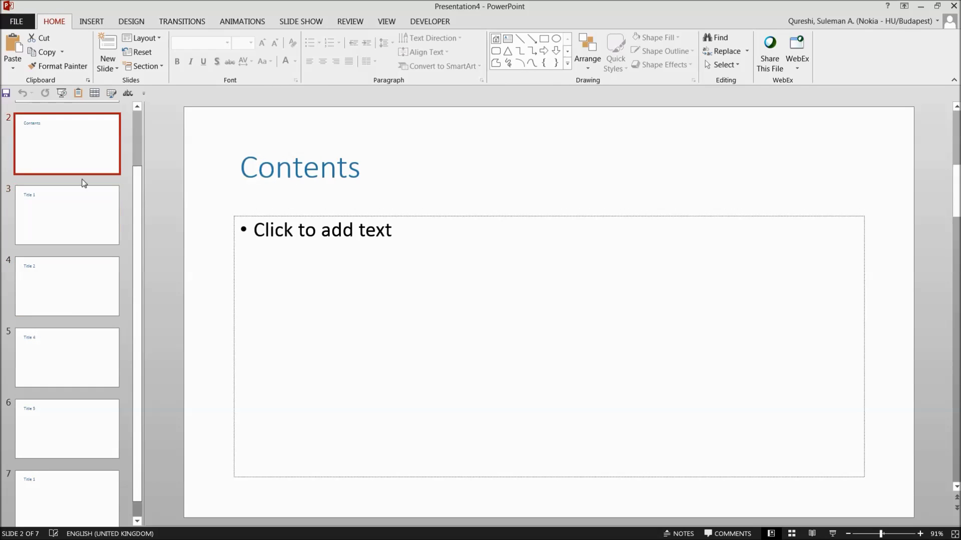